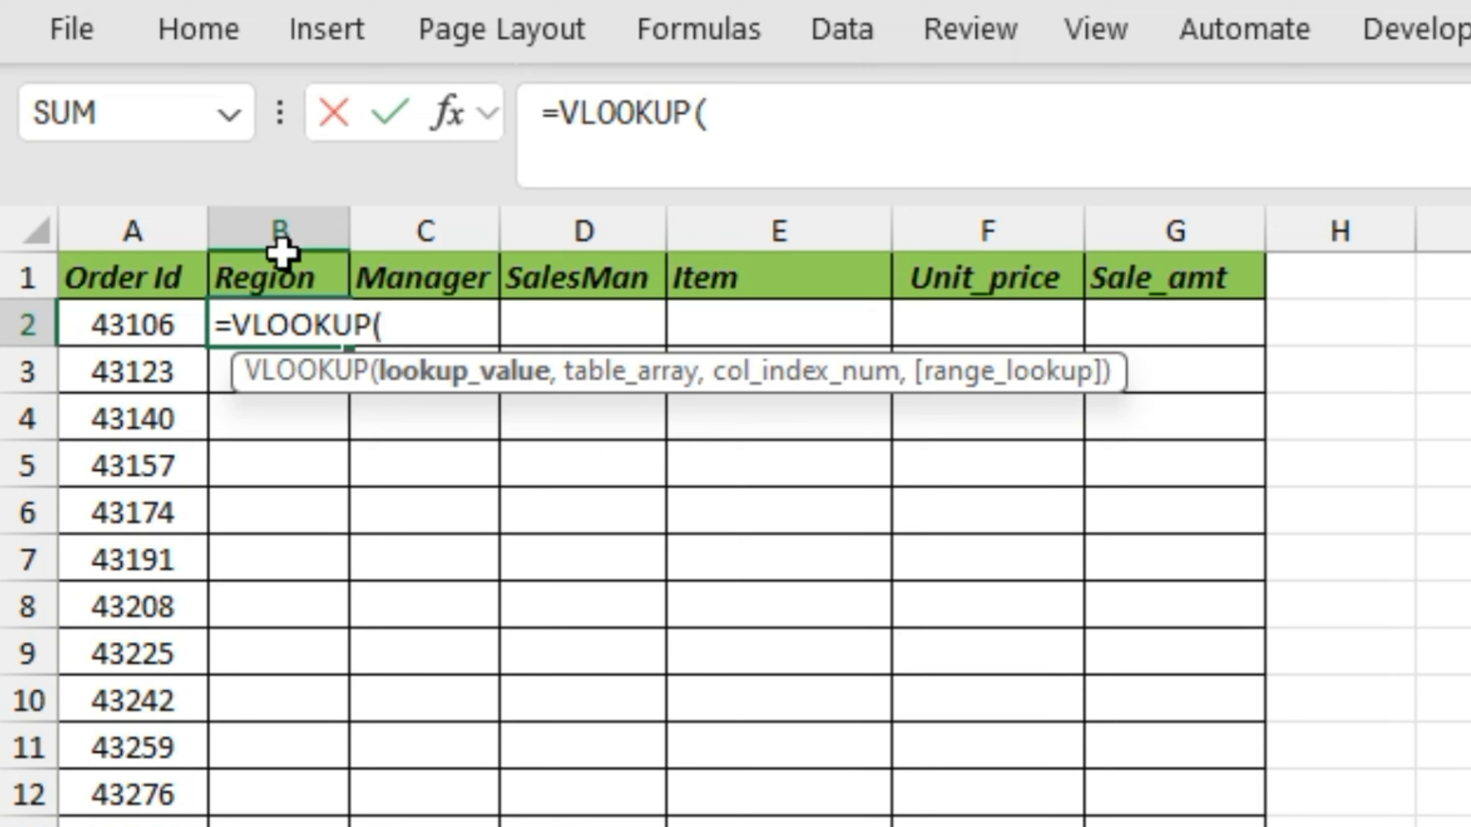
In the B2 VLOOKUP formula, use A2 as the lookup value and the absolute range SaleData!$A$3:$H$99 as the table array.
{"action": "left_click", "coordinate": [126, 322]}
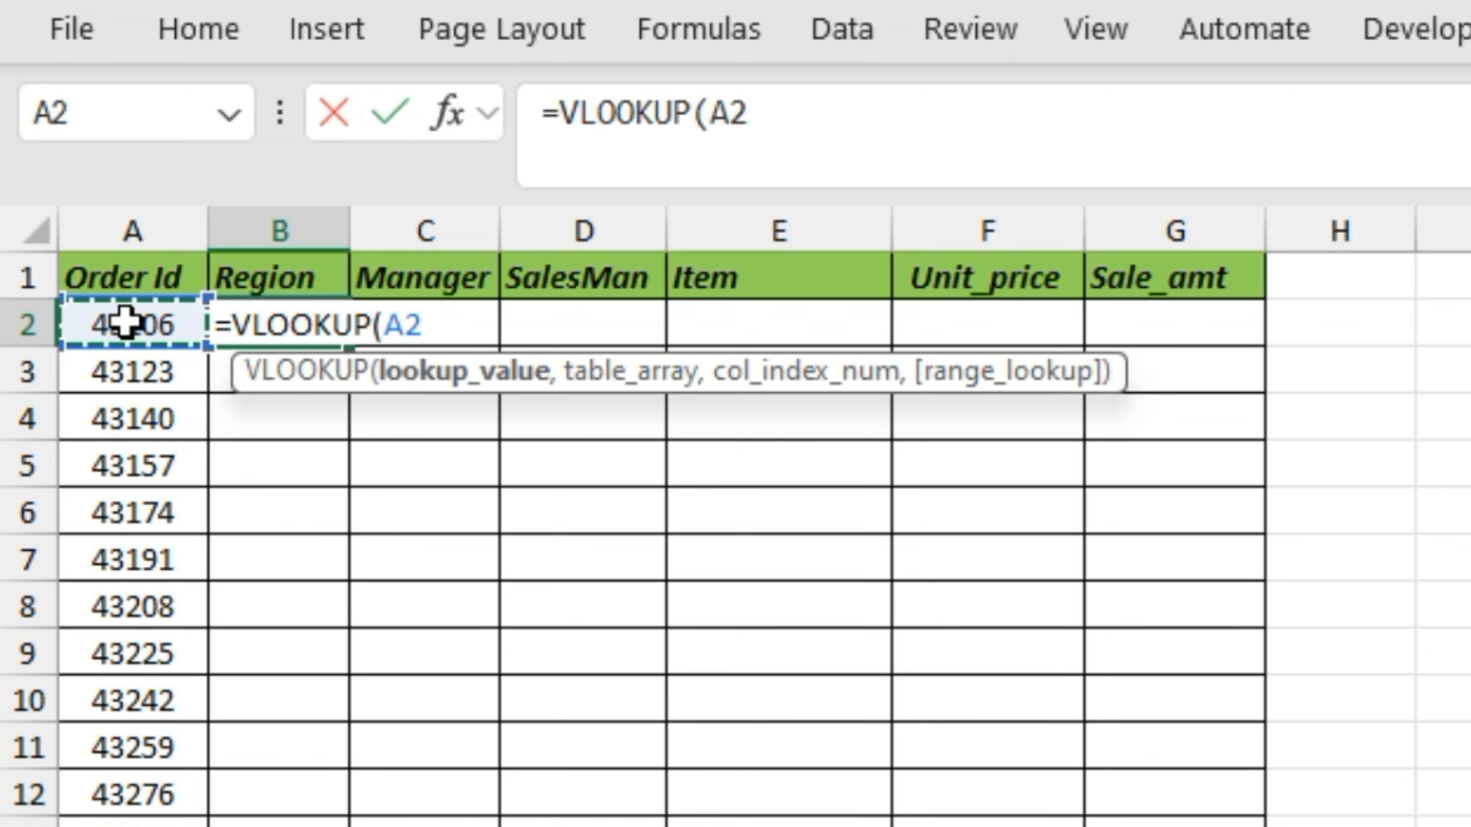
{"action": "type", "text": ","}
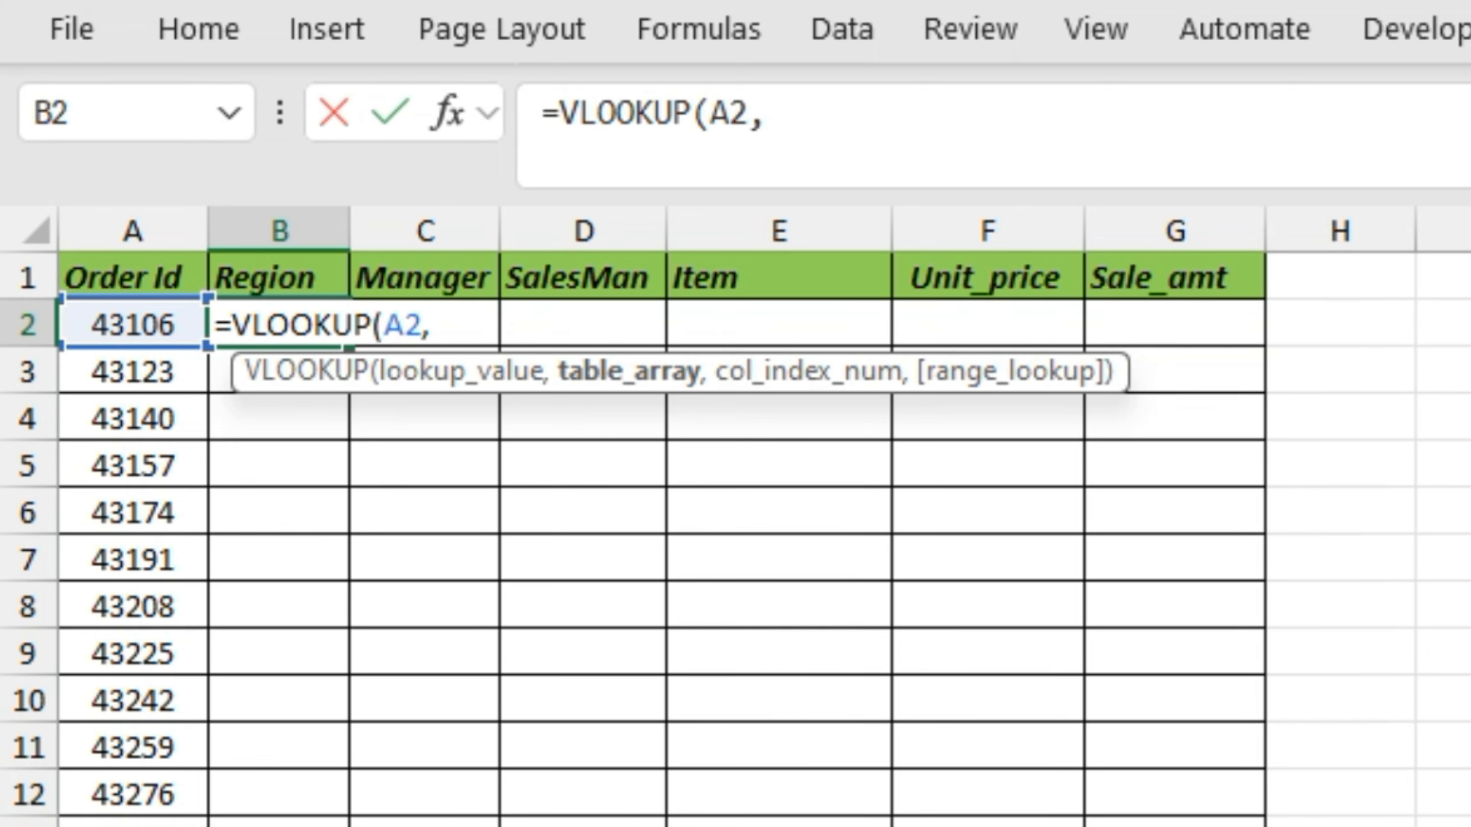
{"action": "key", "text": "ctrl+Page_Down"}
{"action": "left_click", "coordinate": [202, 579]}
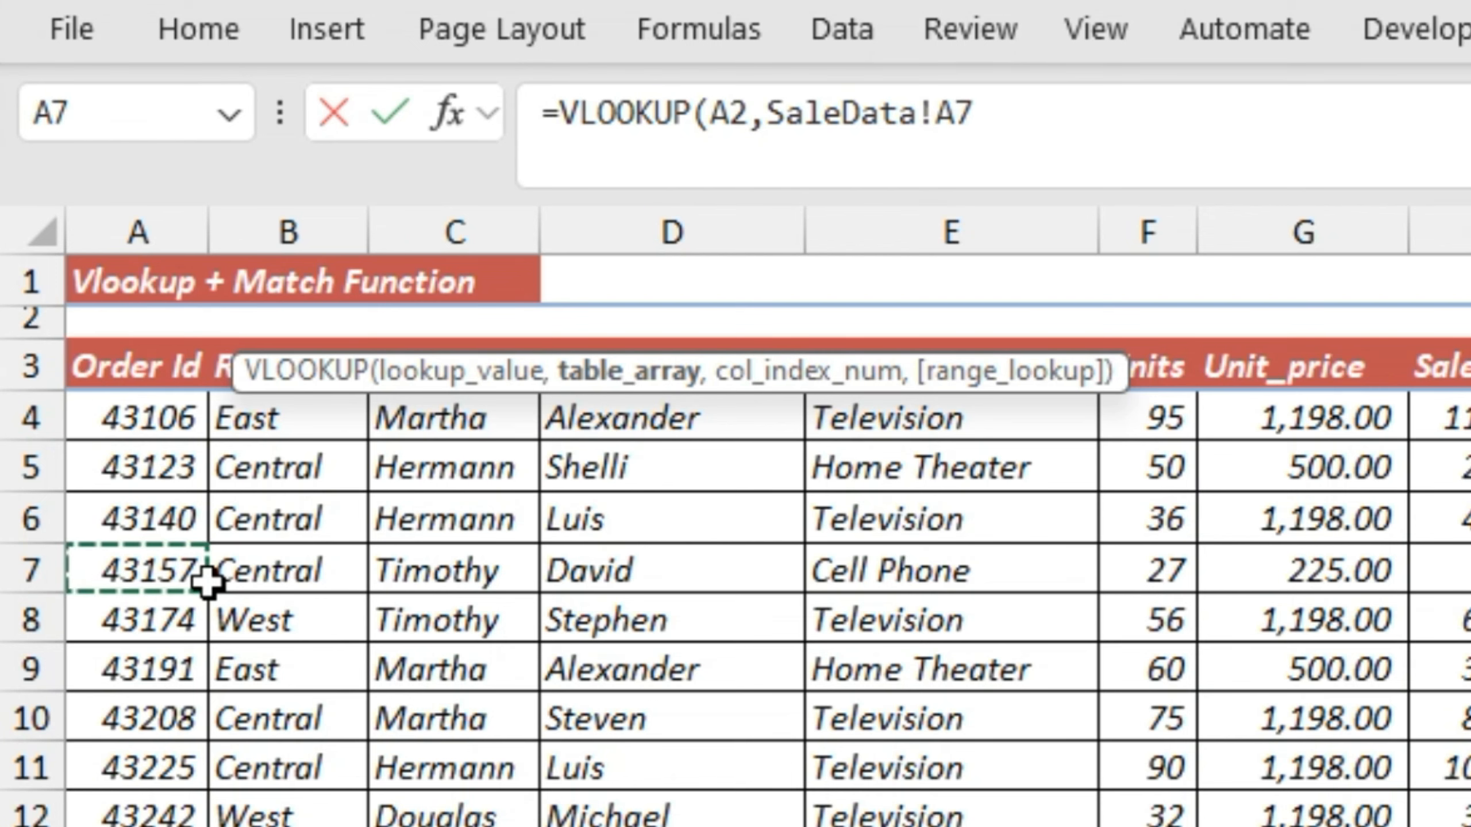
{"action": "left_click", "coordinate": [158, 377]}
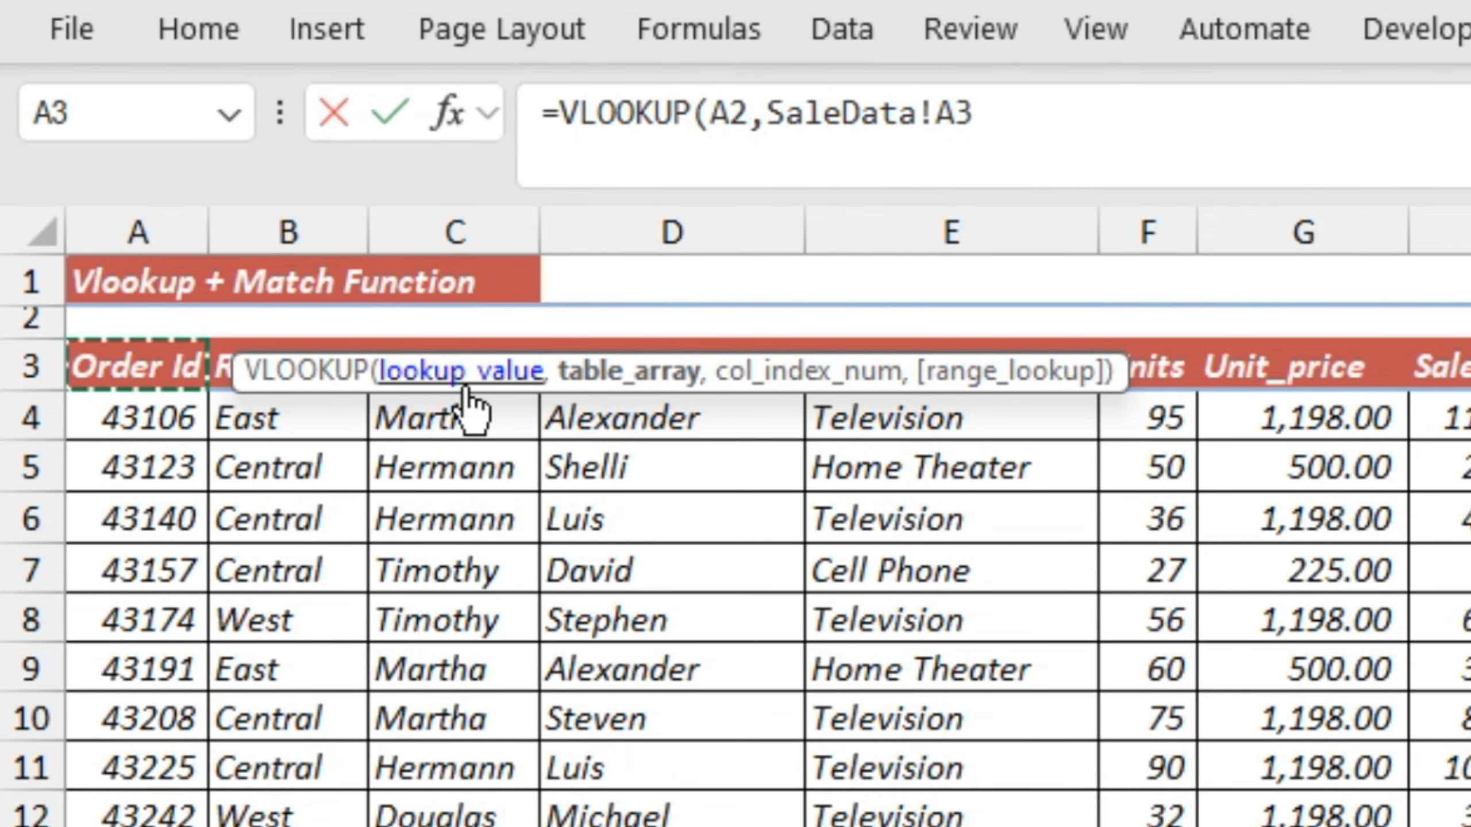
{"action": "key", "text": "ctrl+shift+Right"}
{"action": "key", "text": "ctrl+shift+Down"}
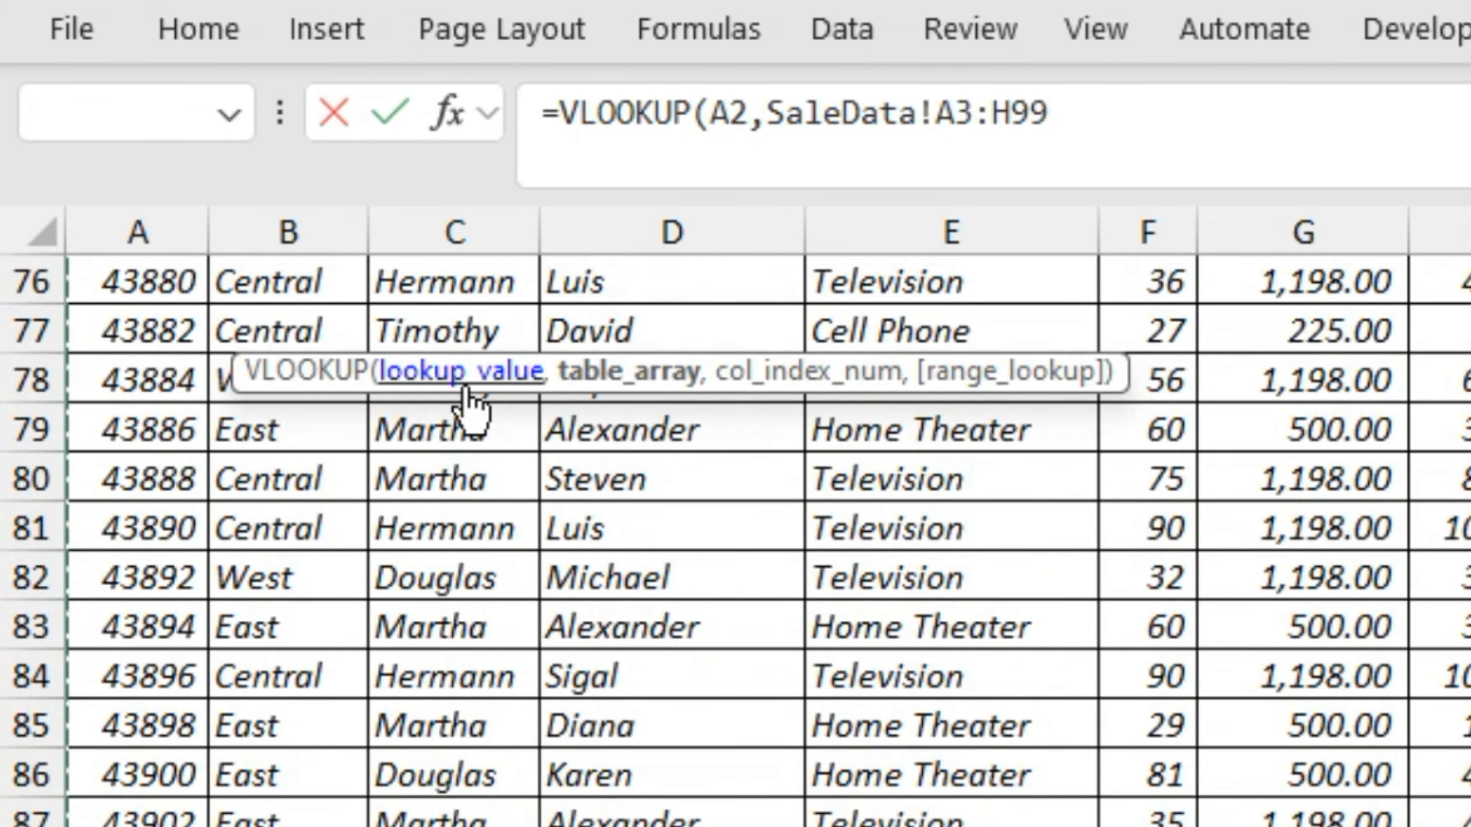
{"action": "key", "text": "F4"}
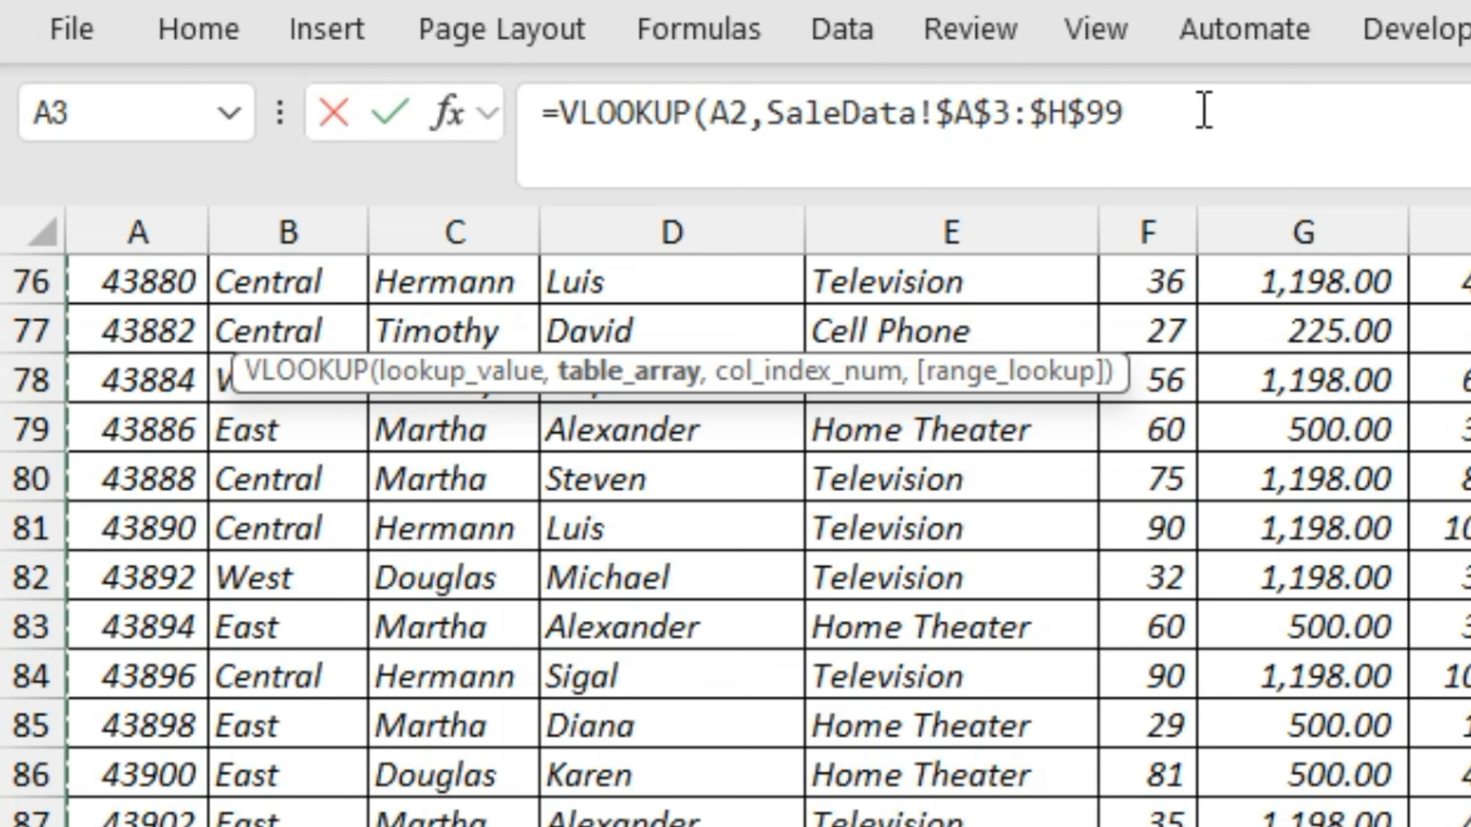
{"action": "type", "text": ","}
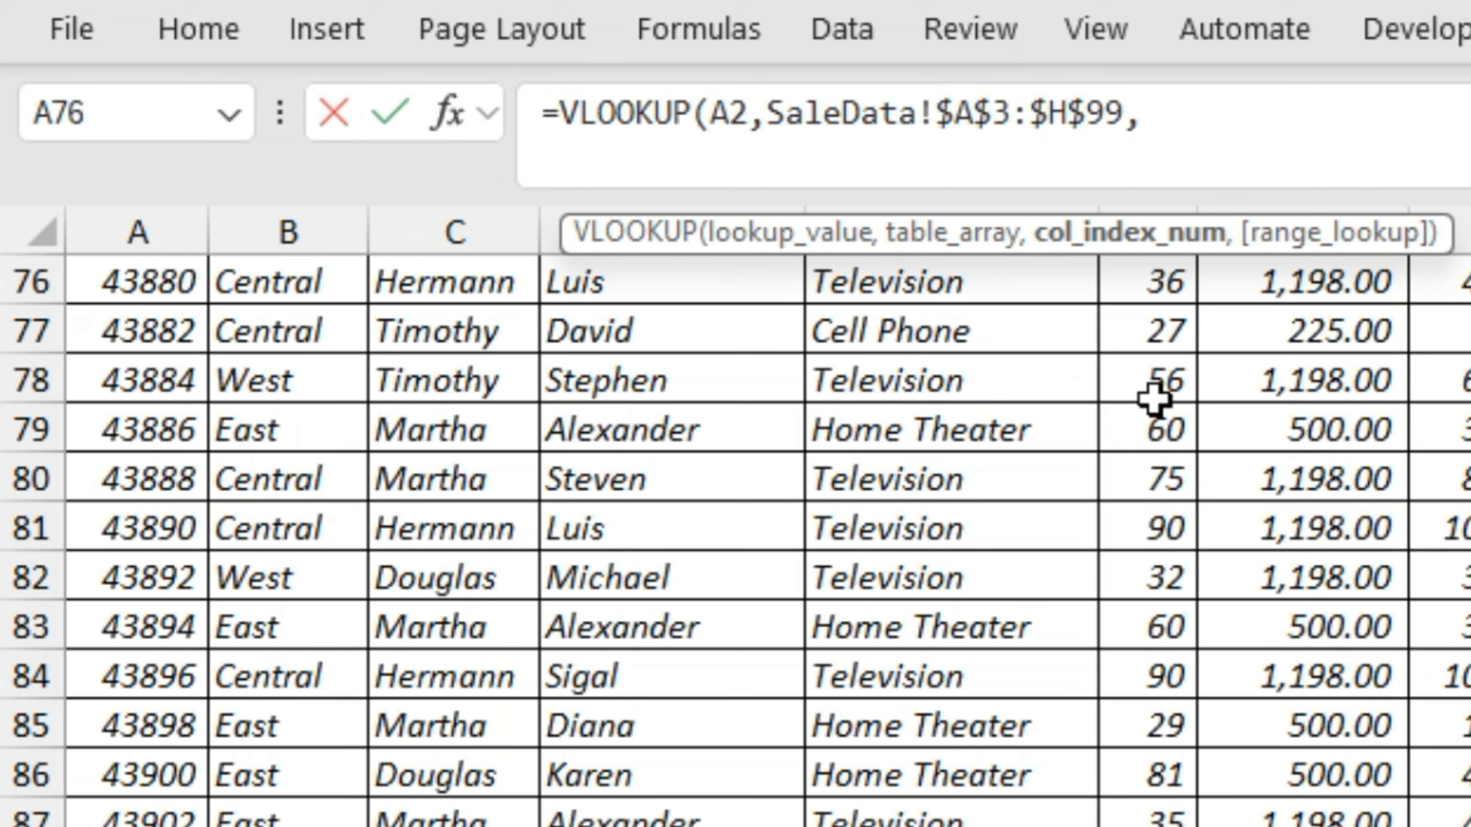
Nest a MATCH function as the VLOOKUP column index, with the Region header Sheet1!B1 as its lookup value.
{"action": "type", "text": "matc"}
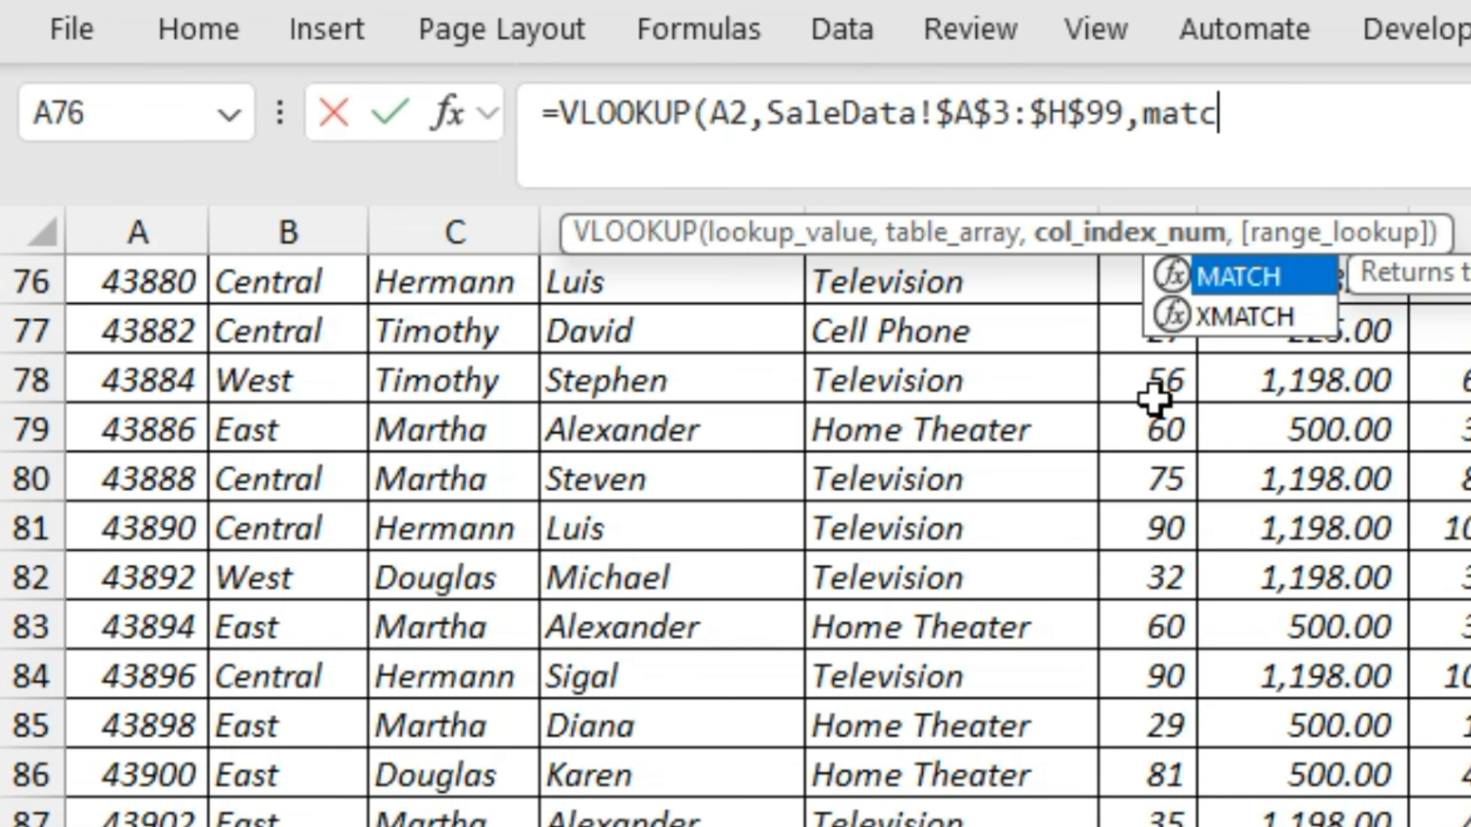
{"action": "key", "text": "Tab"}
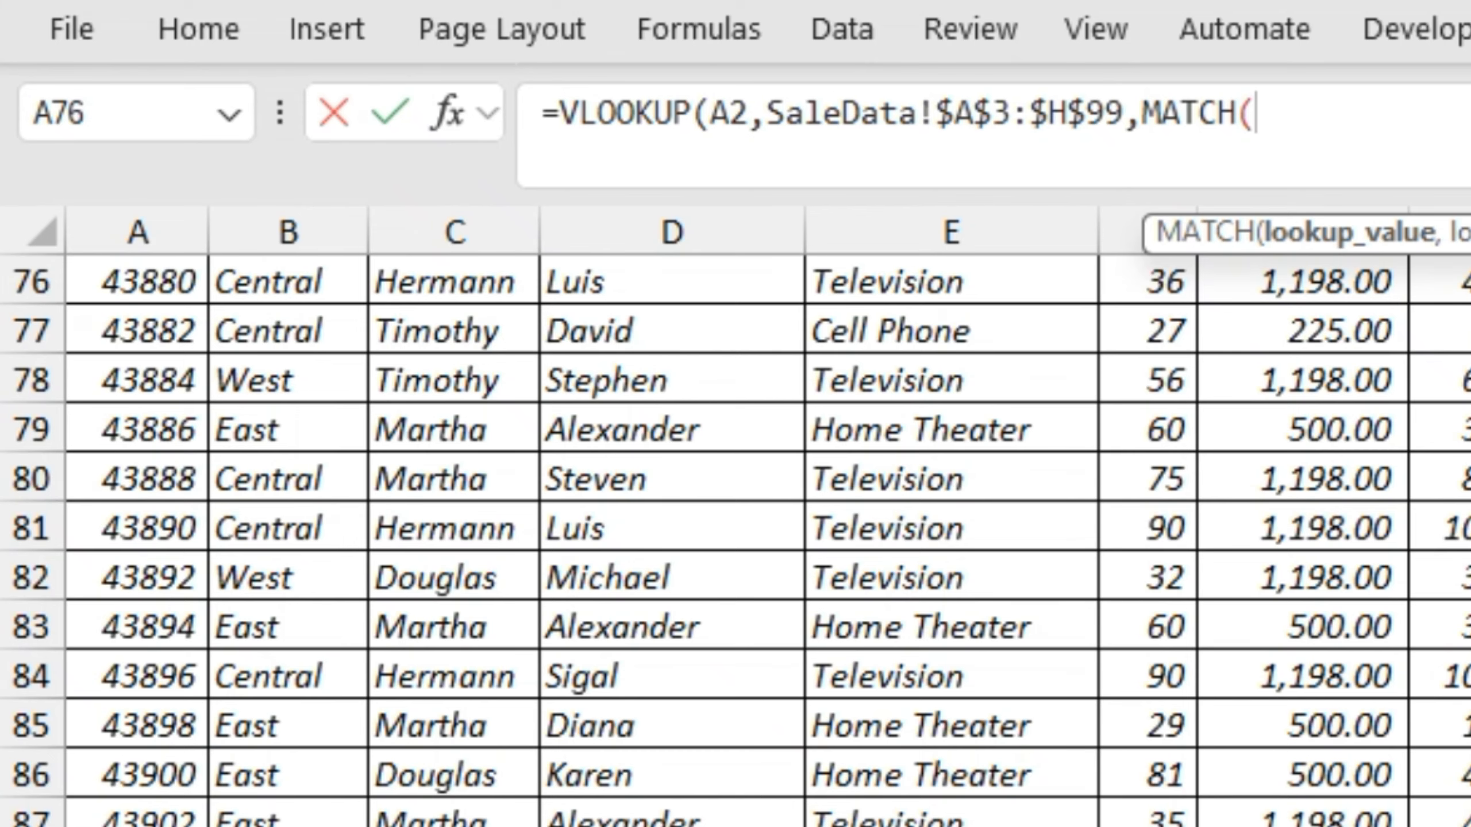
{"action": "left_click", "coordinate": [515, 825]}
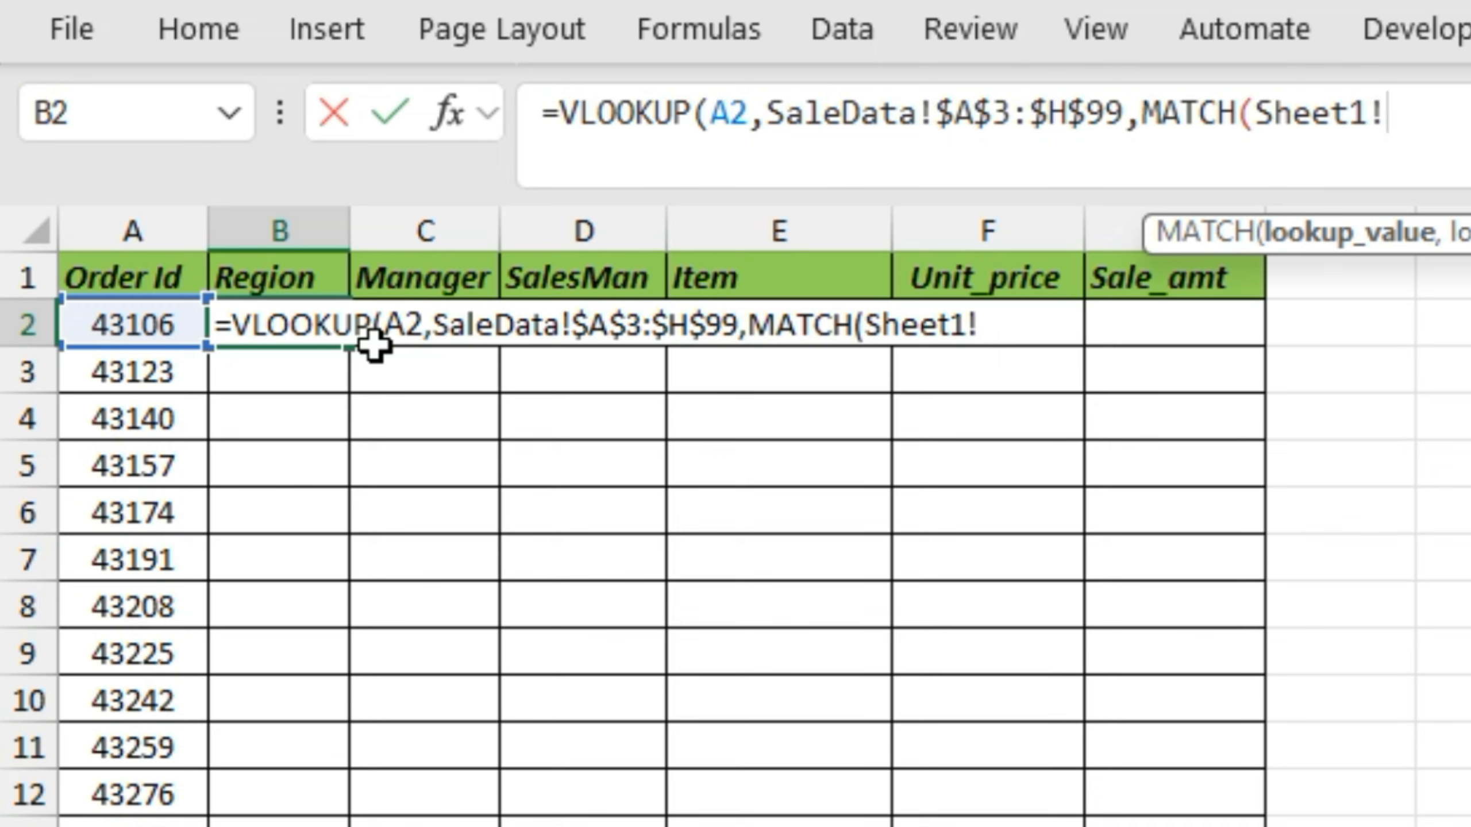
{"action": "left_click", "coordinate": [269, 272]}
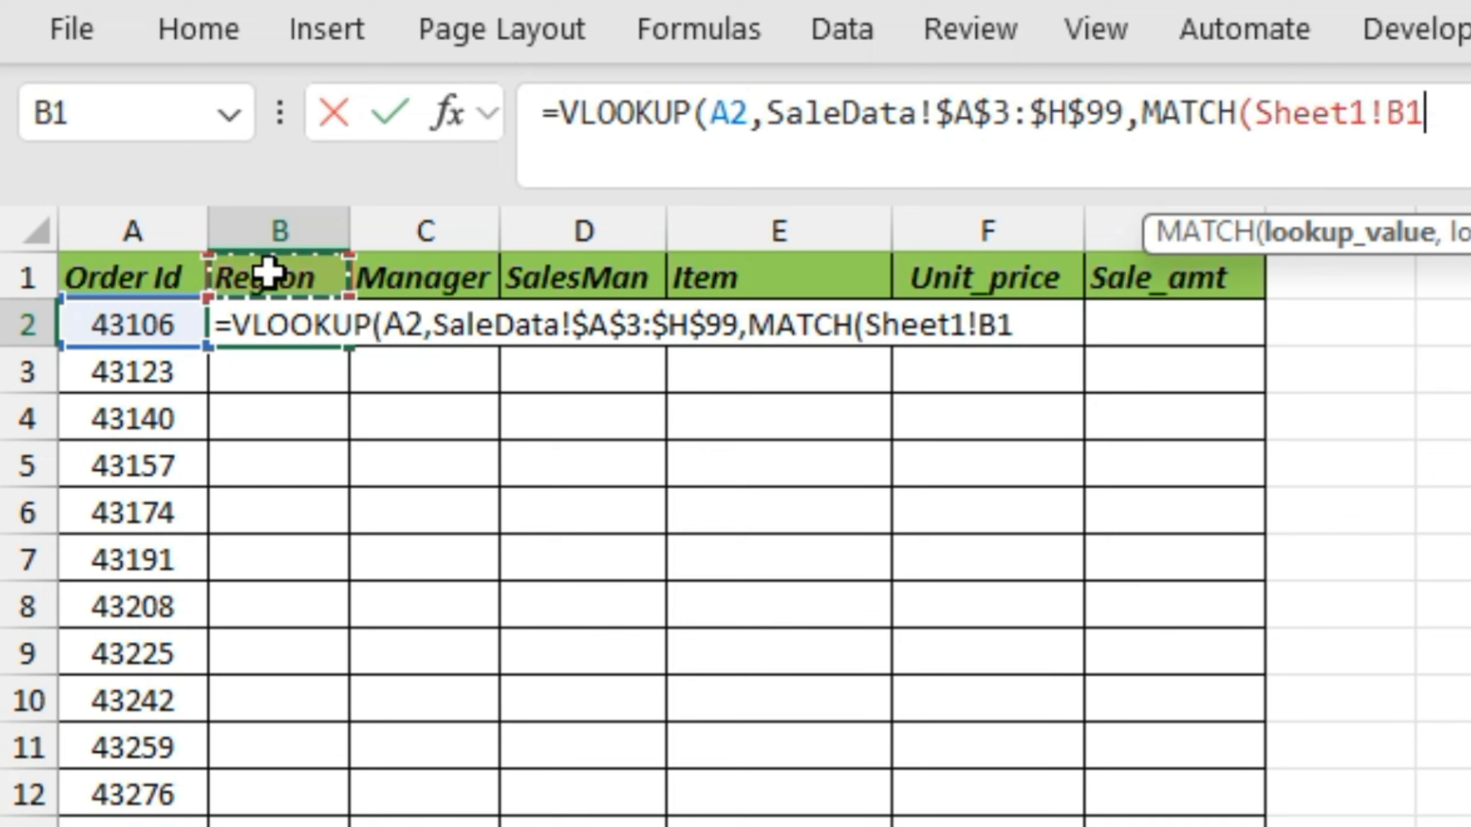
{"action": "type", "text": ","}
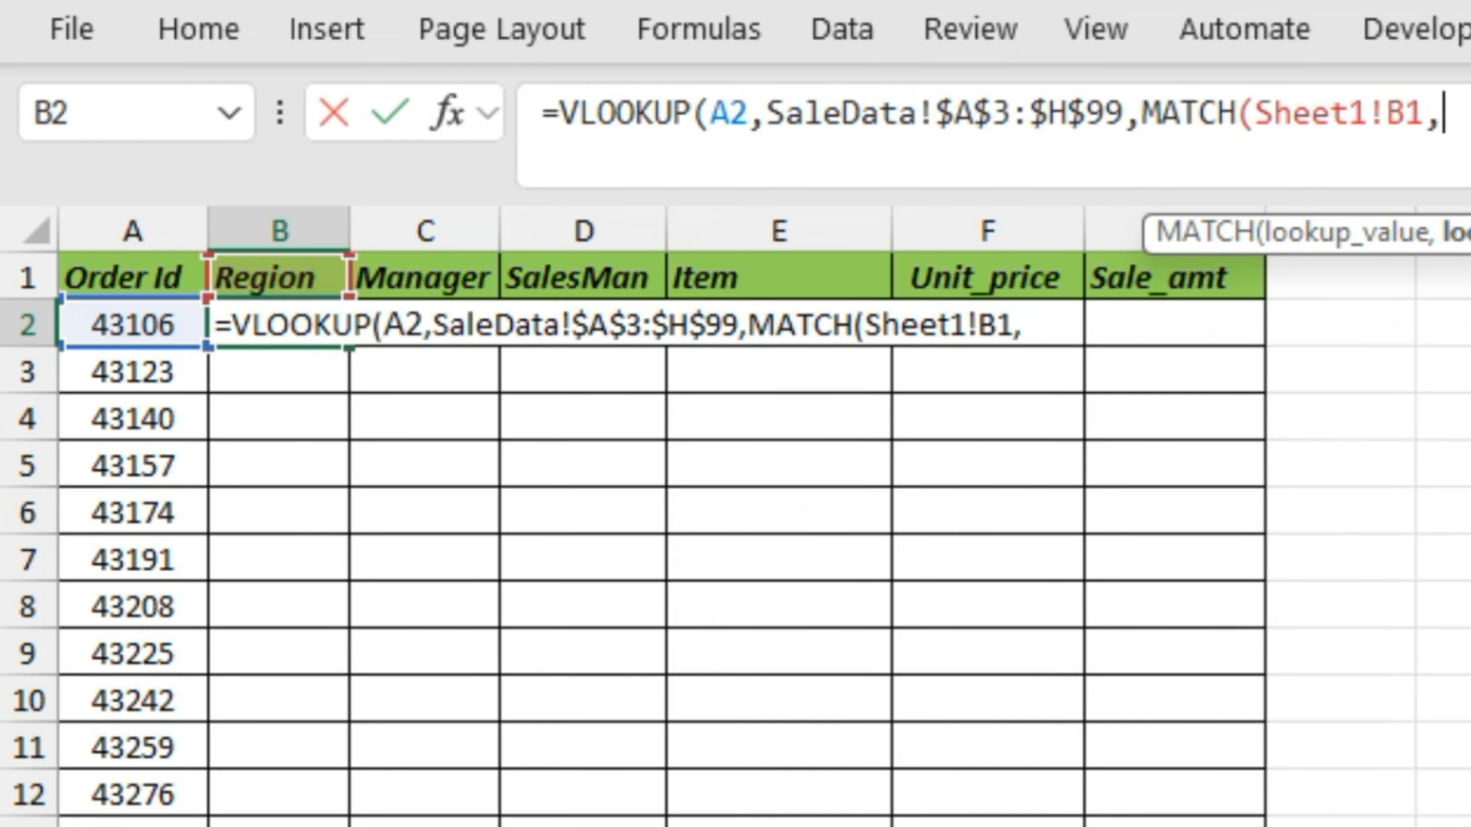
Complete the MATCH function with the absolute header range SaleData!$A$3:$H$3 as lookup array and match type 0.
{"action": "key", "text": "ctrl+Page_Down"}
{"action": "left_click", "coordinate": [333, 450]}
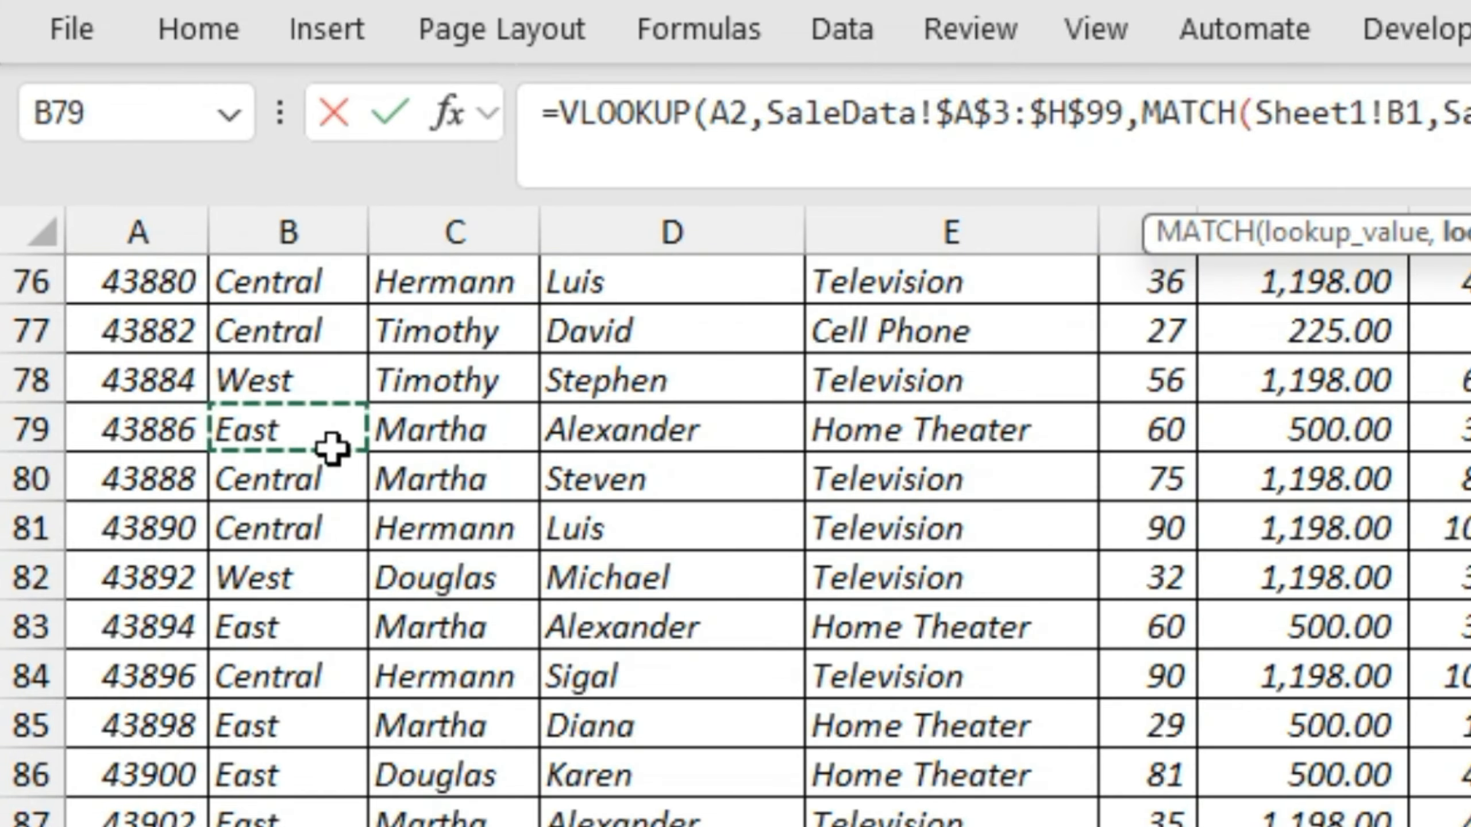
{"action": "key", "text": "ctrl+Up"}
{"action": "key", "text": "ctrl+Left"}
{"action": "key", "text": "ctrl+shift+Right"}
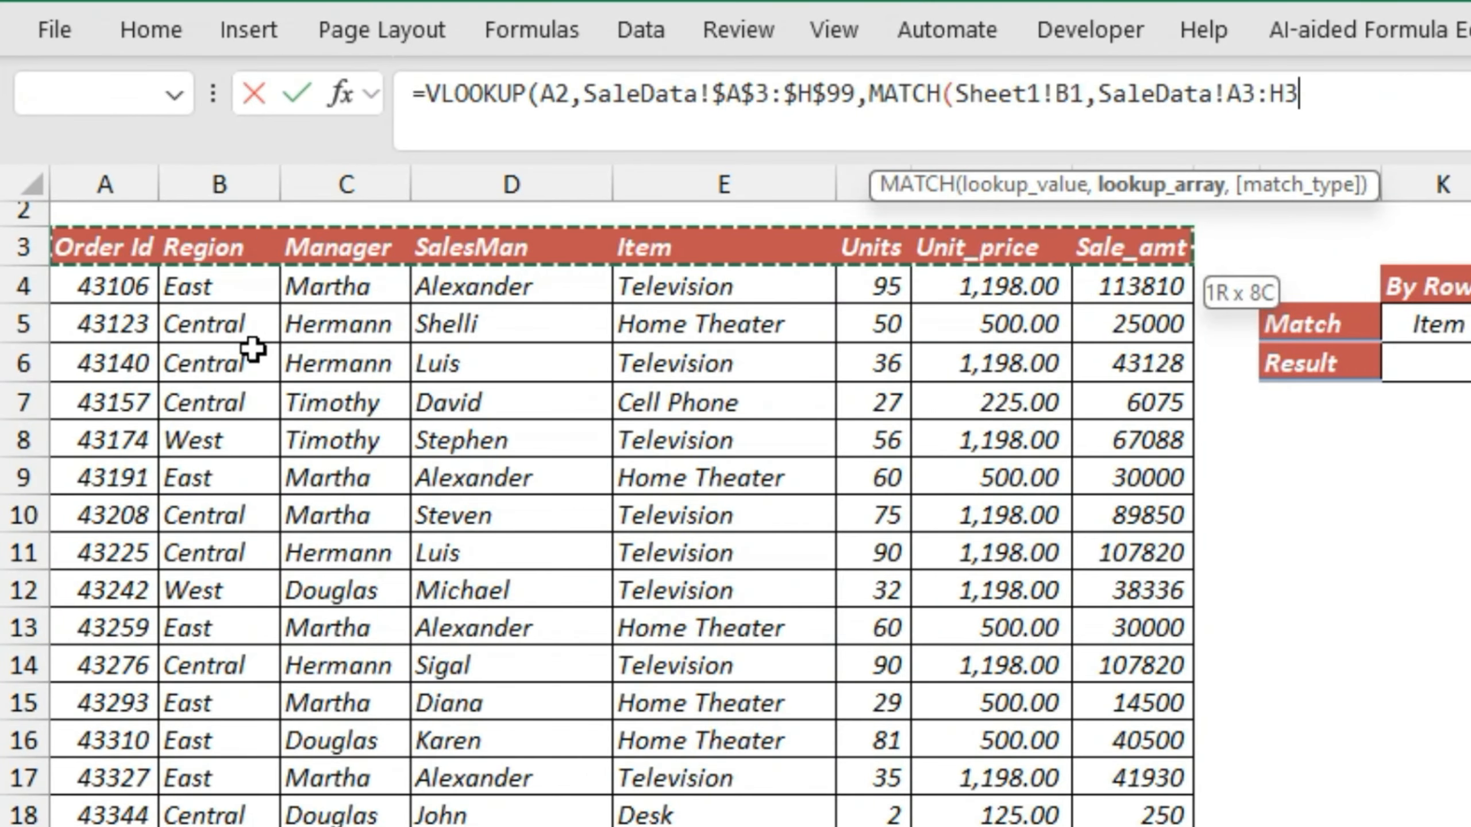
{"action": "key", "text": "F4"}
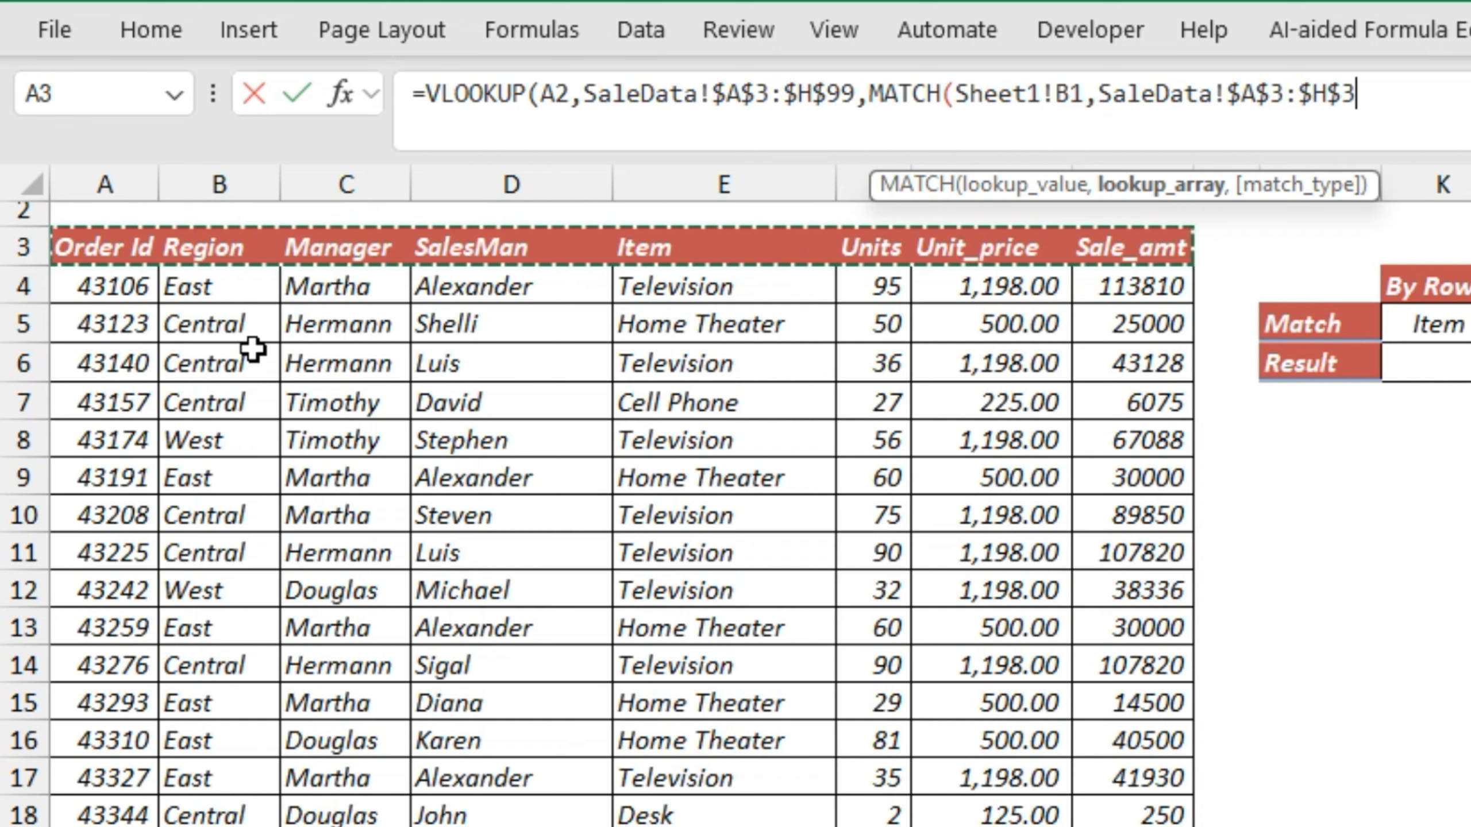
{"action": "type", "text": ","}
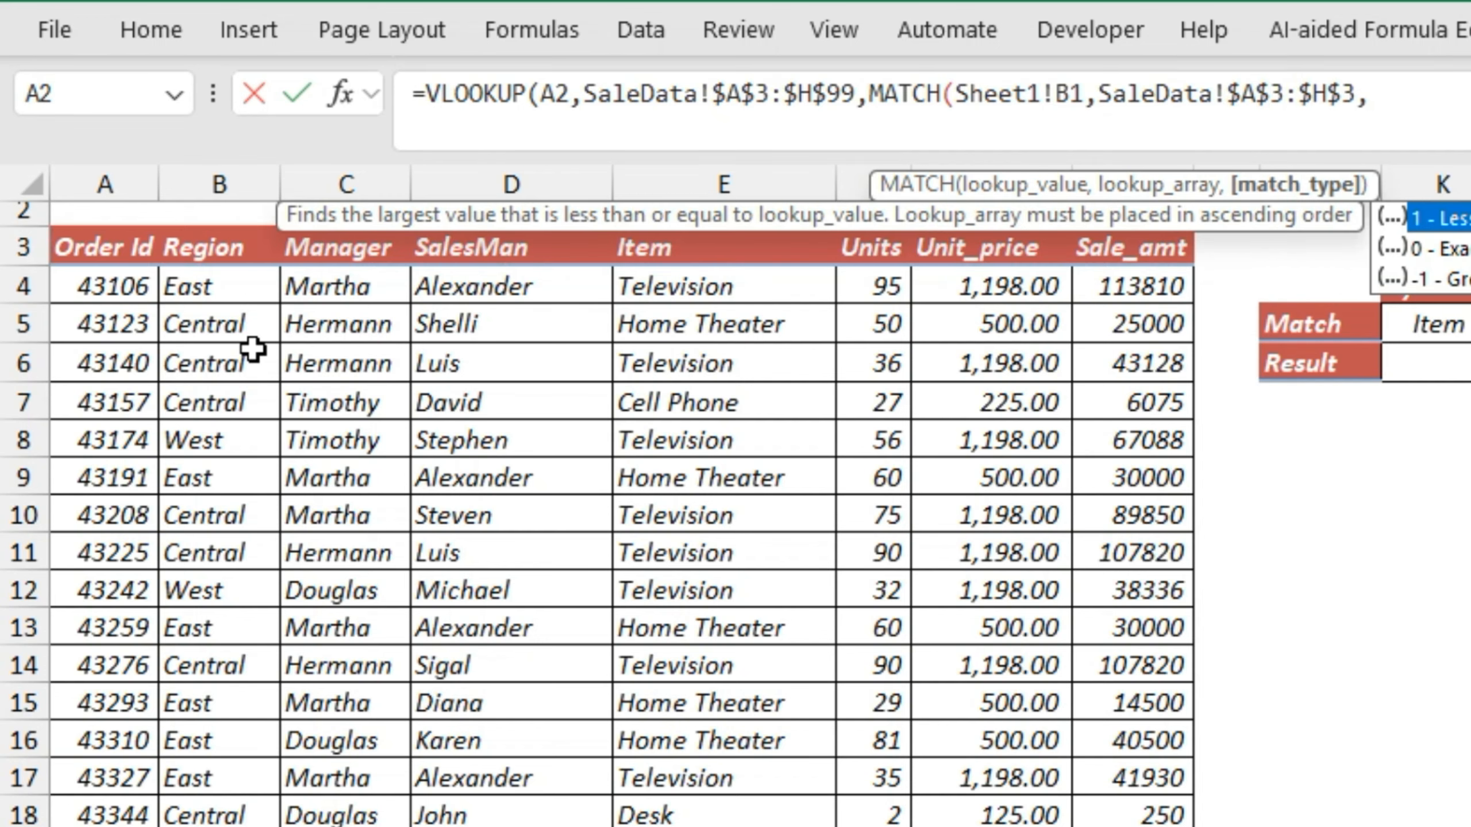
{"action": "type", "text": "0)"}
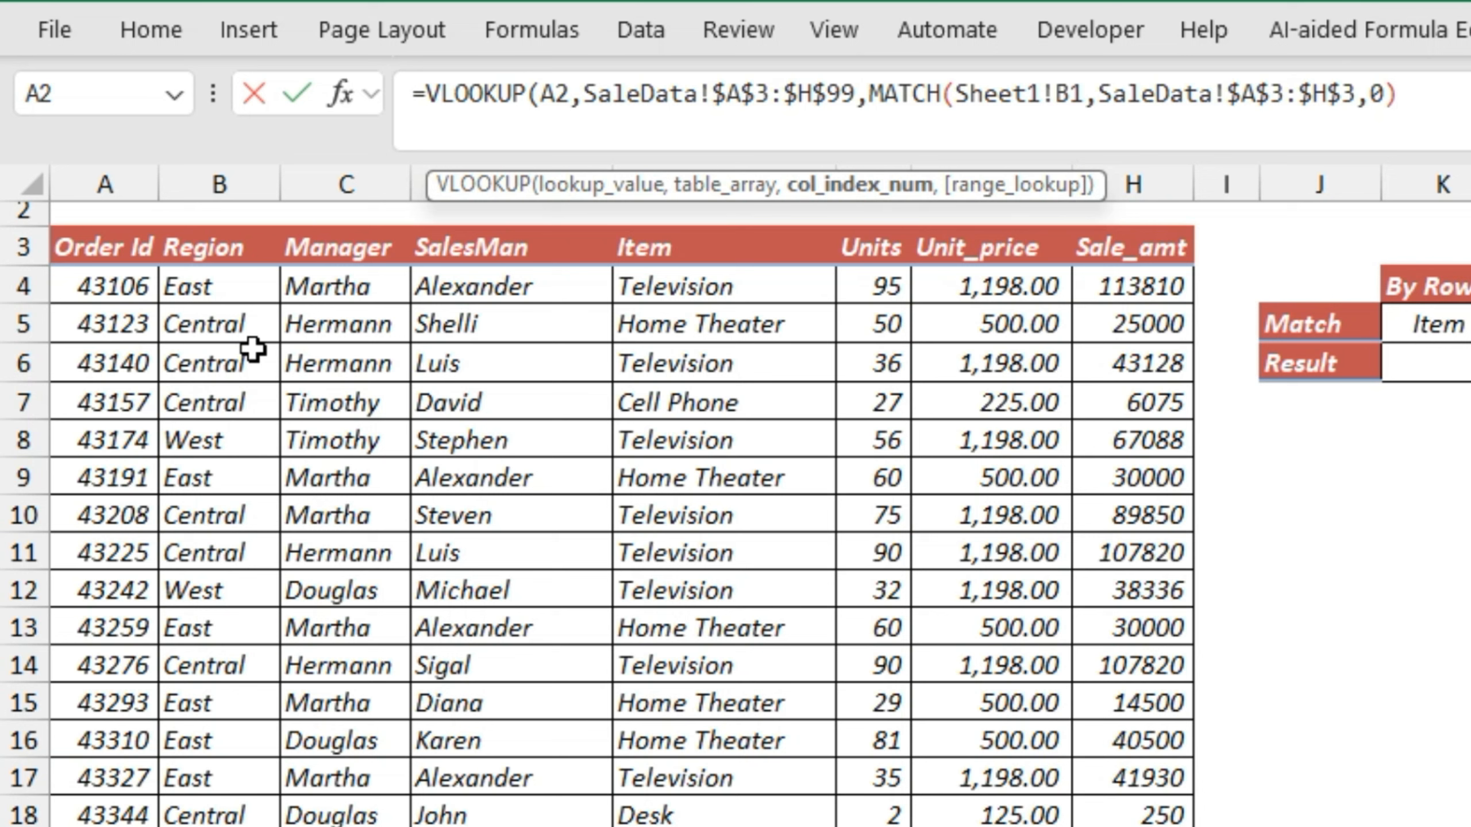
Finish the VLOOKUP with FALSE as the range lookup and enter the formula in B2.
{"action": "type", "text": ","}
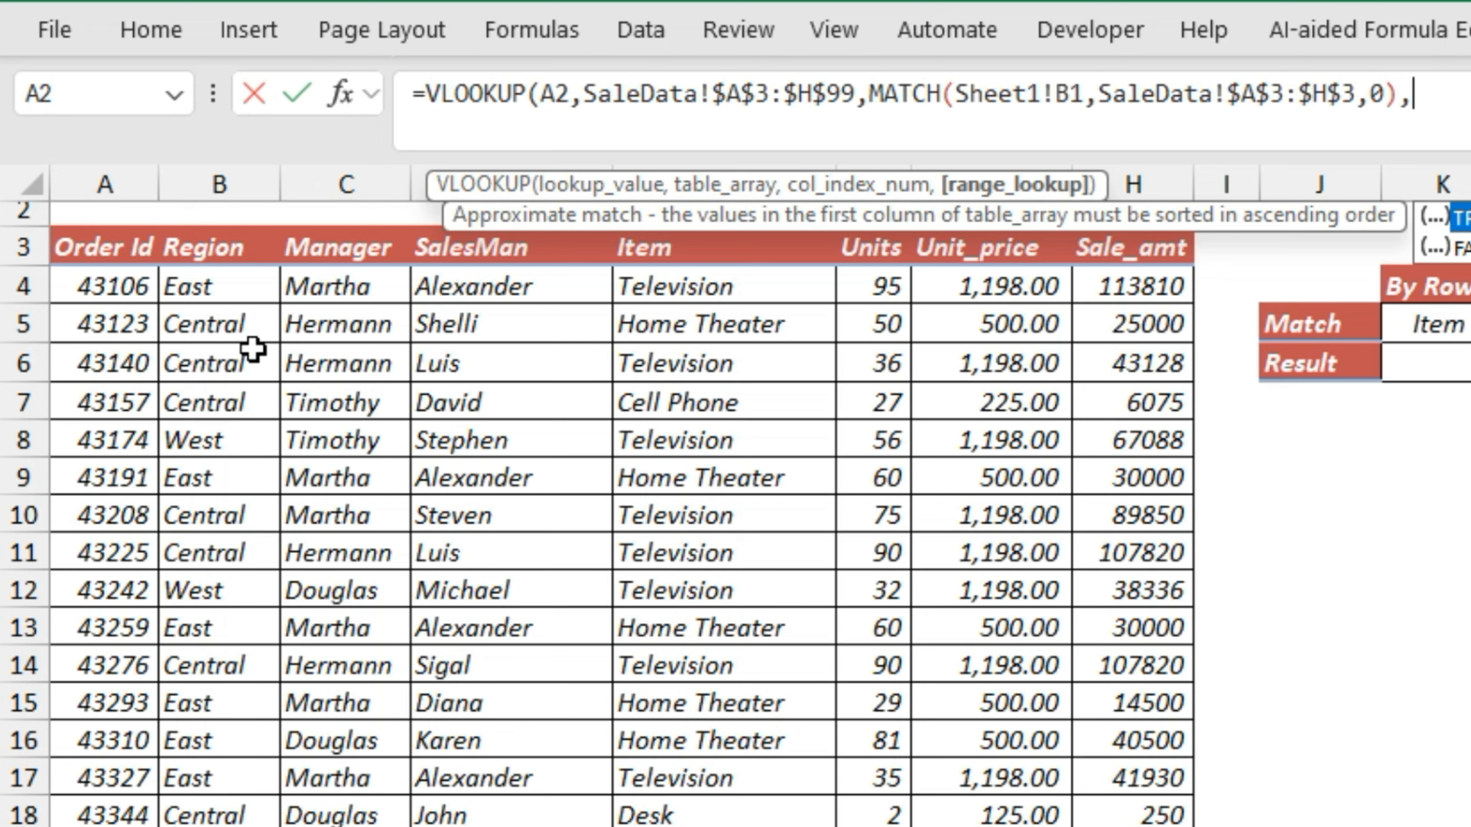
{"action": "key", "text": "Down"}
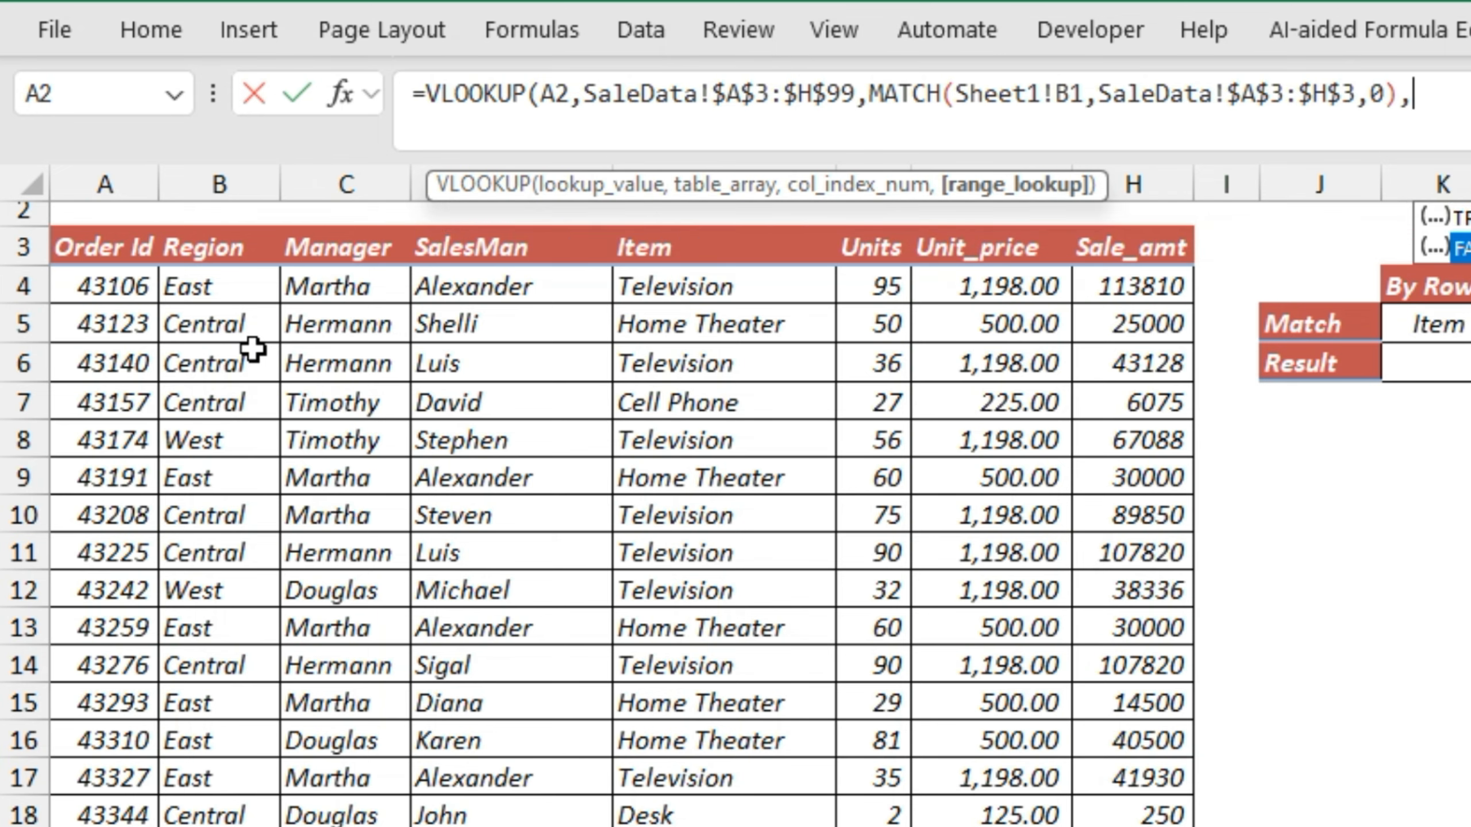
{"action": "key", "text": "Tab"}
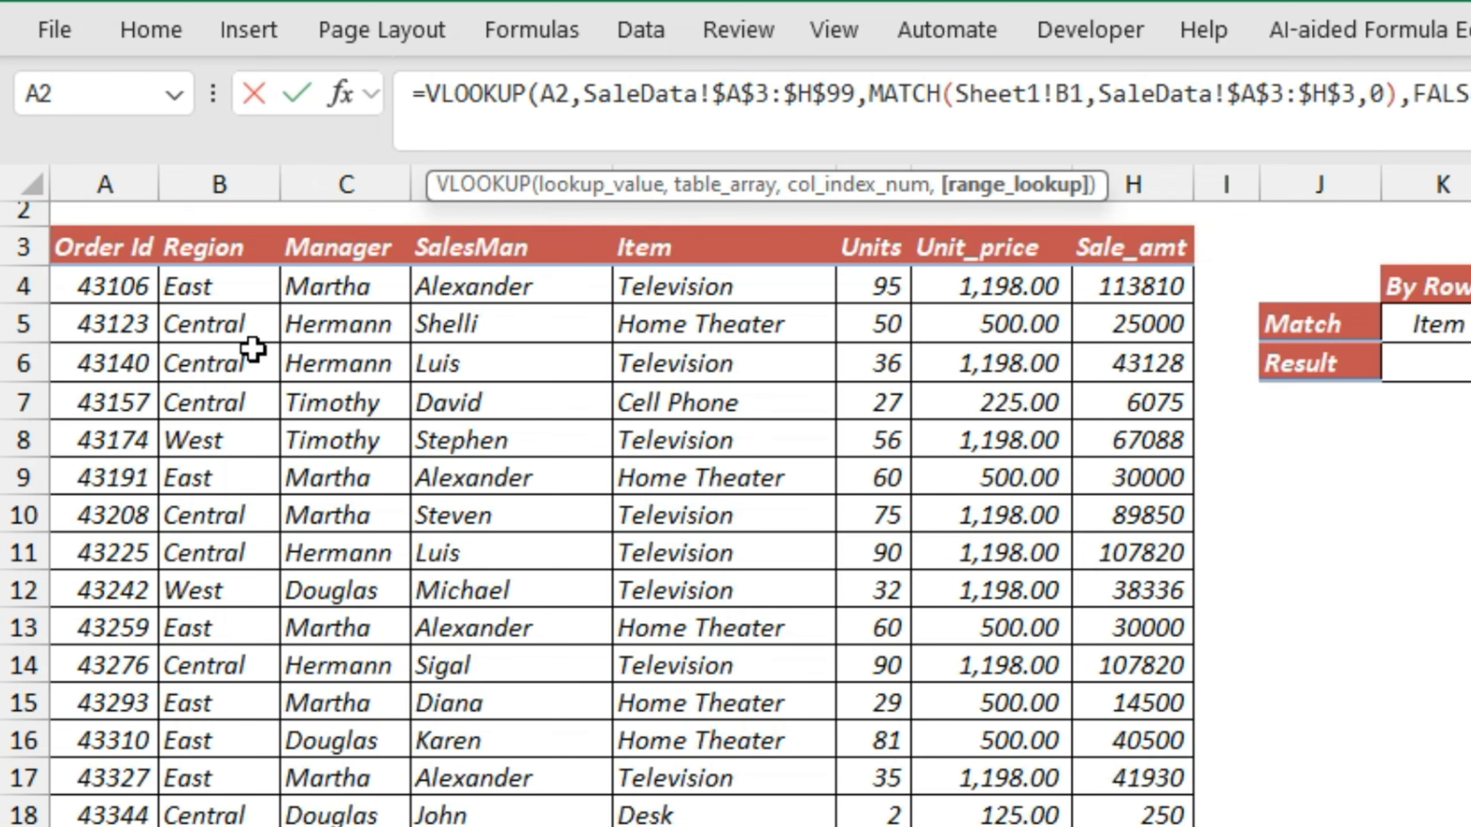
{"action": "type", "text": ")"}
{"action": "key", "text": "Return"}
{"action": "key", "text": "Up"}
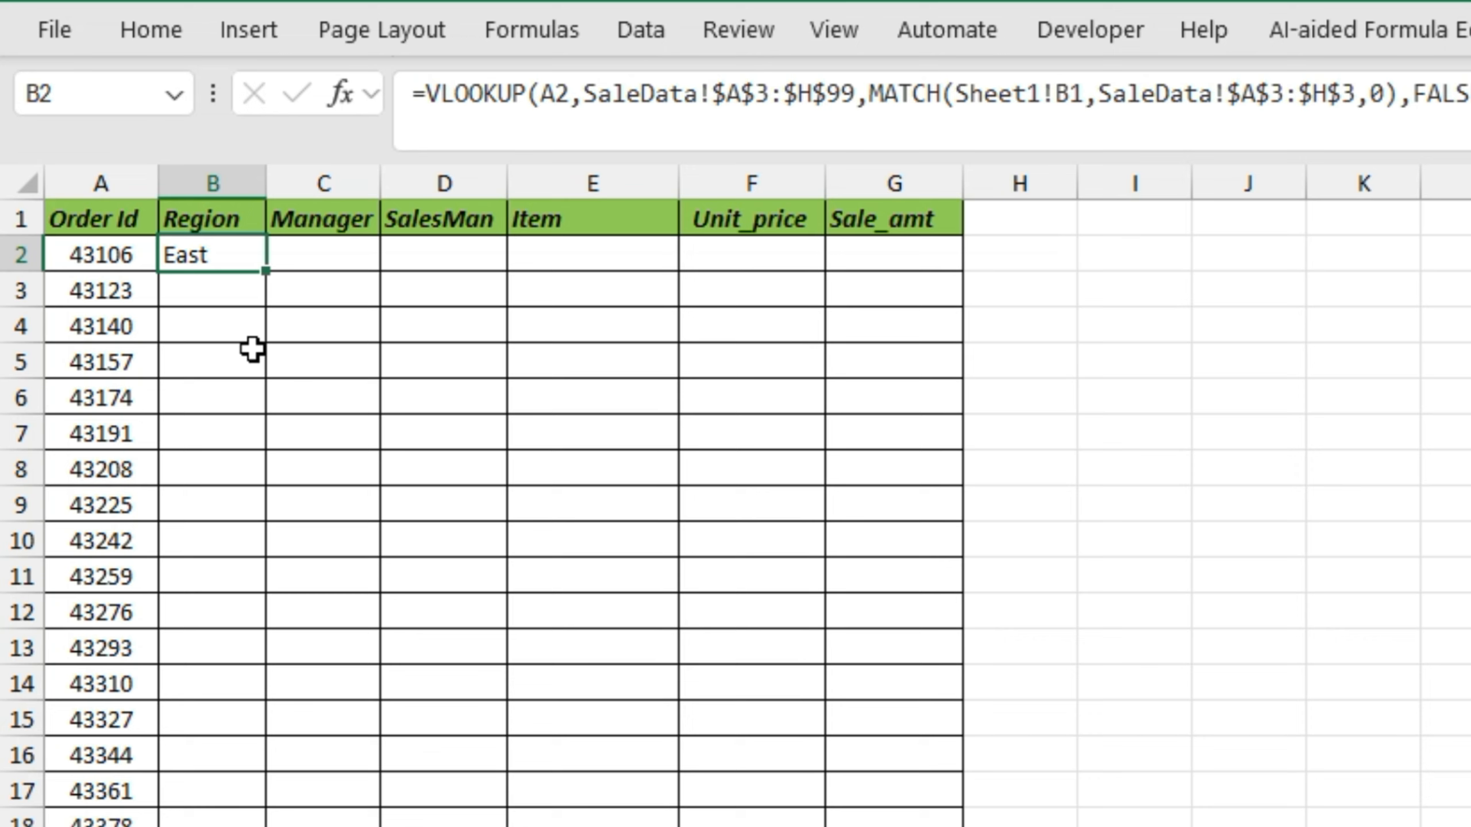
Try to fill the Region formula from B2 across the row through G2.
{"action": "key", "text": "shift+Right"}
{"action": "key", "text": "shift+Right"}
{"action": "key", "text": "shift+Right"}
{"action": "key", "text": "shift+Right"}
{"action": "key", "text": "shift+Right"}
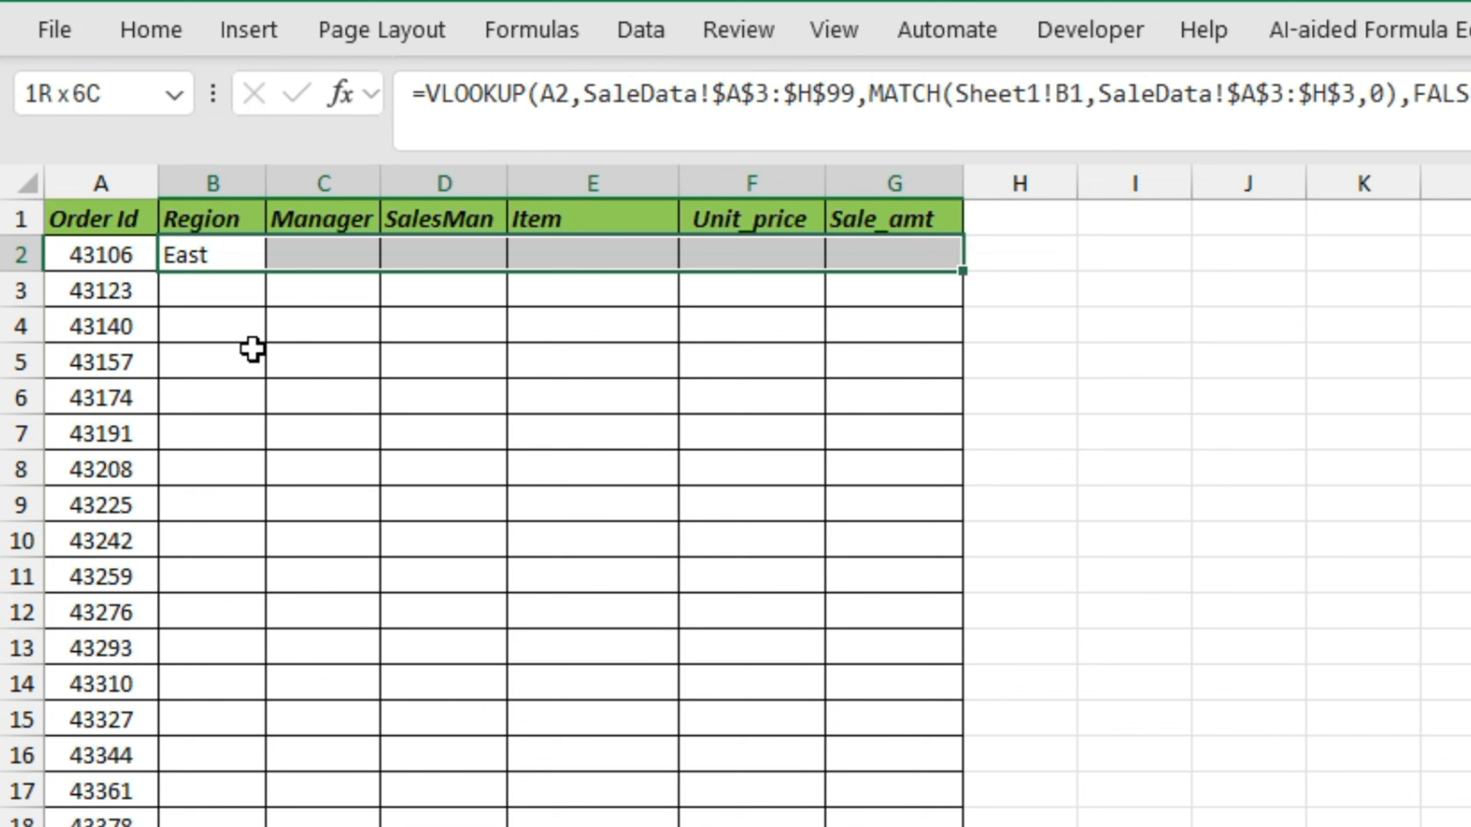
{"action": "key", "text": "ctrl+r"}
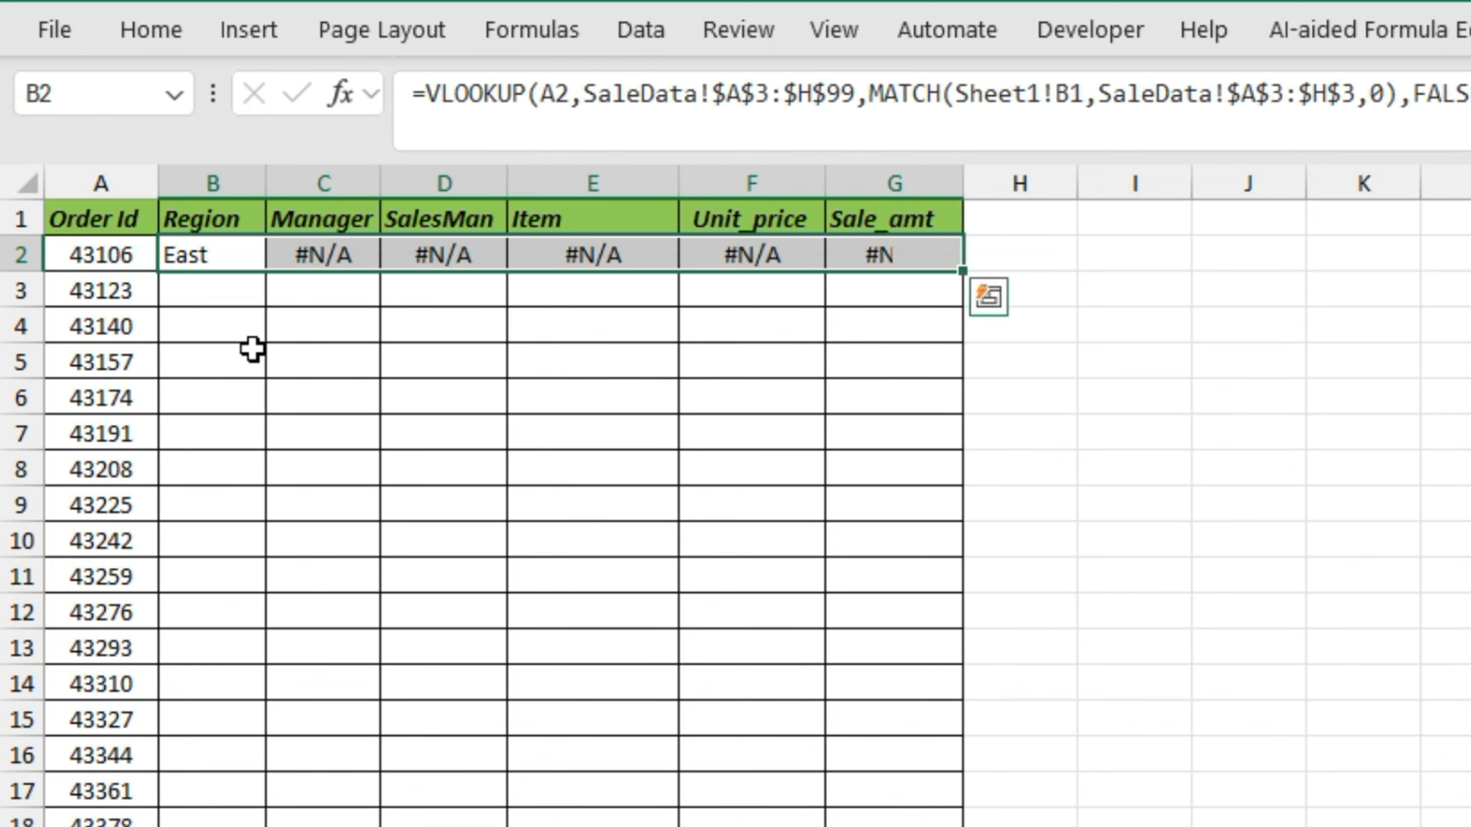
Compare the lookup value reference in the formulas of B2 and C2.
{"action": "key", "text": "Down"}
{"action": "key", "text": "Up"}
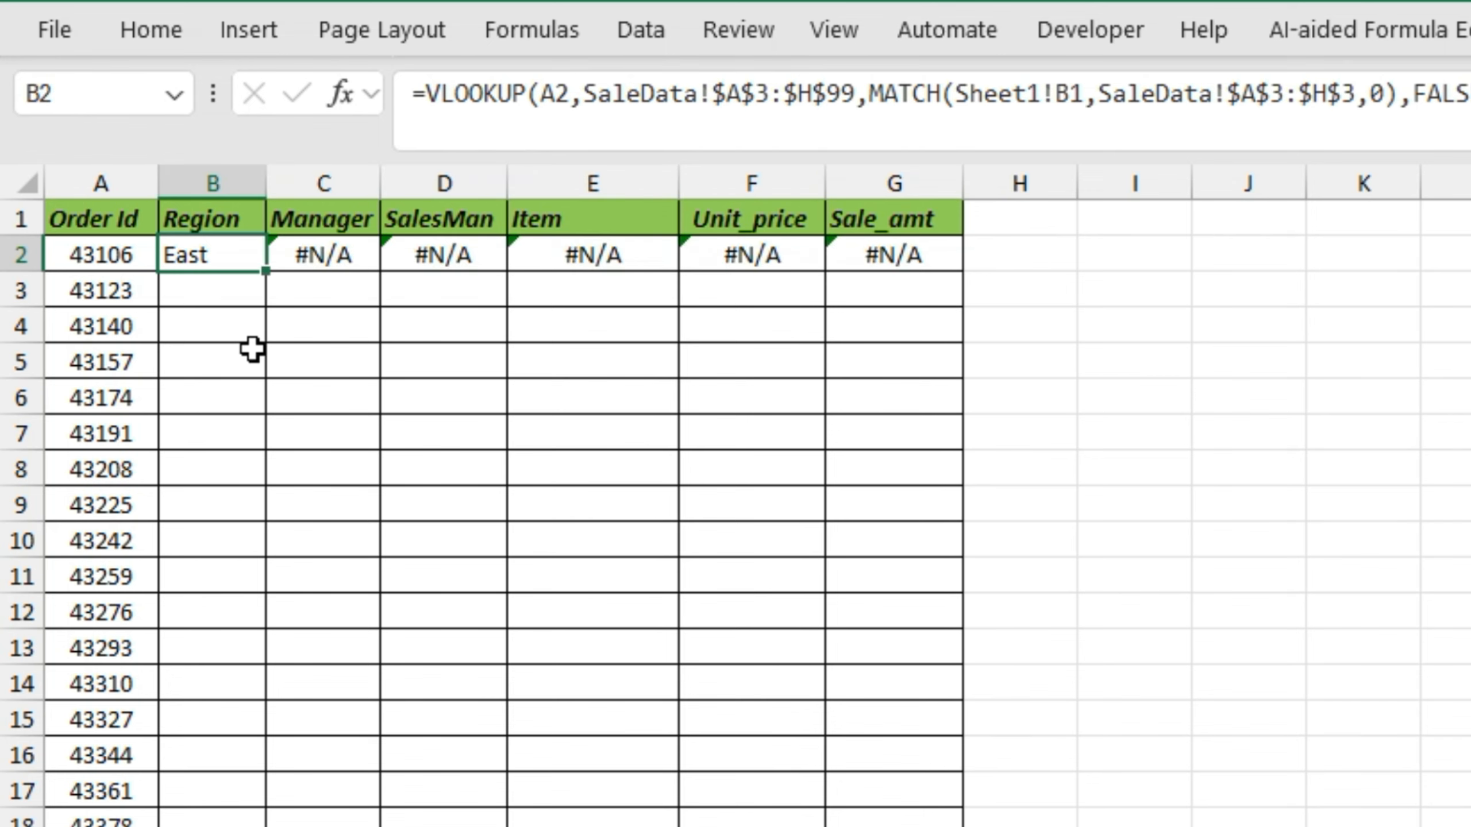
{"action": "key", "text": "Right"}
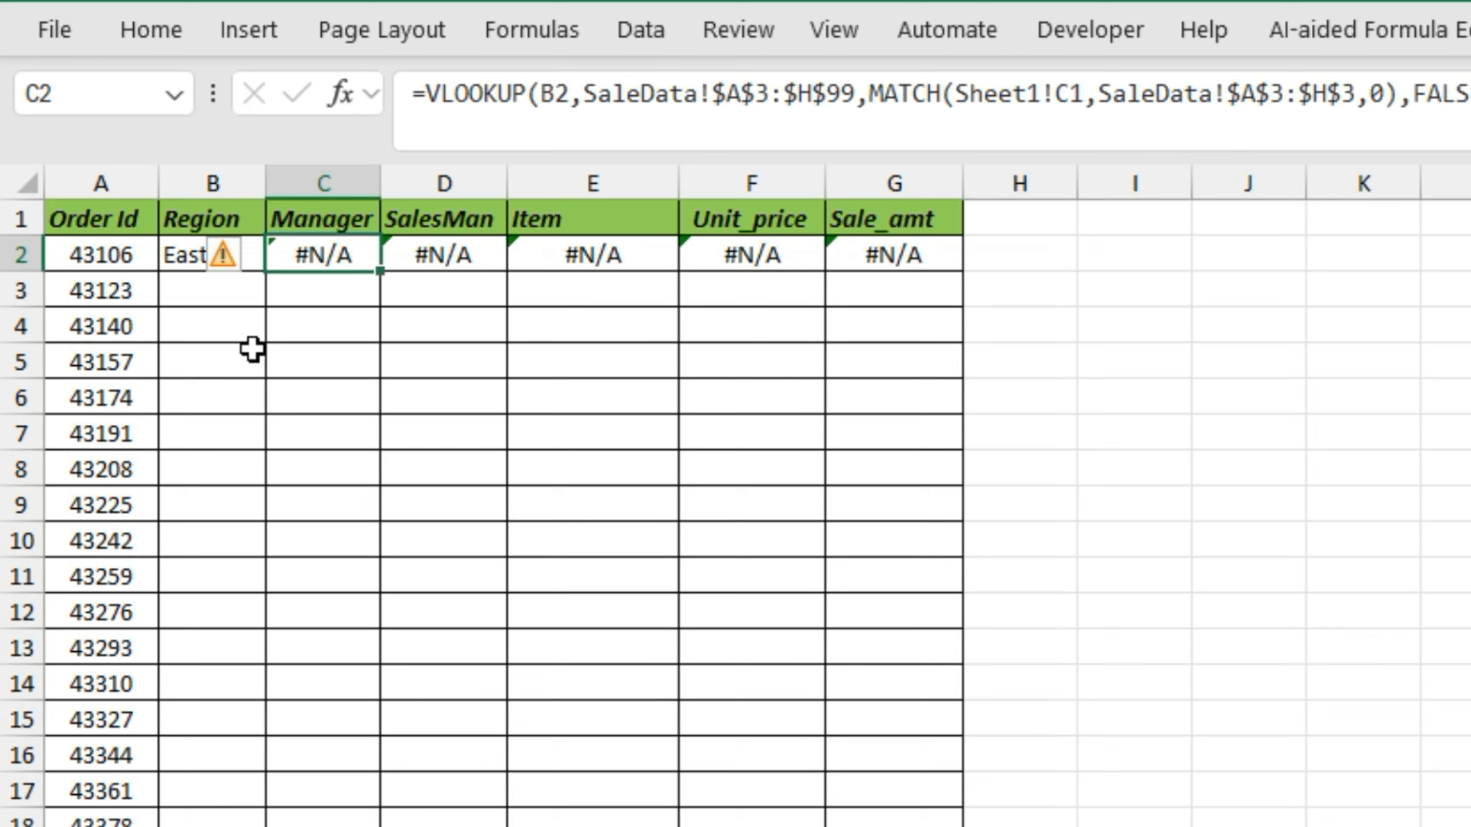
{"action": "key", "text": "Left"}
{"action": "key", "text": "Right"}
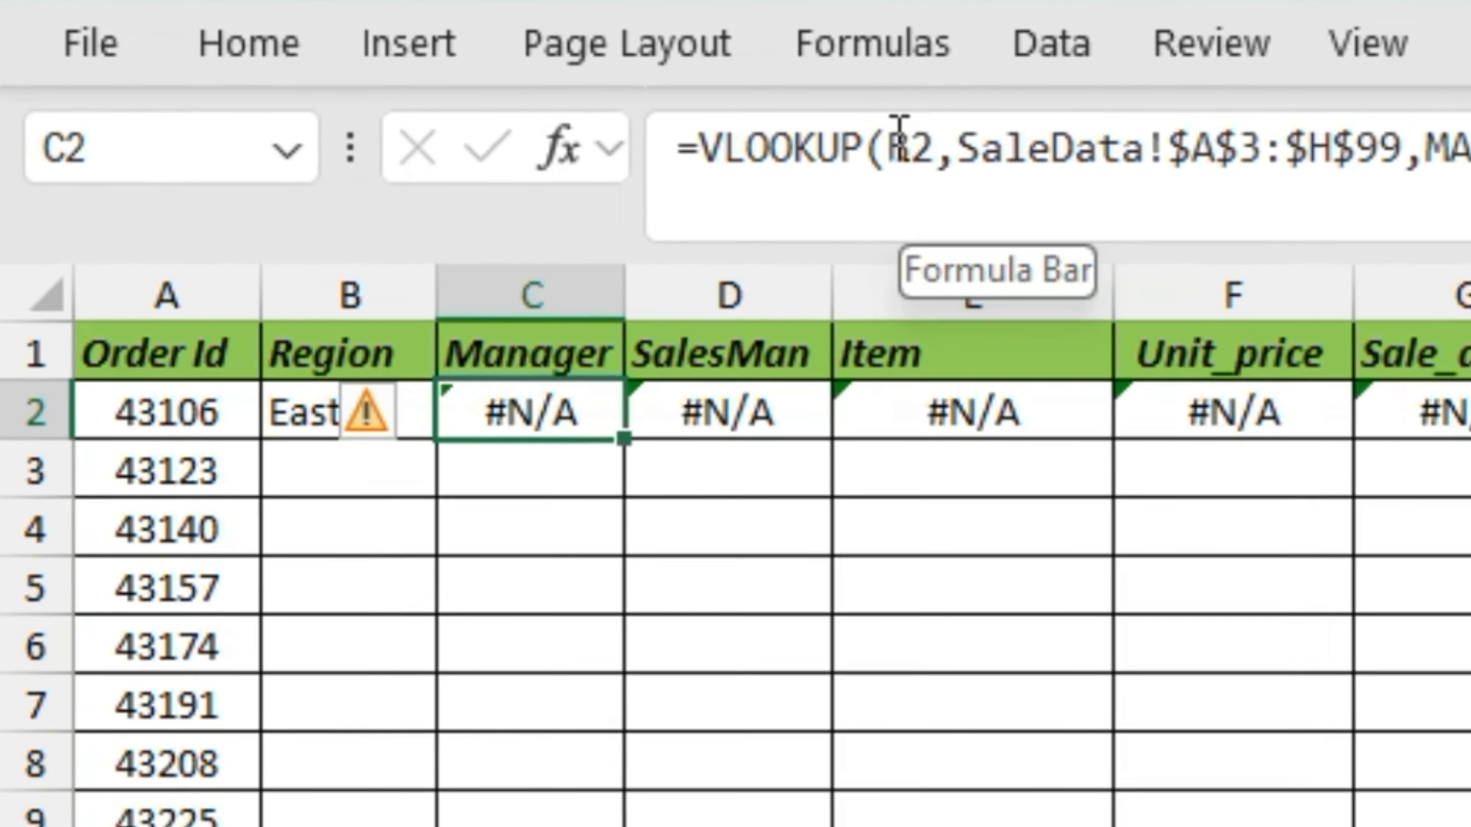
{"action": "double_click", "coordinate": [551, 92]}
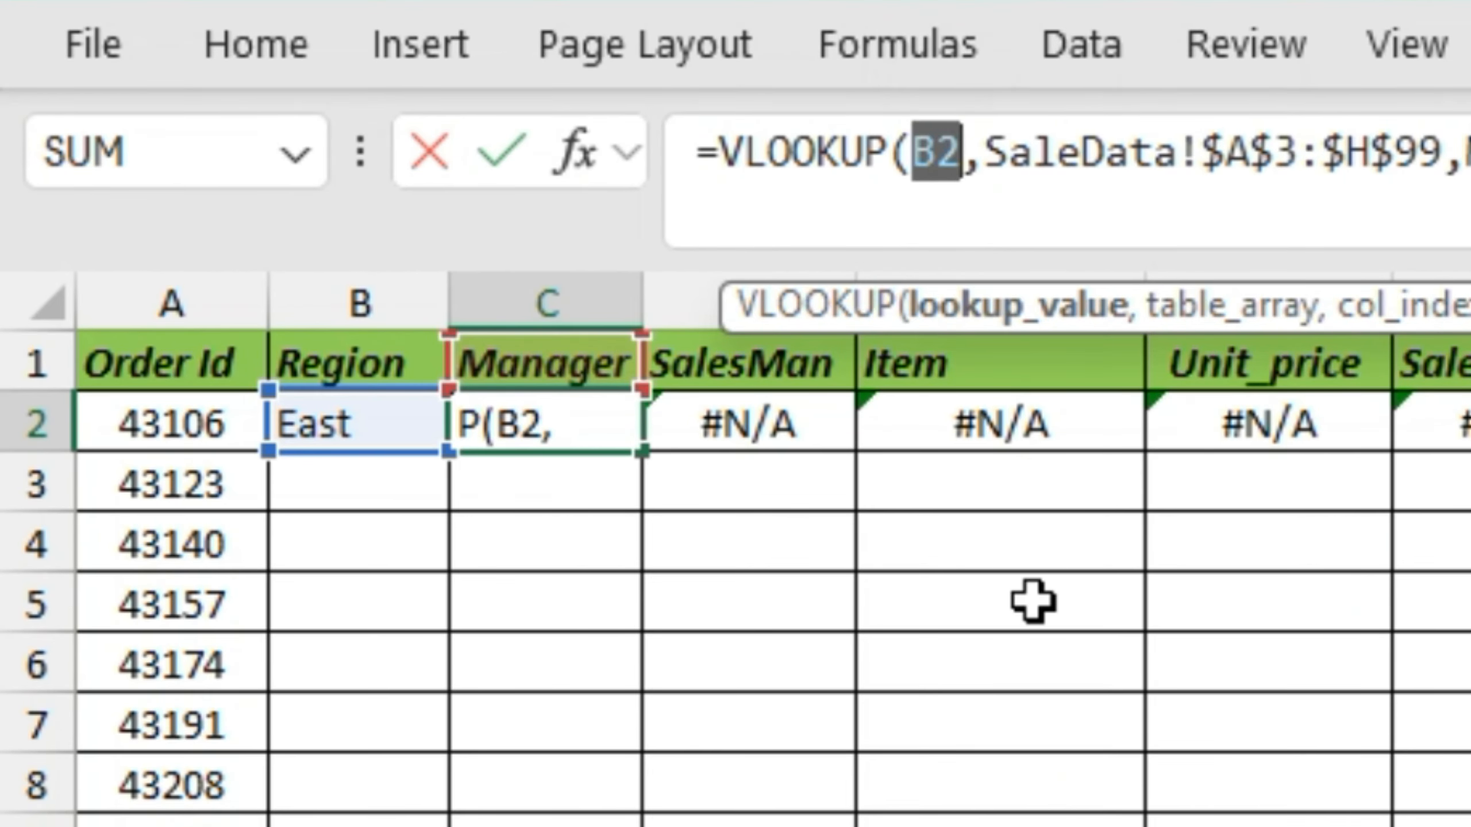
{"action": "key", "text": "Escape"}
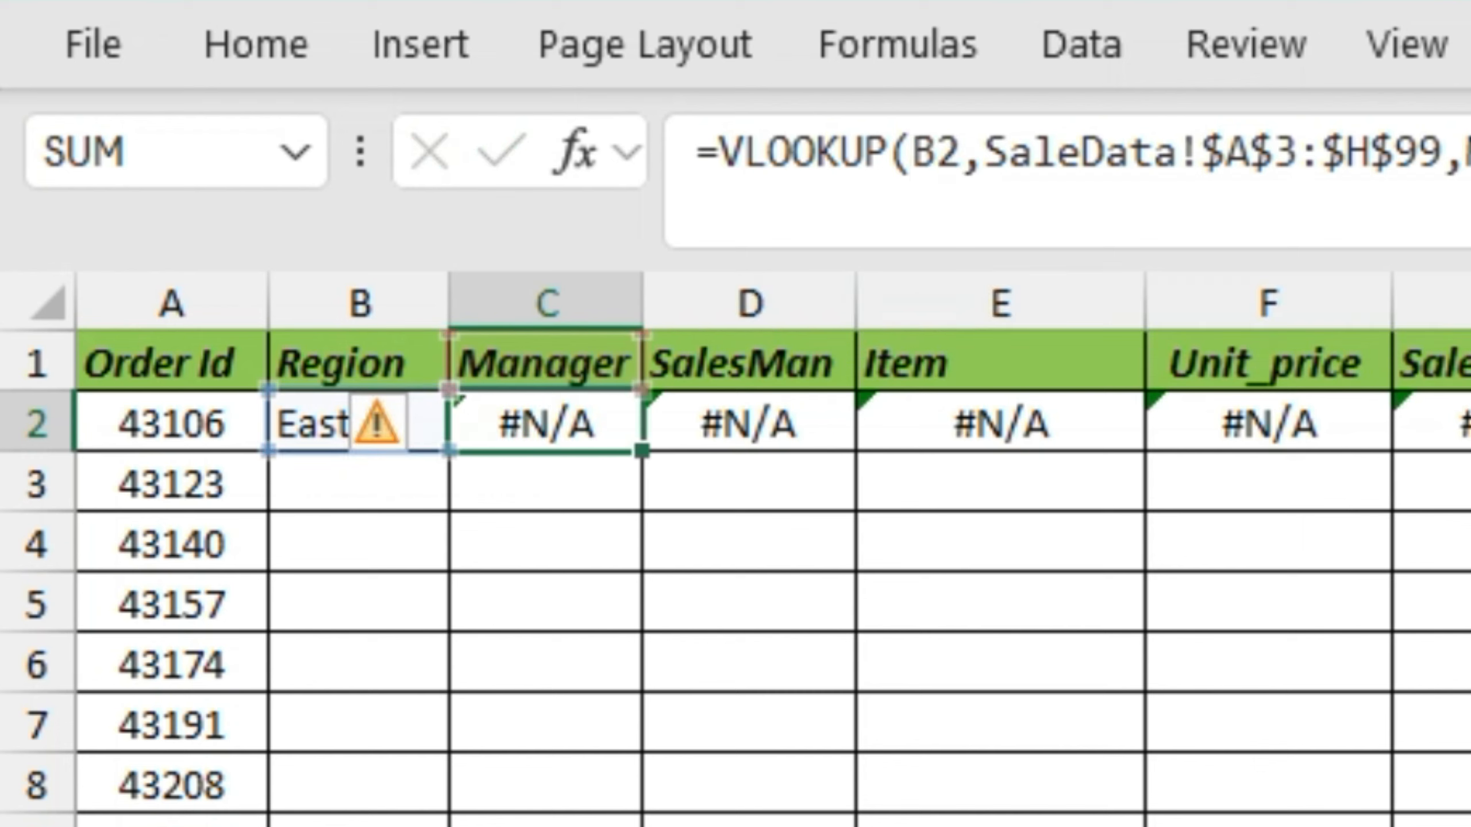
{"action": "key", "text": "Left"}
{"action": "key", "text": "Right"}
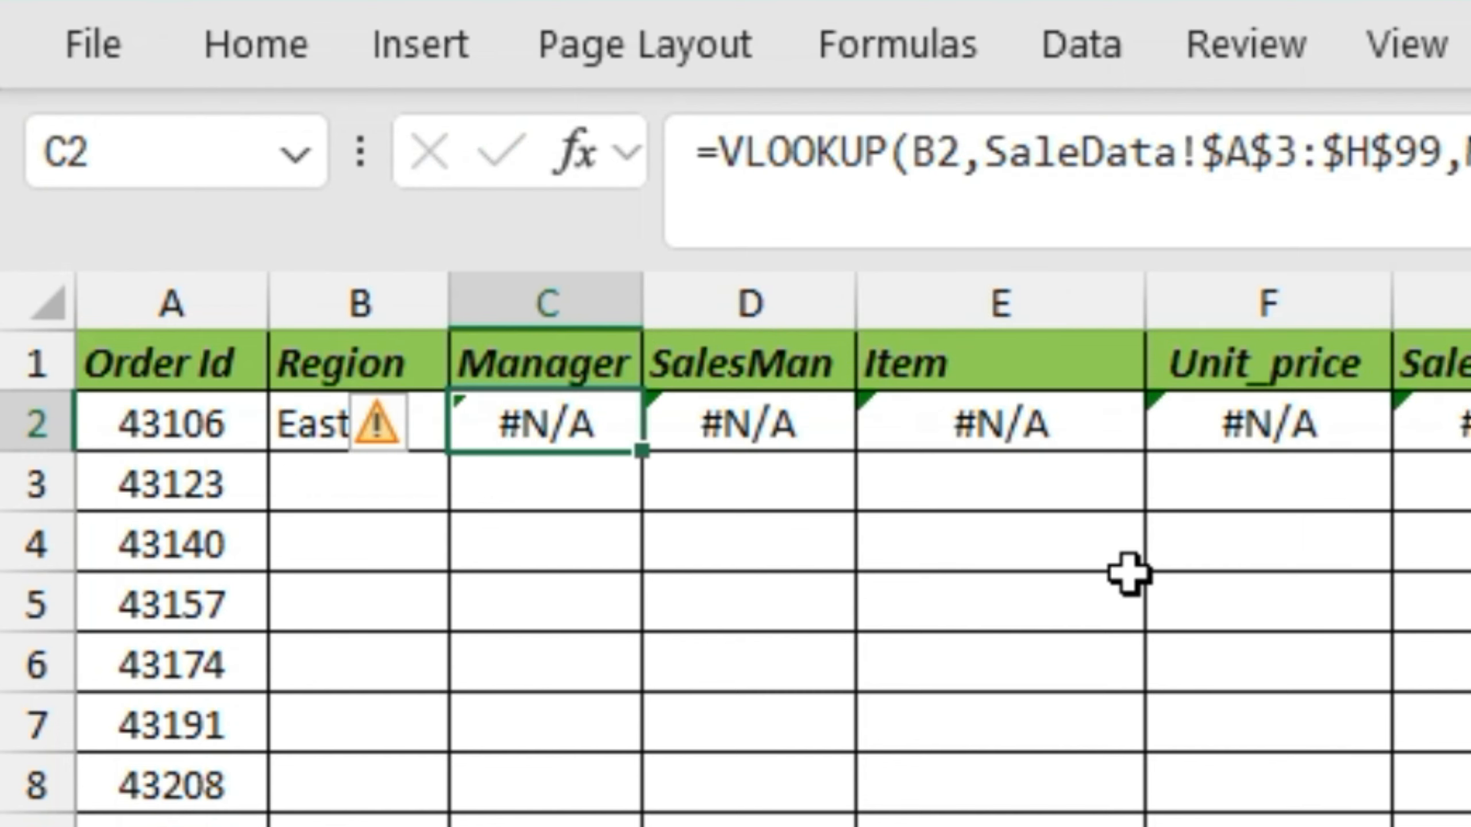
Lock the column of the lookup value in the B2 formula, changing the reference to $A2.
{"action": "key", "text": "Left"}
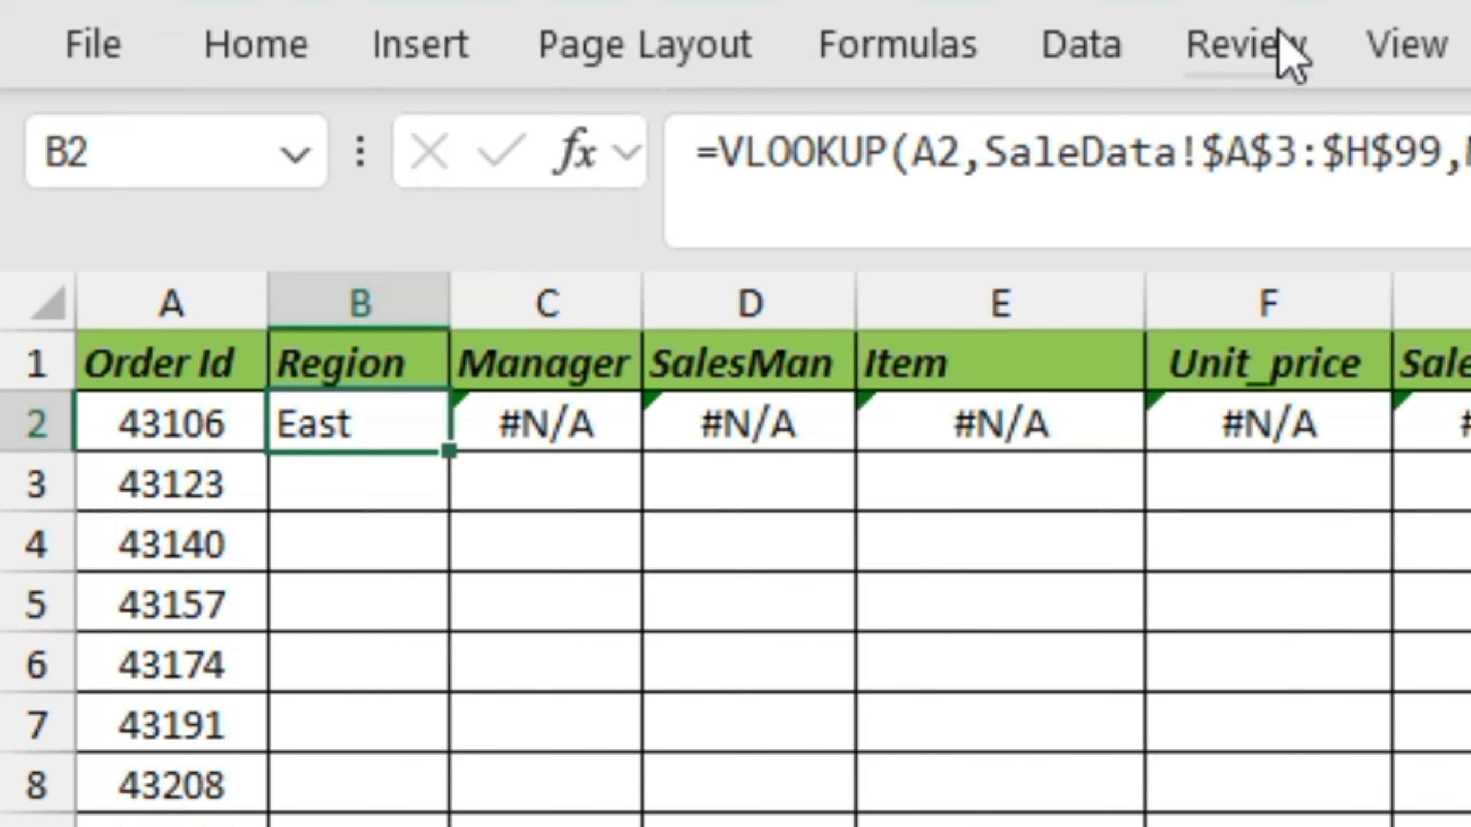
{"action": "double_click", "coordinate": [953, 151]}
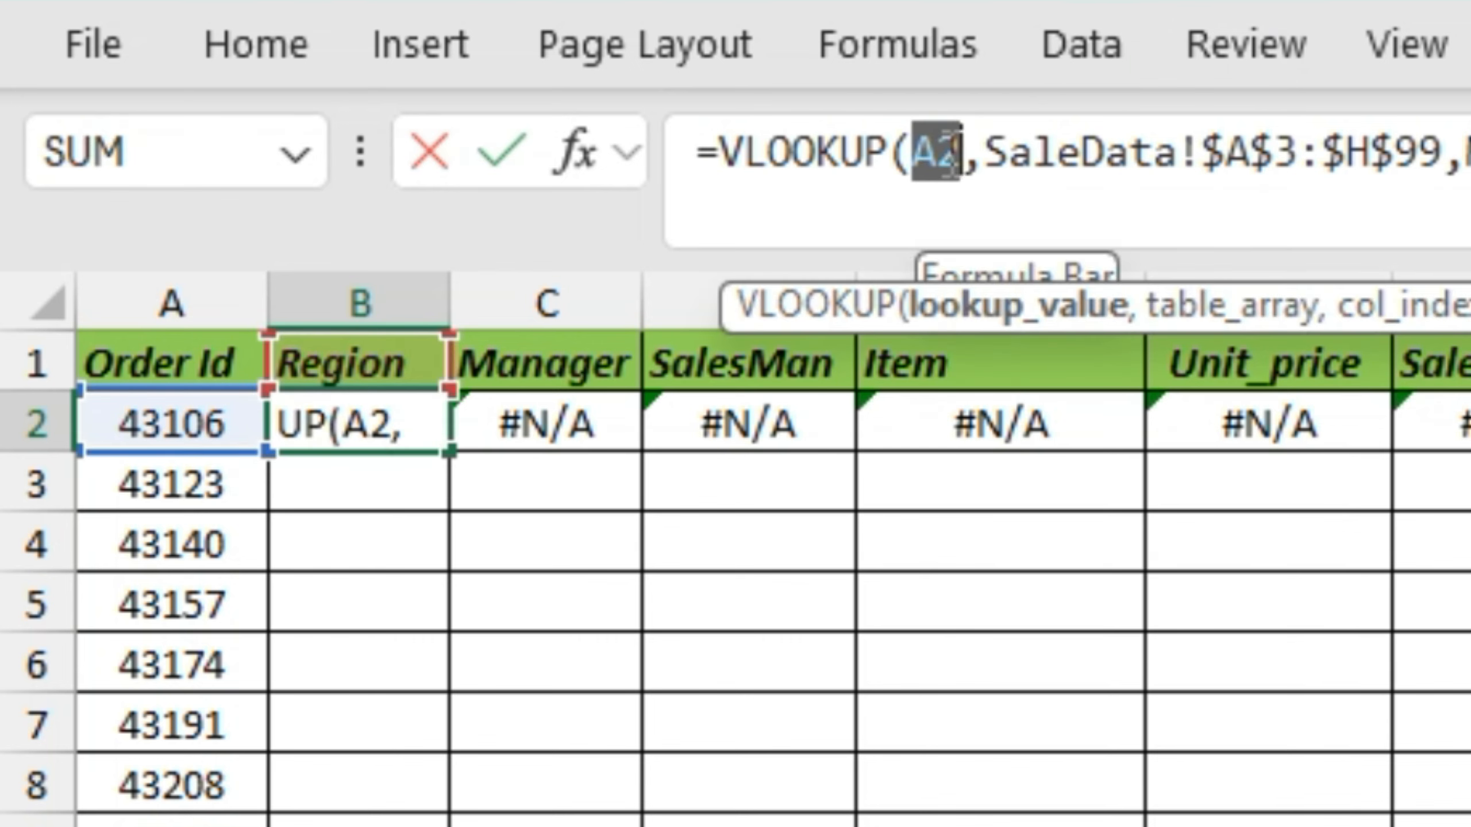
{"action": "key", "text": "F4"}
{"action": "key", "text": "F4"}
{"action": "key", "text": "F4"}
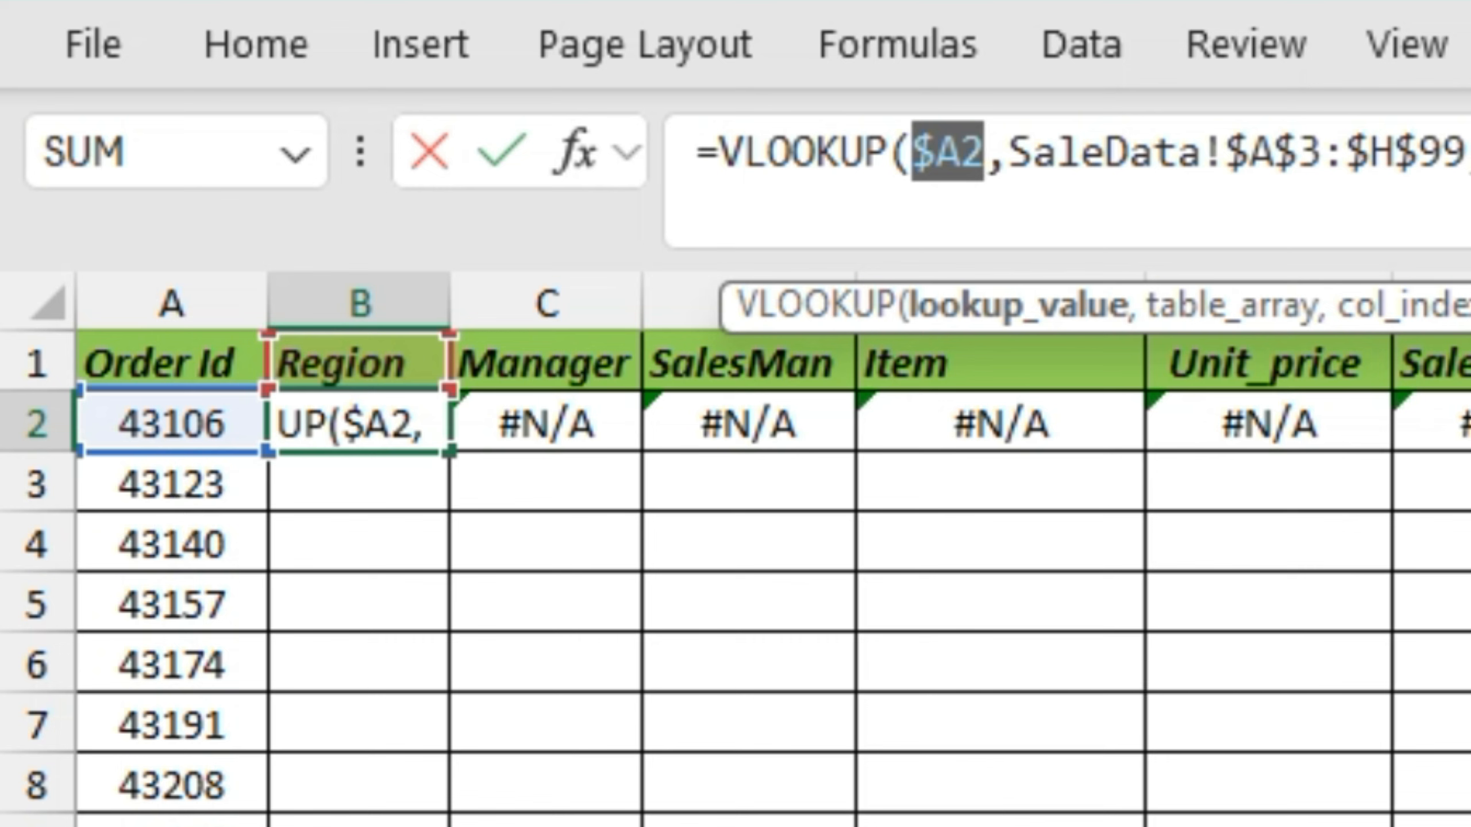
{"action": "key", "text": "ctrl+Return"}
Fill the corrected B2 formula across the Manager to Sale_amt columns through G2.
{"action": "key", "text": "ctrl+shift+Right"}
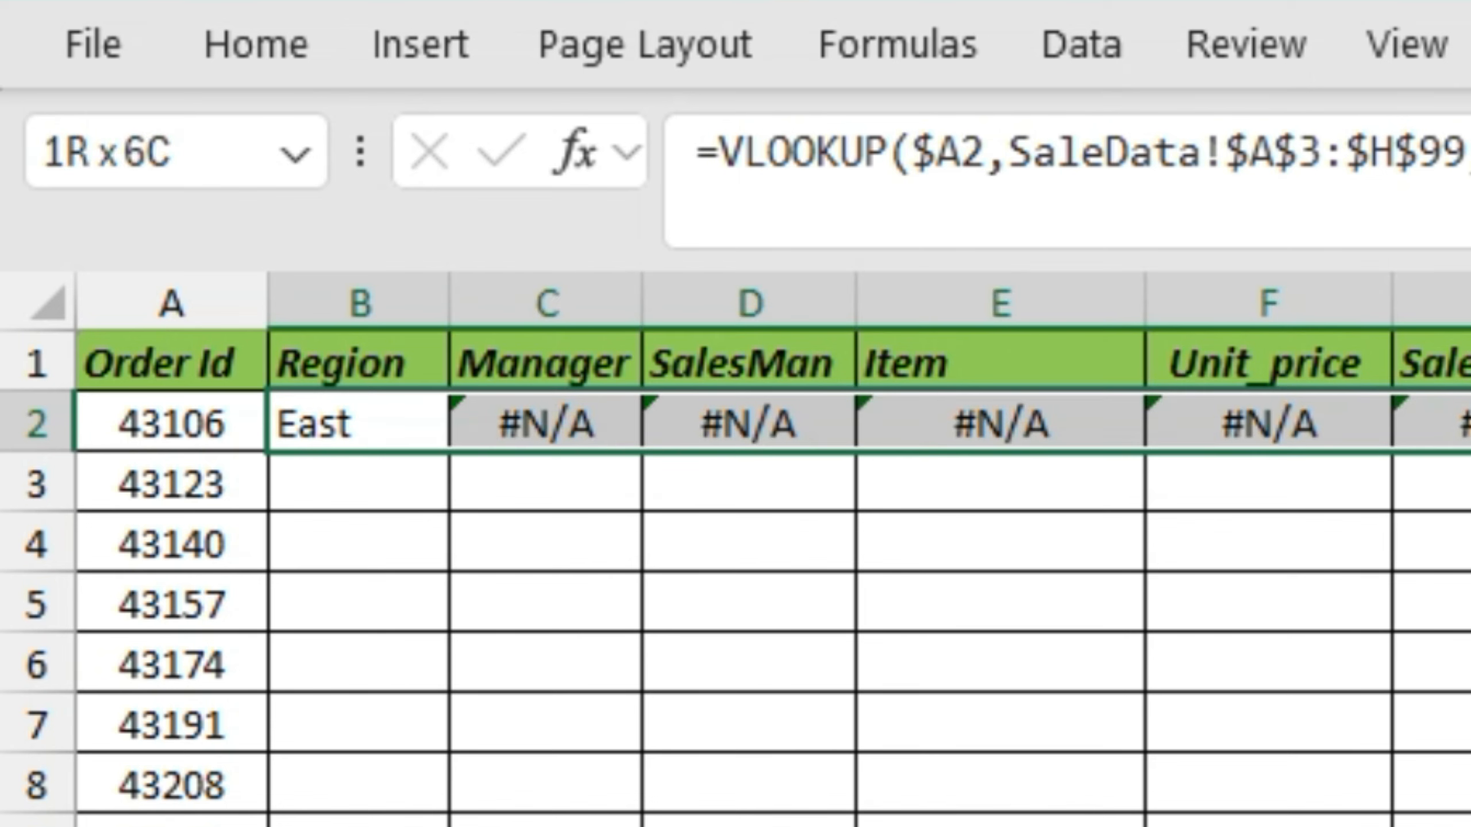
{"action": "key", "text": "ctrl+r"}
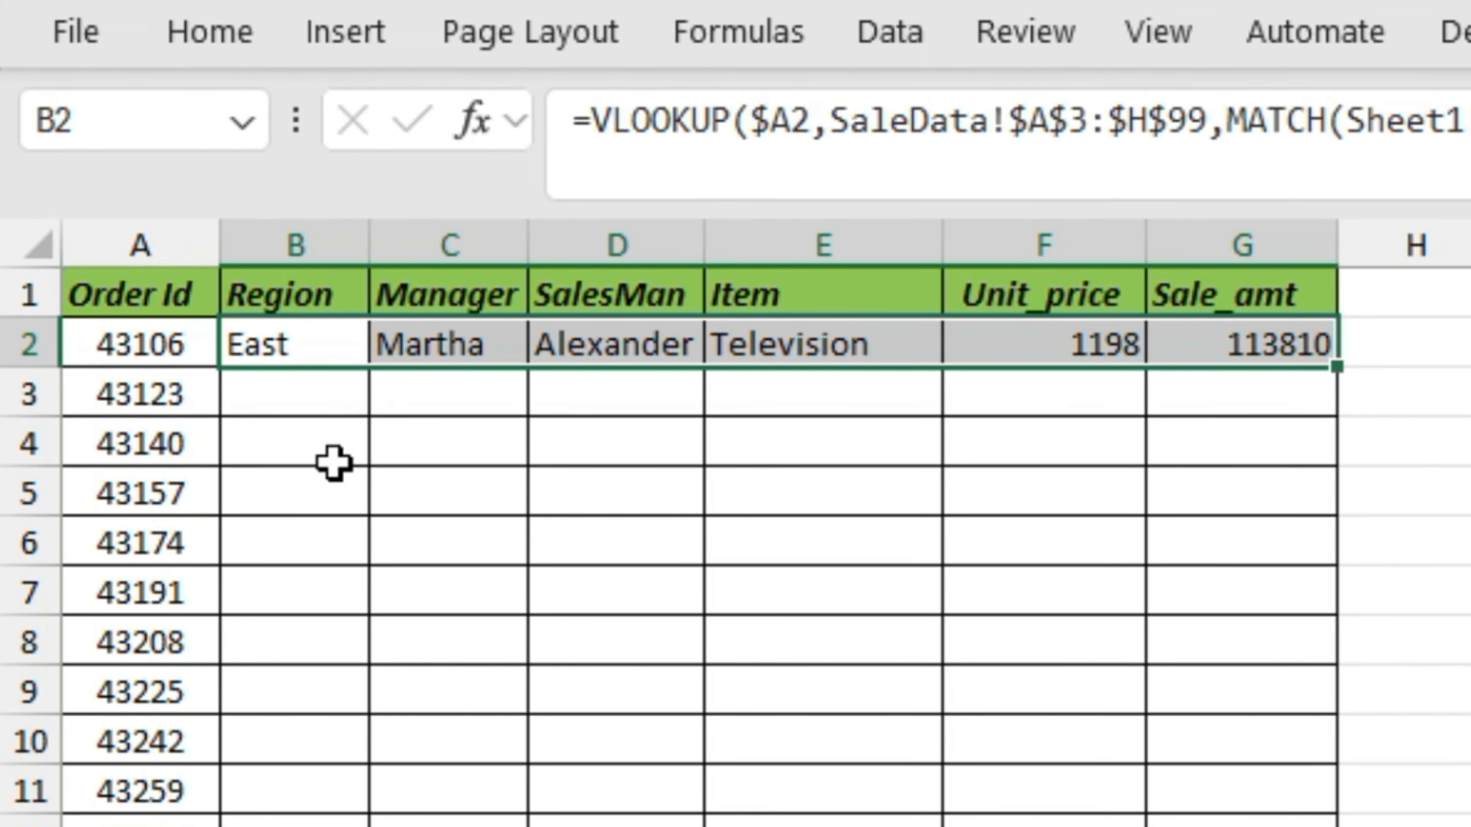
{"action": "left_click", "coordinate": [334, 463]}
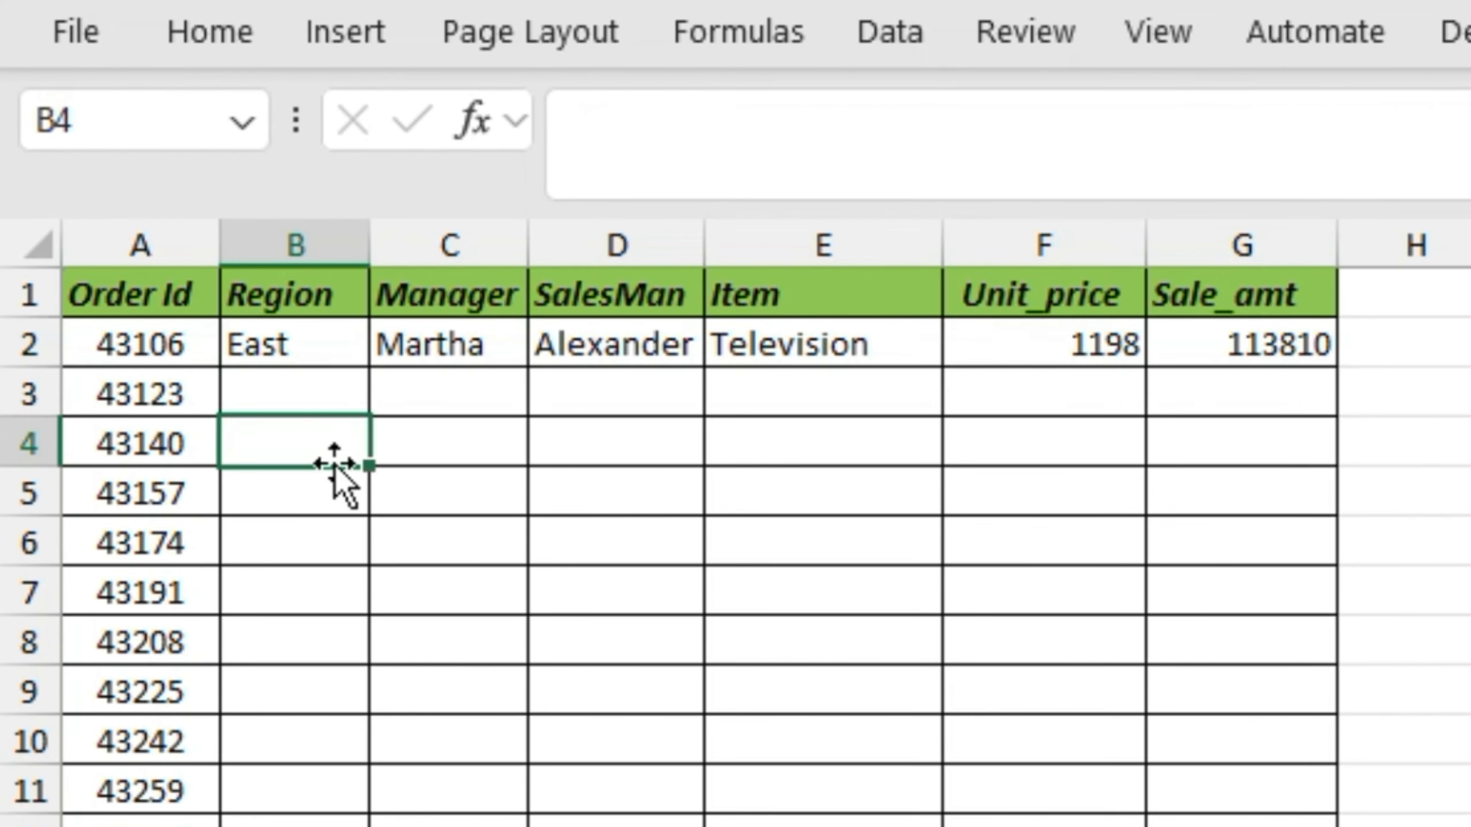
Try to fill the row 2 formulas of columns B to G down through row 18.
{"action": "left_click", "coordinate": [292, 331]}
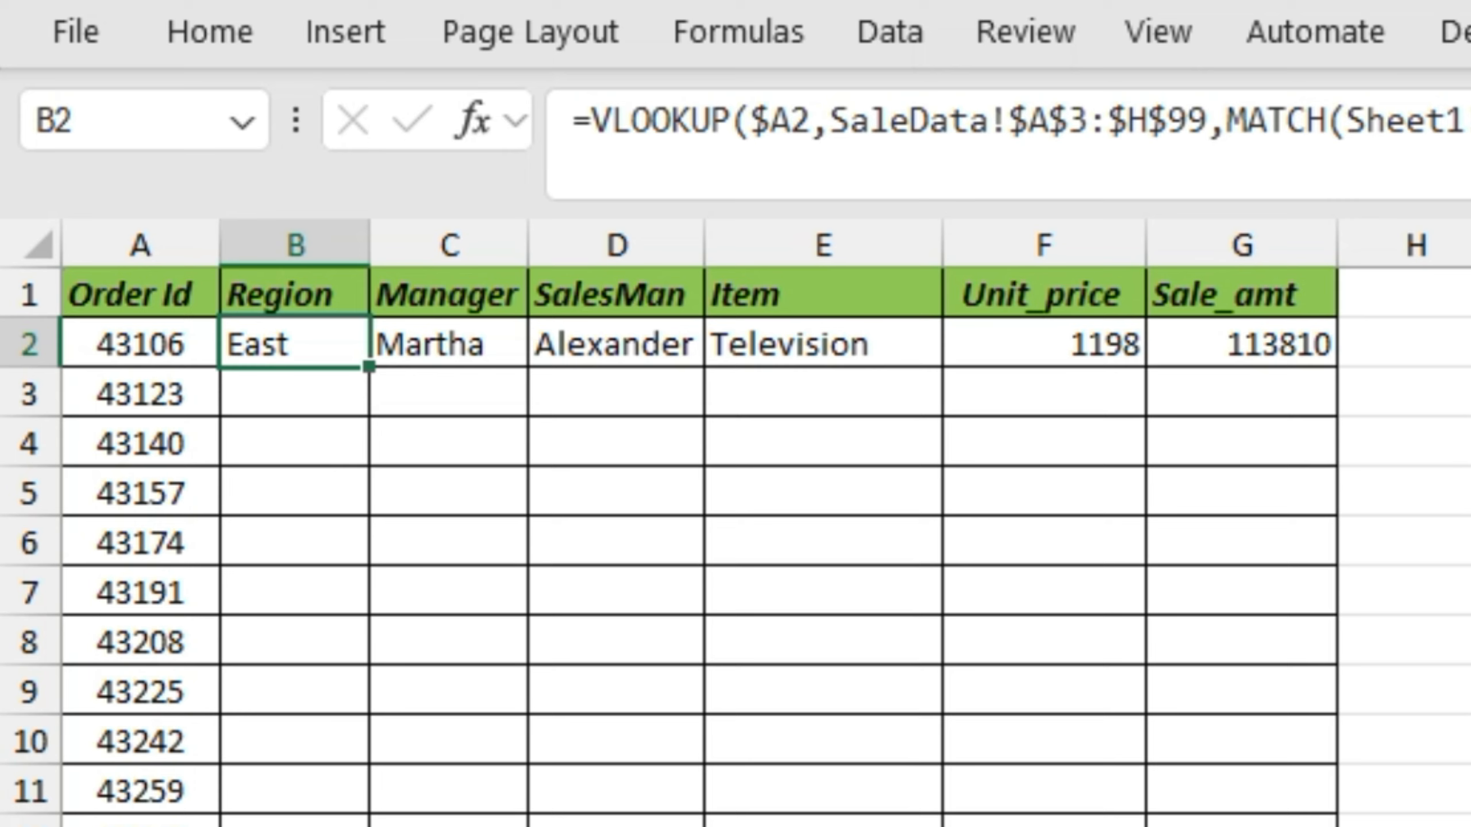
{"action": "key", "text": "Left"}
{"action": "key", "text": "ctrl+Down"}
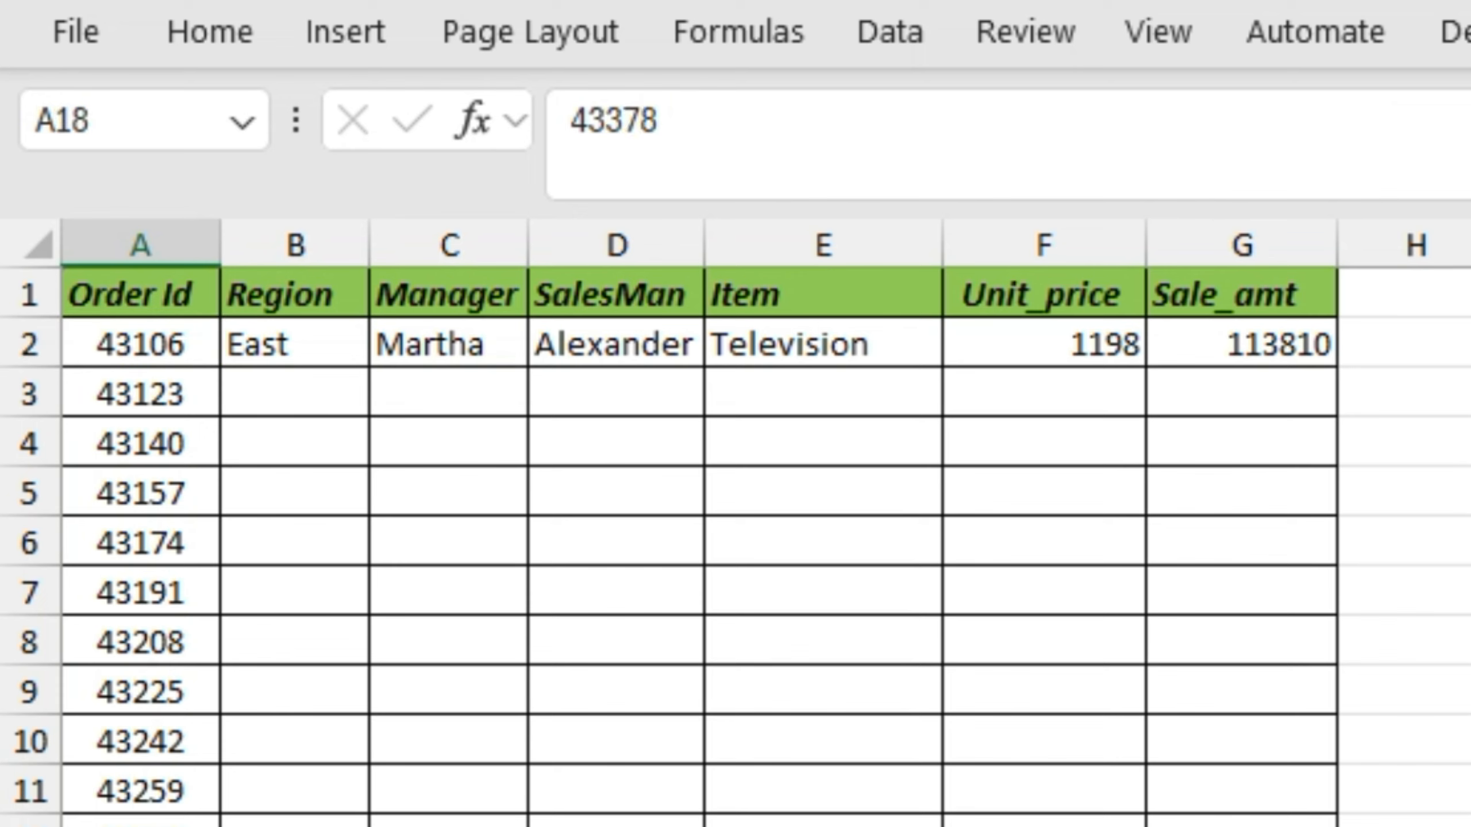
{"action": "key", "text": "Right"}
{"action": "key", "text": "shift+Right"}
{"action": "key", "text": "shift+Right"}
{"action": "key", "text": "shift+Right"}
{"action": "key", "text": "shift+Right"}
{"action": "key", "text": "shift+Right"}
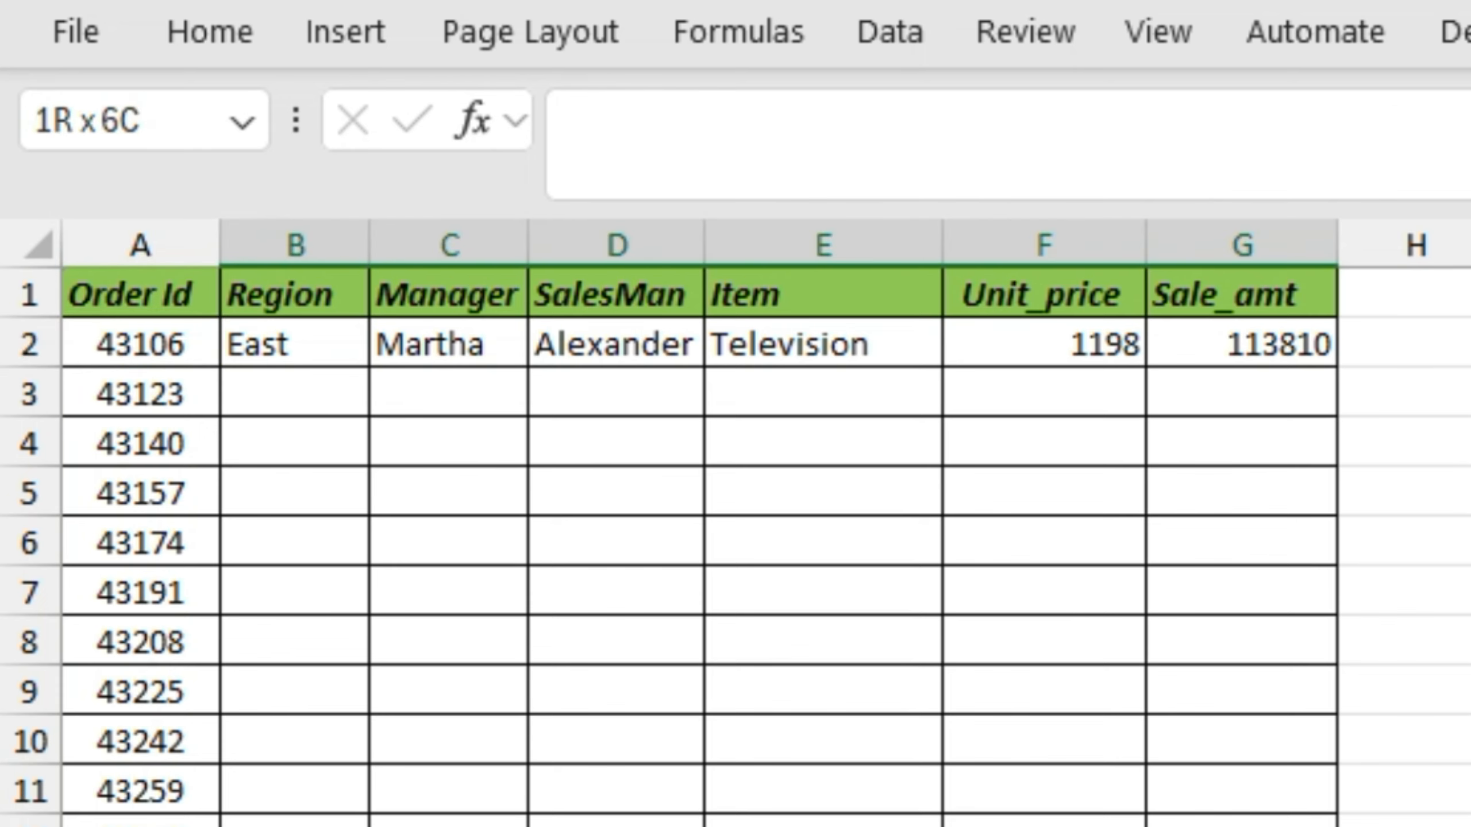
{"action": "key", "text": "shift+Left"}
{"action": "key", "text": "shift+Right"}
{"action": "key", "text": "ctrl+shift+Up"}
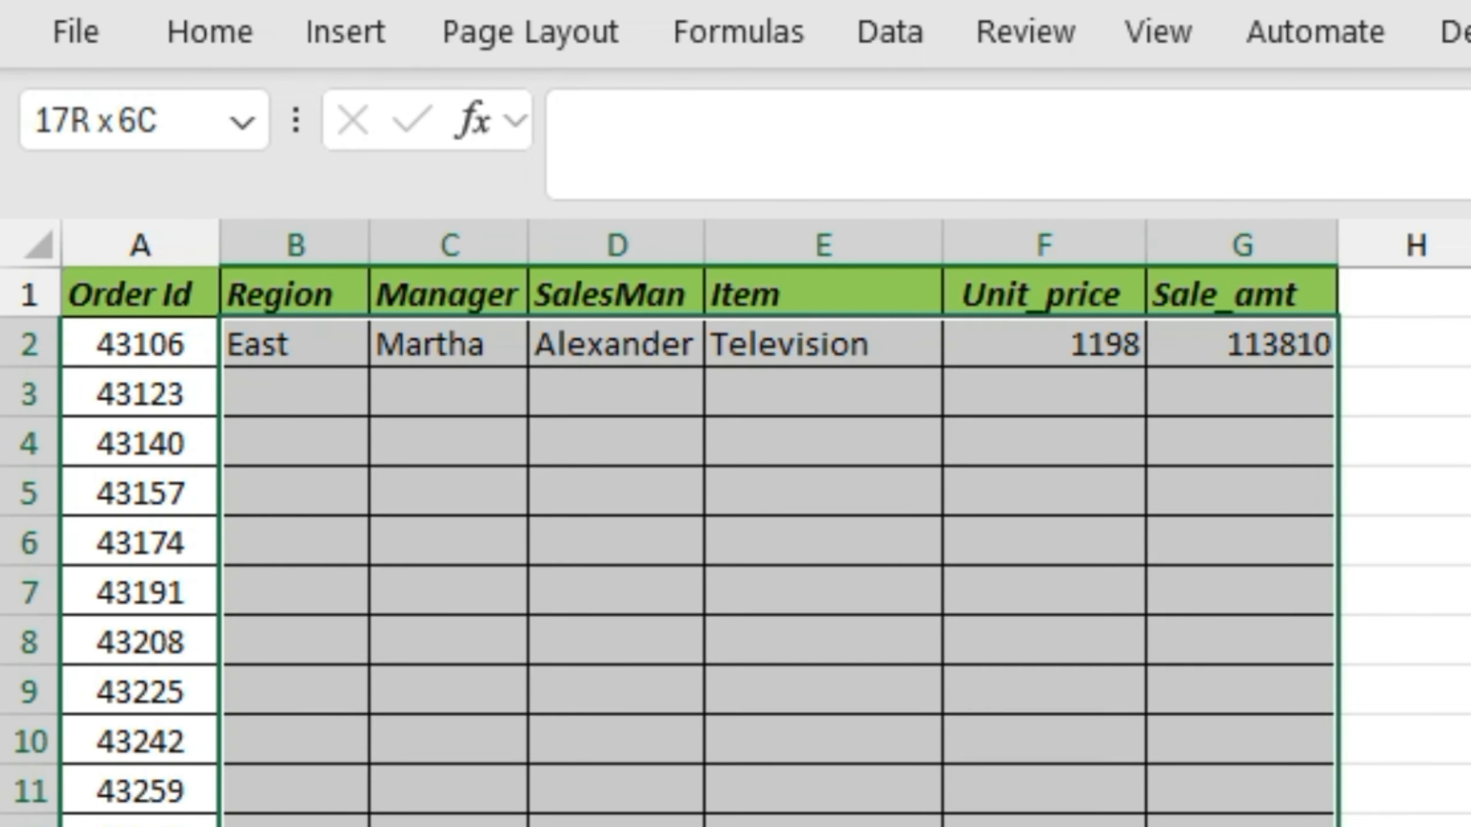
{"action": "key", "text": "ctrl+d"}
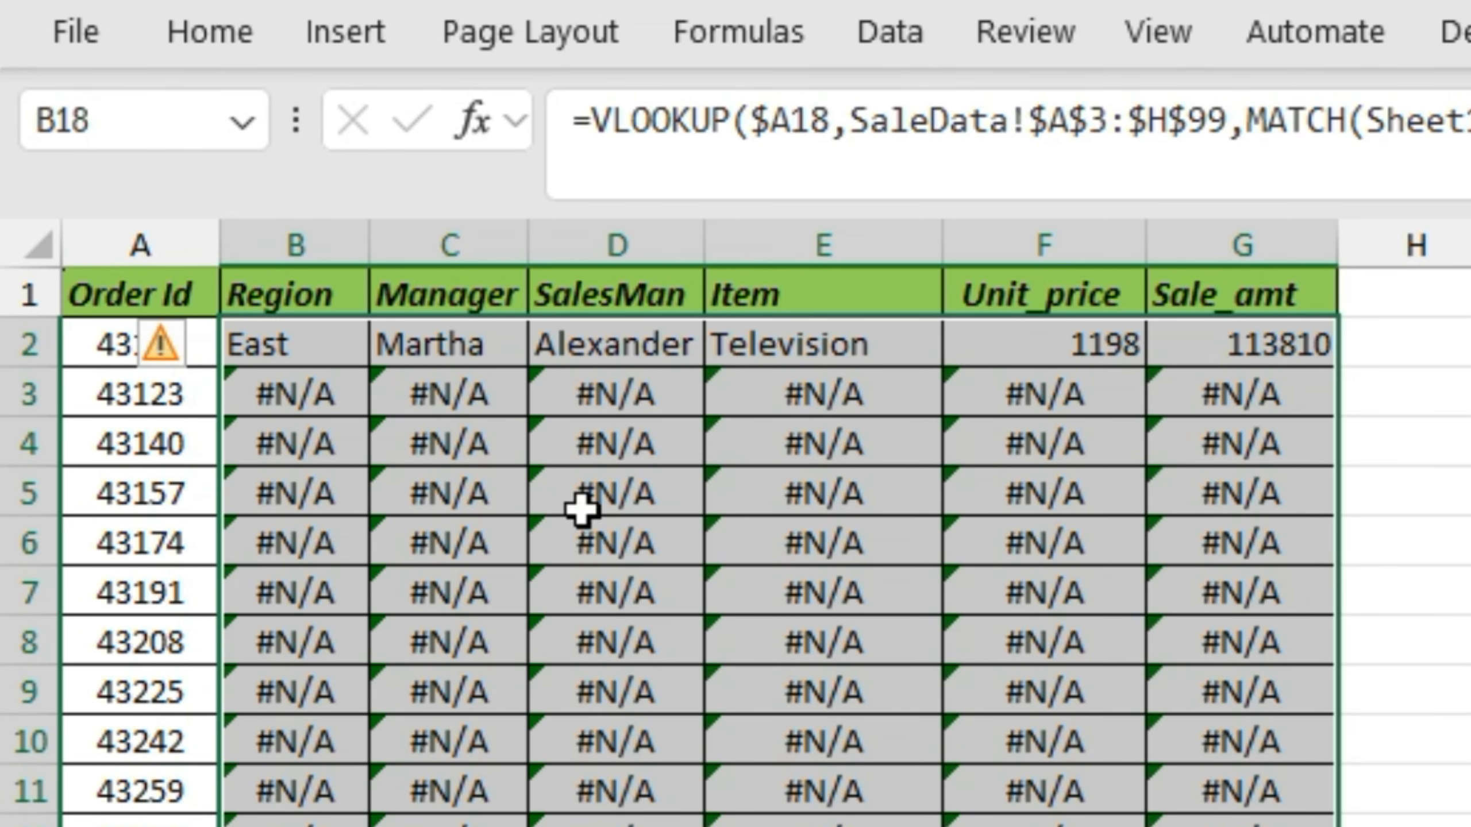
Compare the MATCH lookup value reference in the Region formulas of B2, B3 and B5.
{"action": "left_click", "coordinate": [475, 591]}
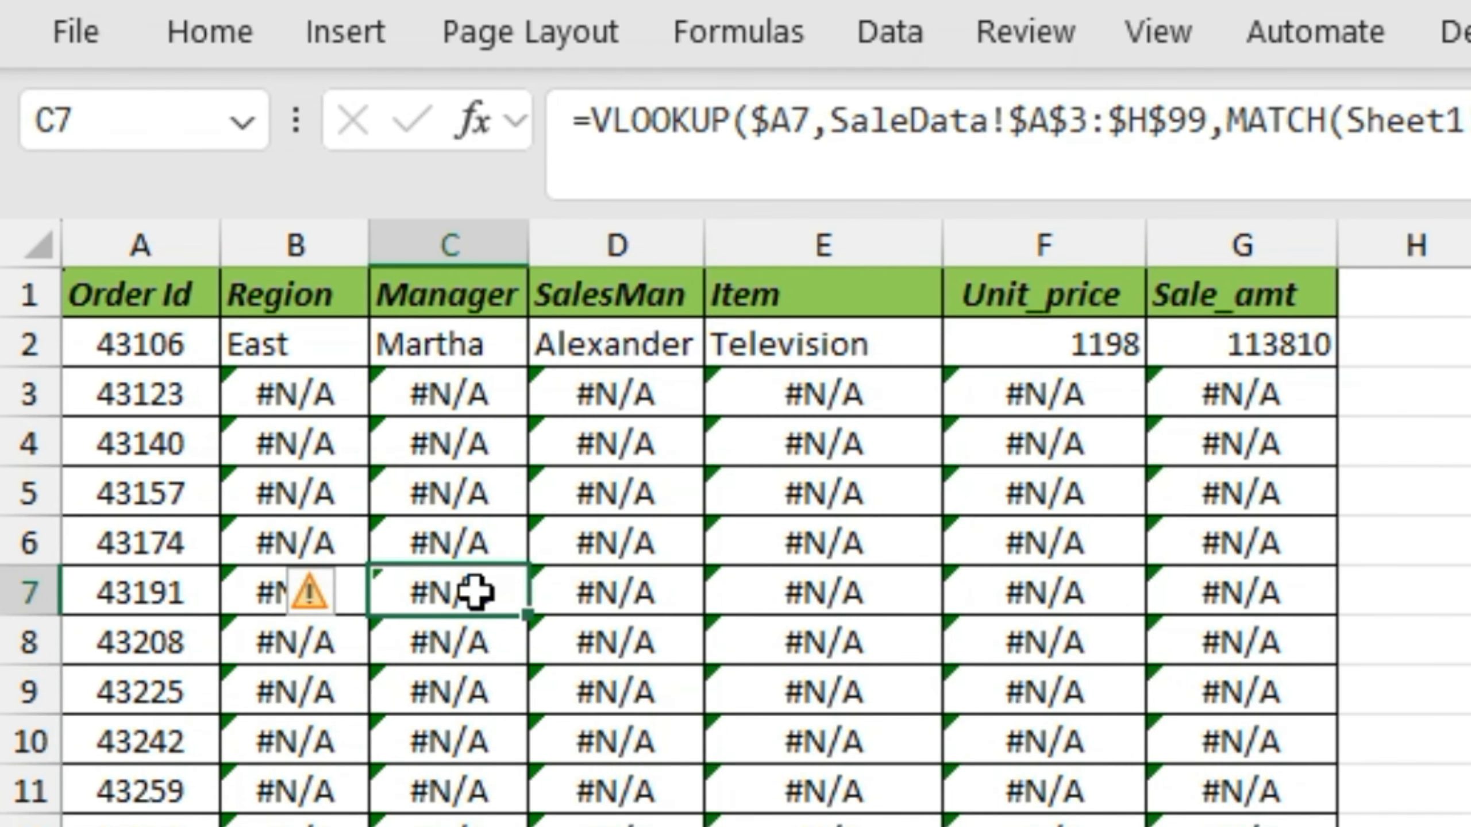
{"action": "key", "text": "ctrl+Home"}
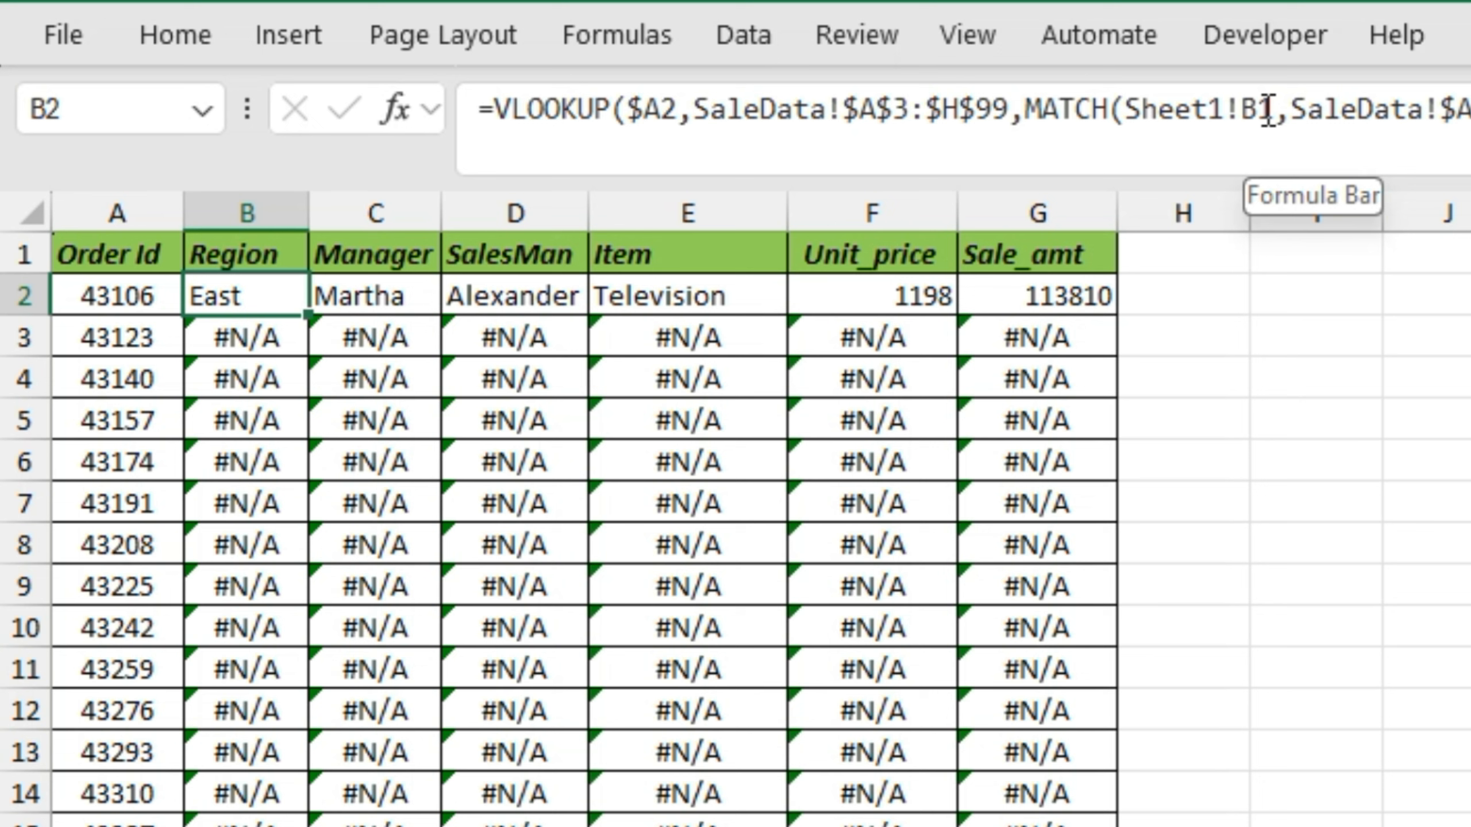
{"action": "key", "text": "Down"}
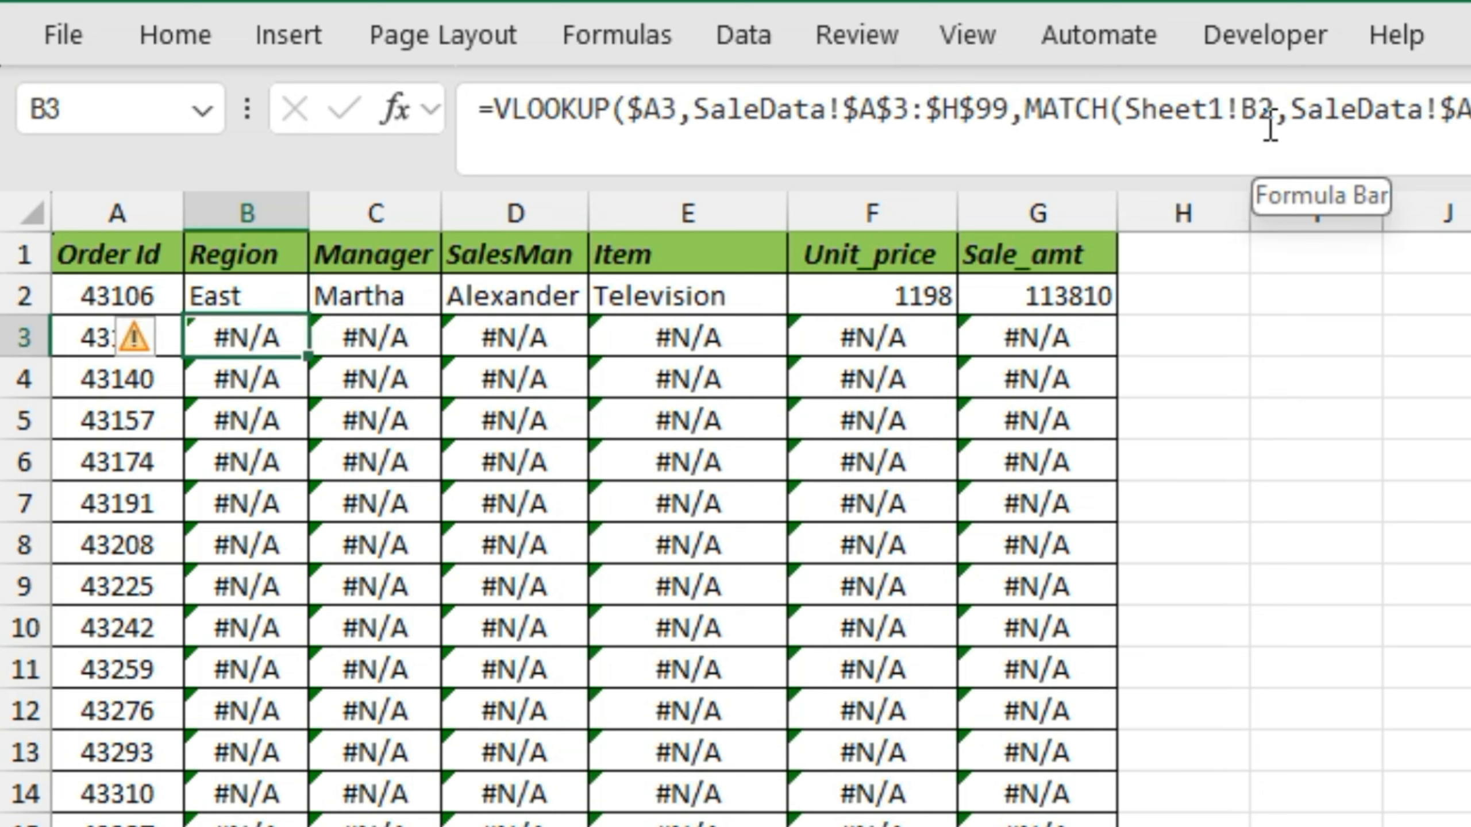
{"action": "key", "text": "F2"}
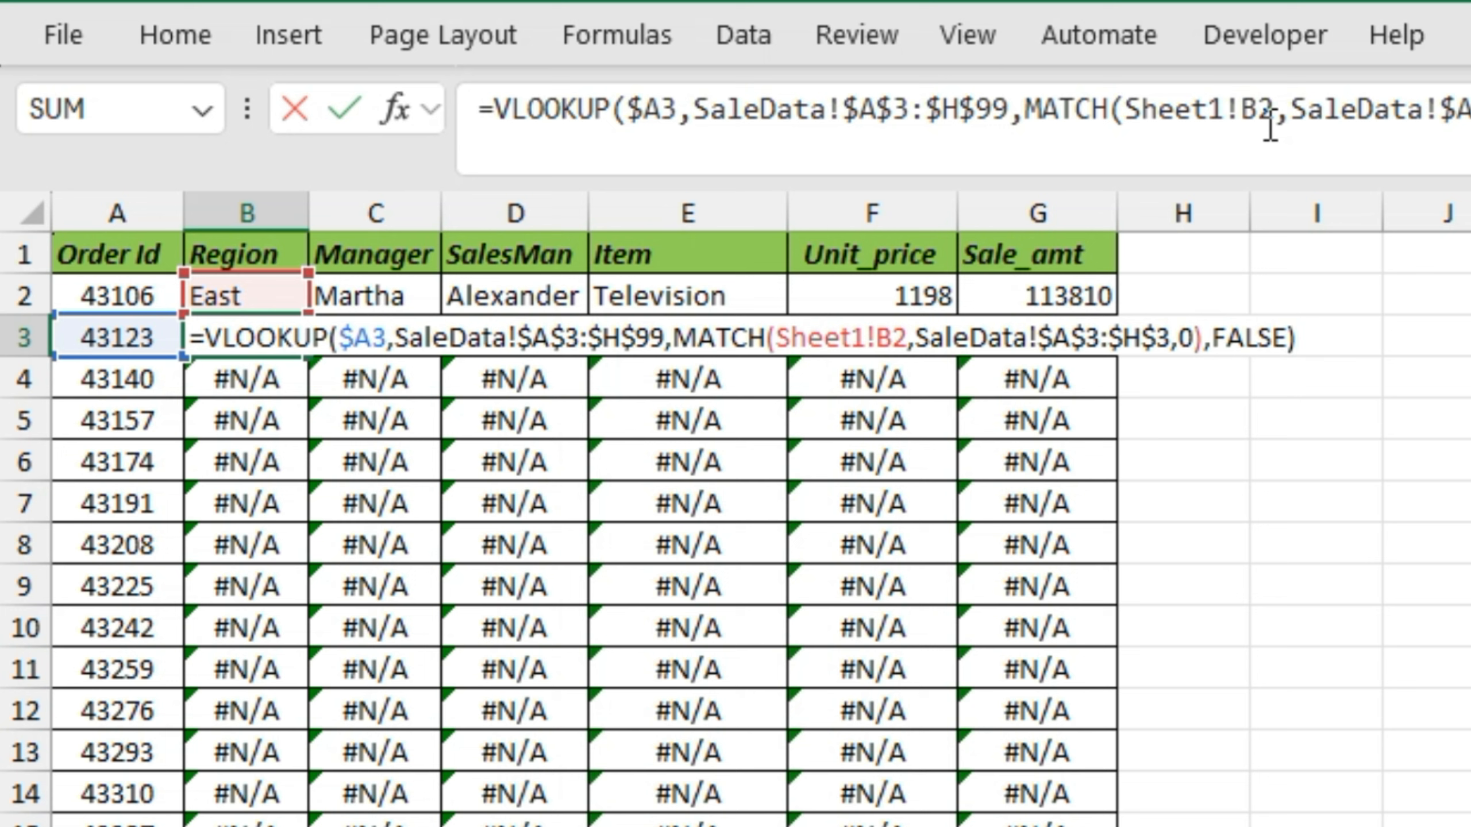
{"action": "key", "text": "Escape"}
{"action": "key", "text": "Up"}
{"action": "key", "text": "Up"}
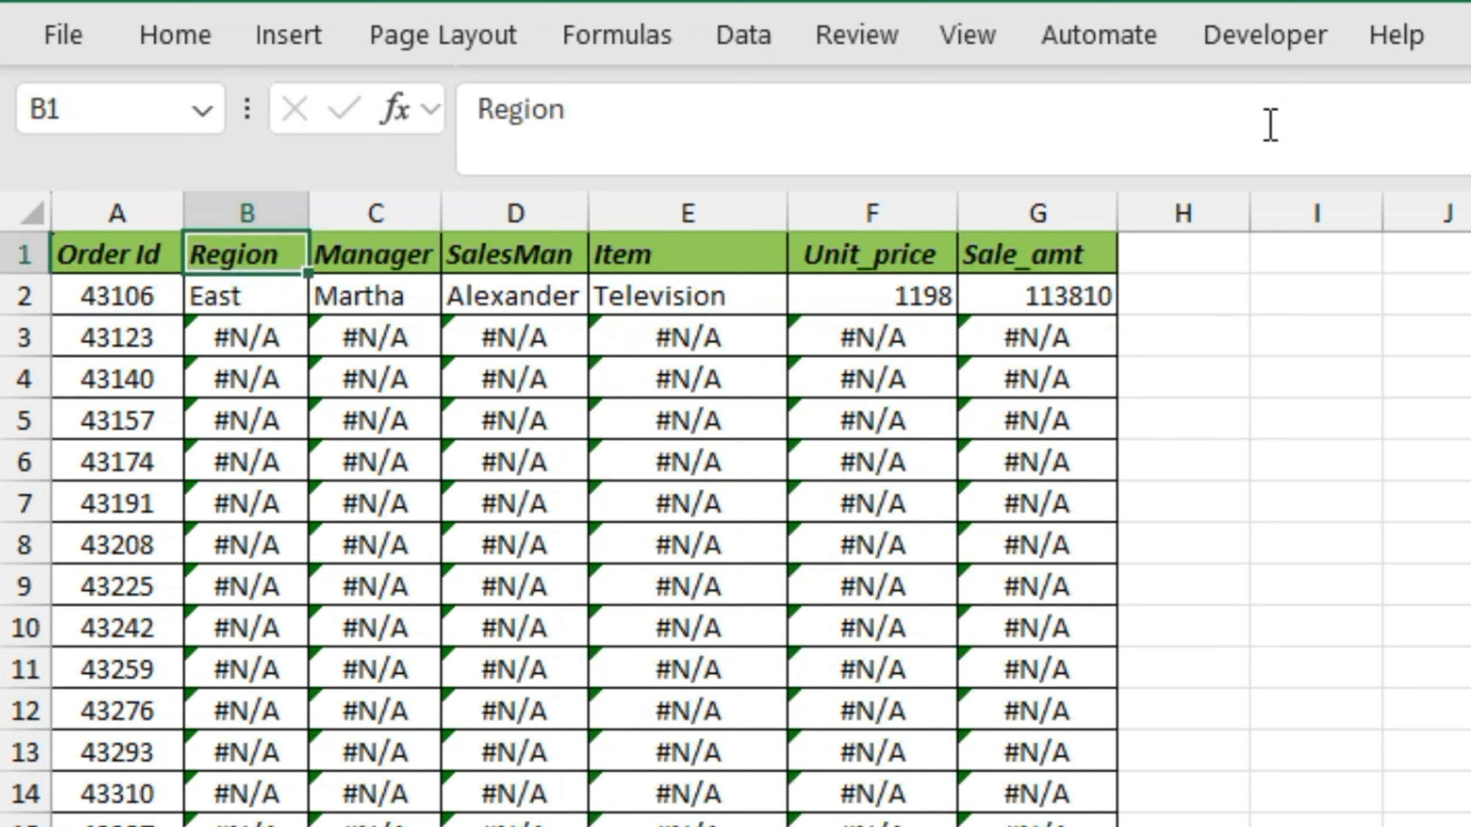
{"action": "key", "text": "Down"}
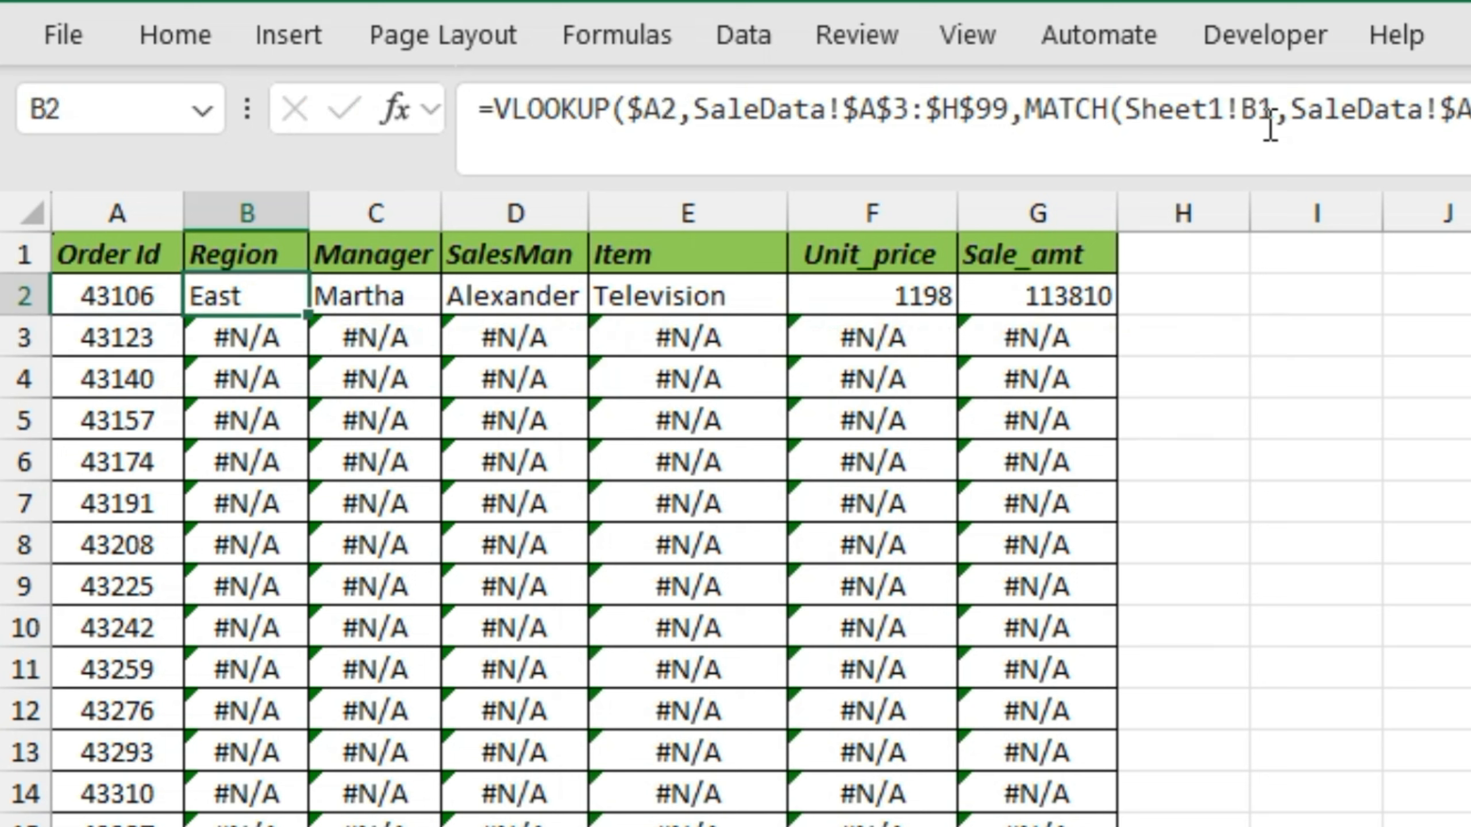
{"action": "key", "text": "Down"}
{"action": "key", "text": "Down"}
{"action": "key", "text": "Down"}
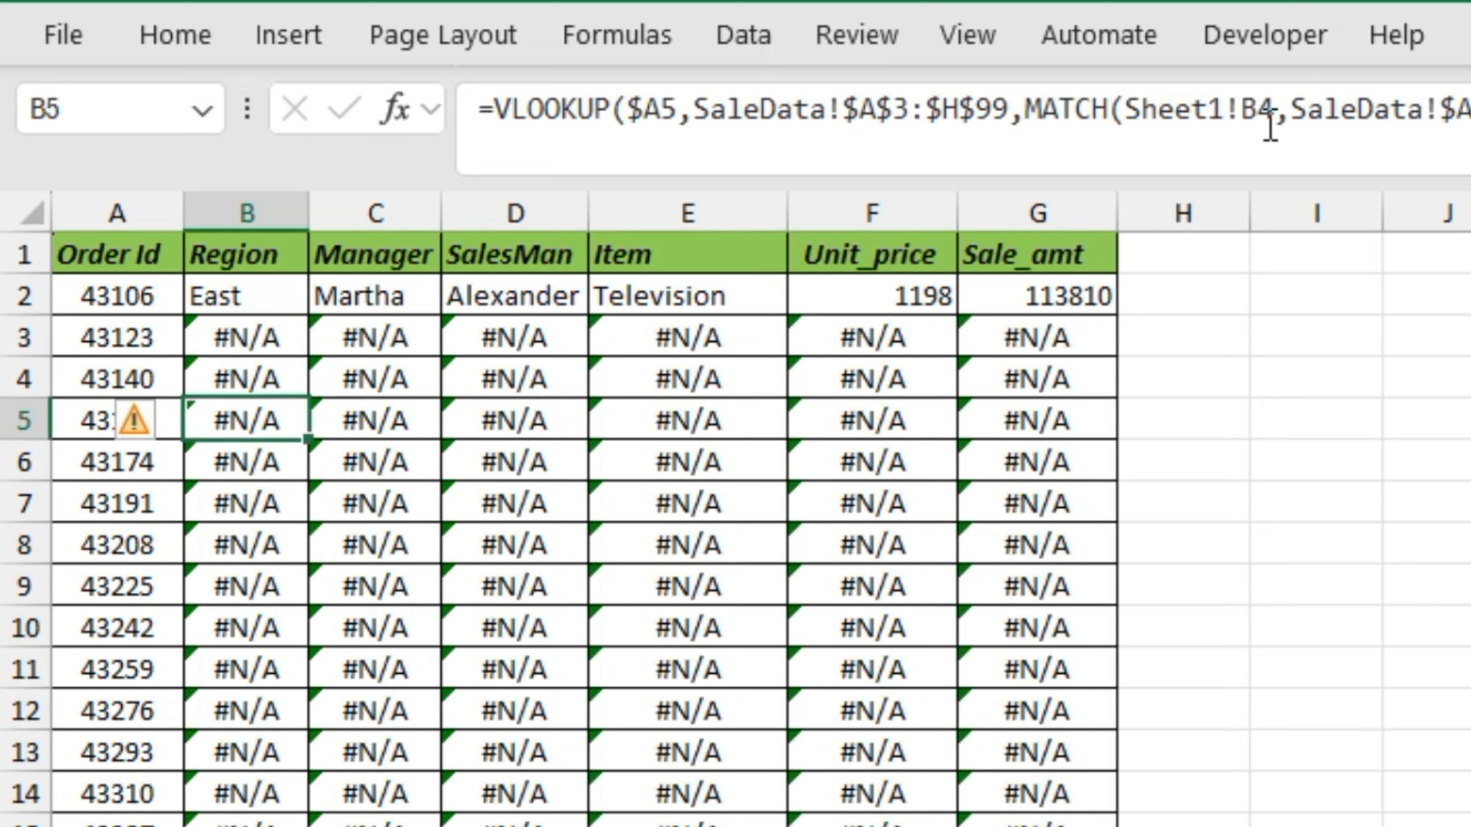
{"action": "key", "text": "Up"}
{"action": "key", "text": "Up"}
{"action": "key", "text": "Up"}
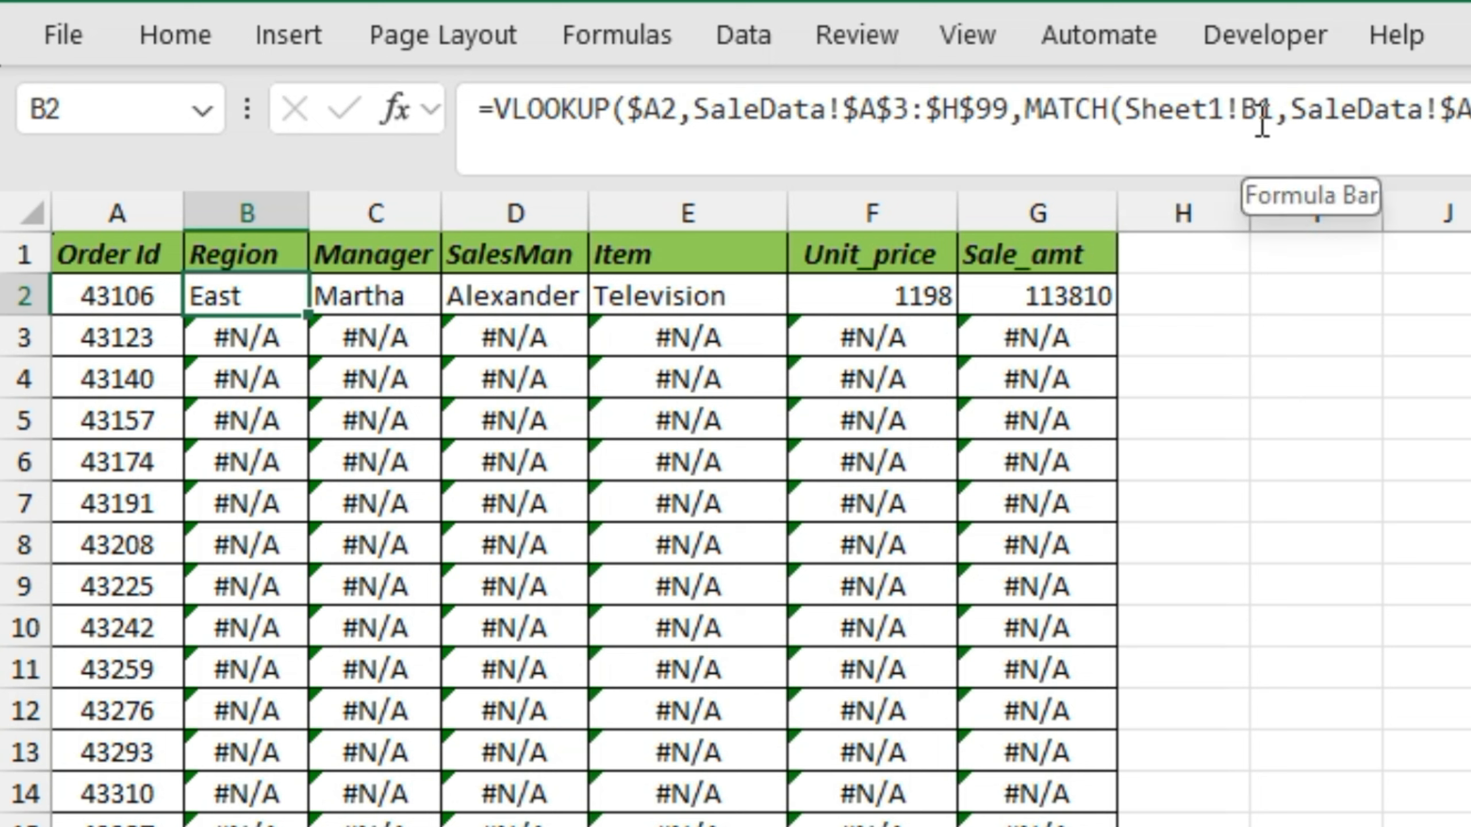
Lock the row of the MATCH lookup value in the B2 formula, changing the reference to Sheet1!B$1.
{"action": "left_click", "coordinate": [1278, 110]}
{"action": "key", "text": "shift+Left"}
{"action": "key", "text": "shift+Left"}
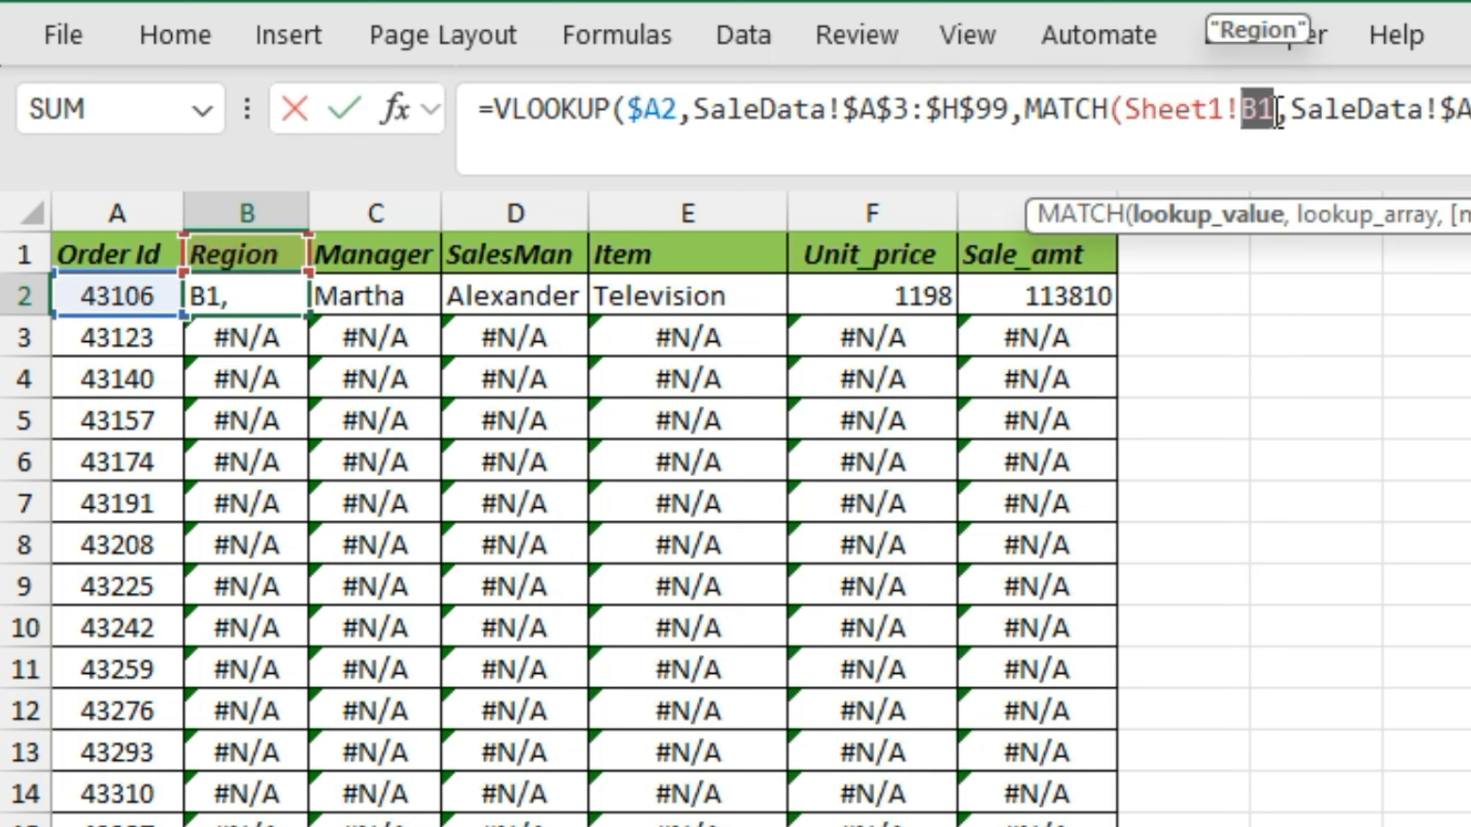
{"action": "key", "text": "F4"}
{"action": "key", "text": "F4"}
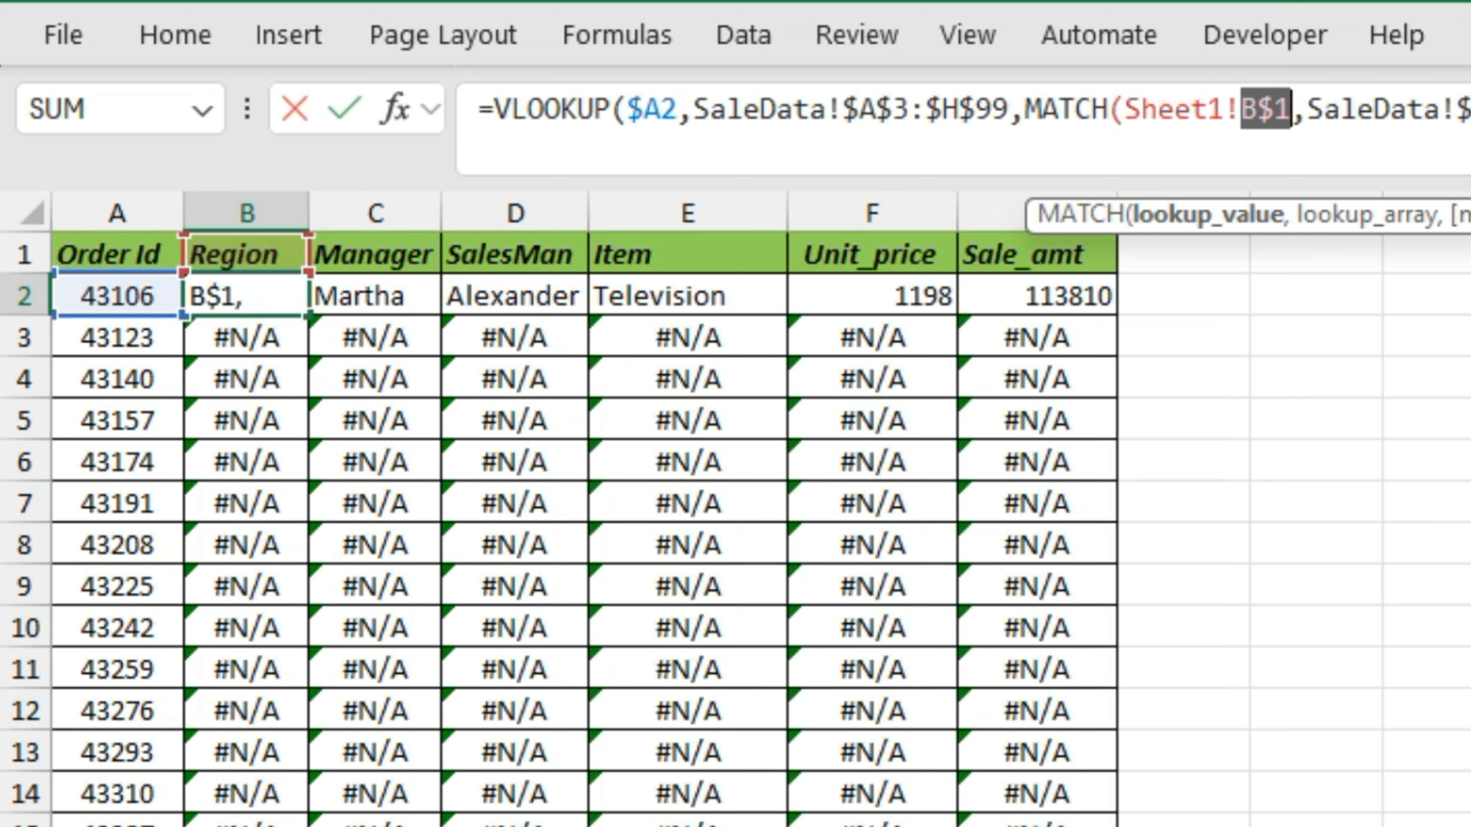
{"action": "key", "text": "ctrl+Return"}
Fill the corrected B2 formula across to column G and down through row 18.
{"action": "key", "text": "ctrl+shift+Right"}
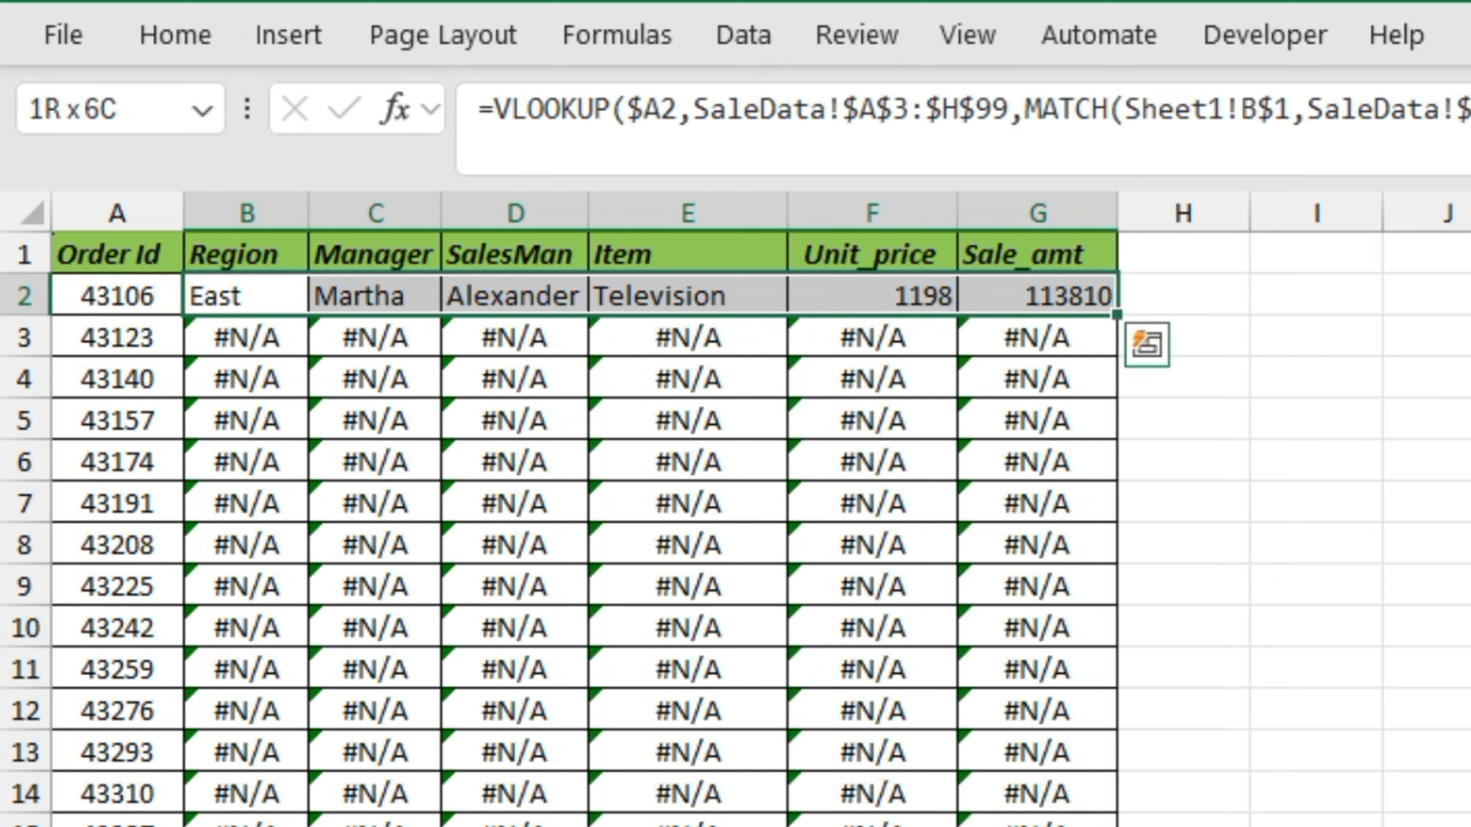
{"action": "key", "text": "ctrl+shift+Down"}
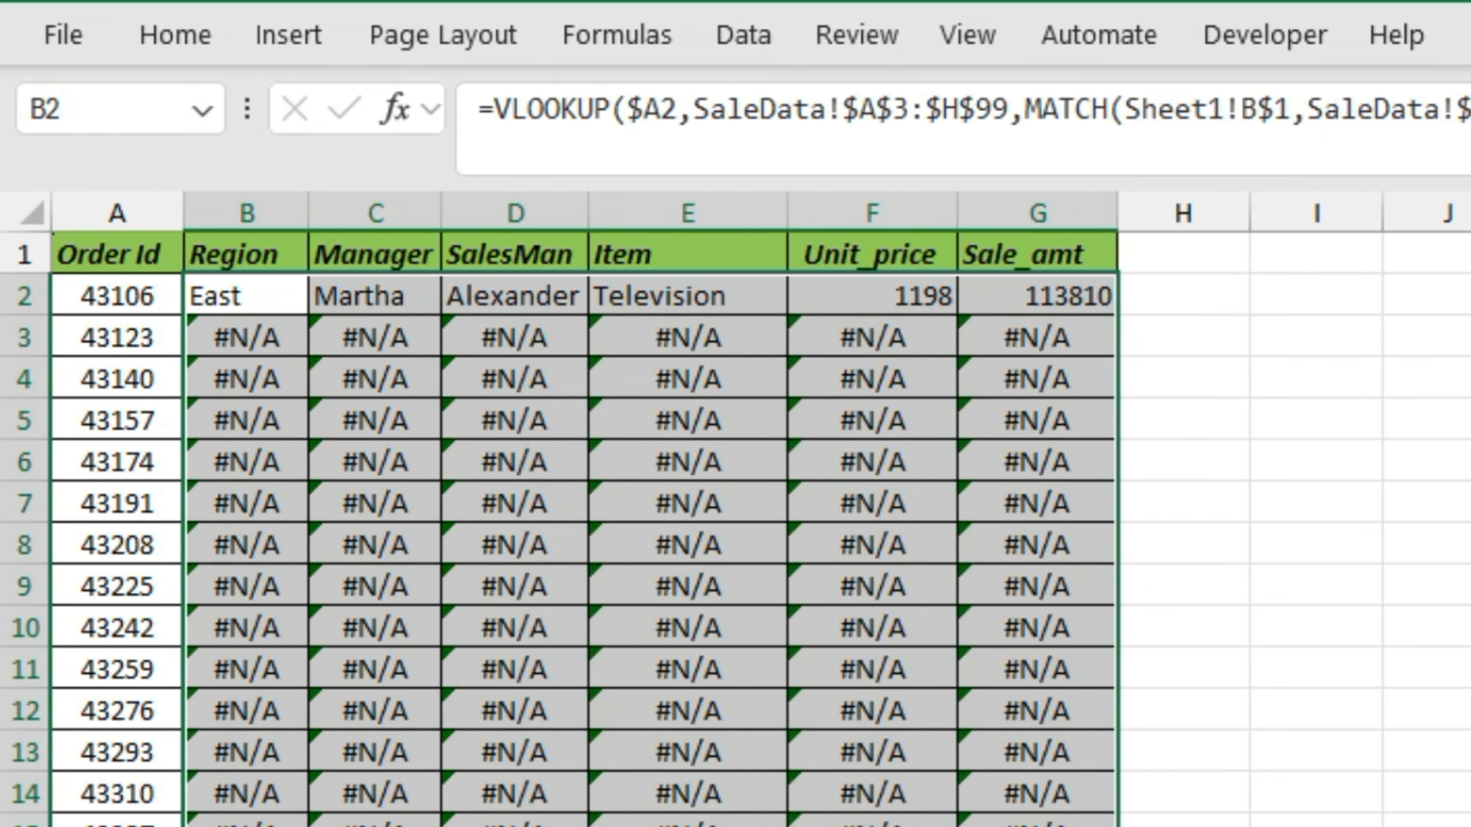
{"action": "key", "text": "ctrl+d"}
Review the filled order rows on Sheet1 against the SaleData records.
{"action": "key", "text": "Up"}
{"action": "key", "text": "Down"}
{"action": "key", "text": "Down"}
{"action": "key", "text": "Left"}
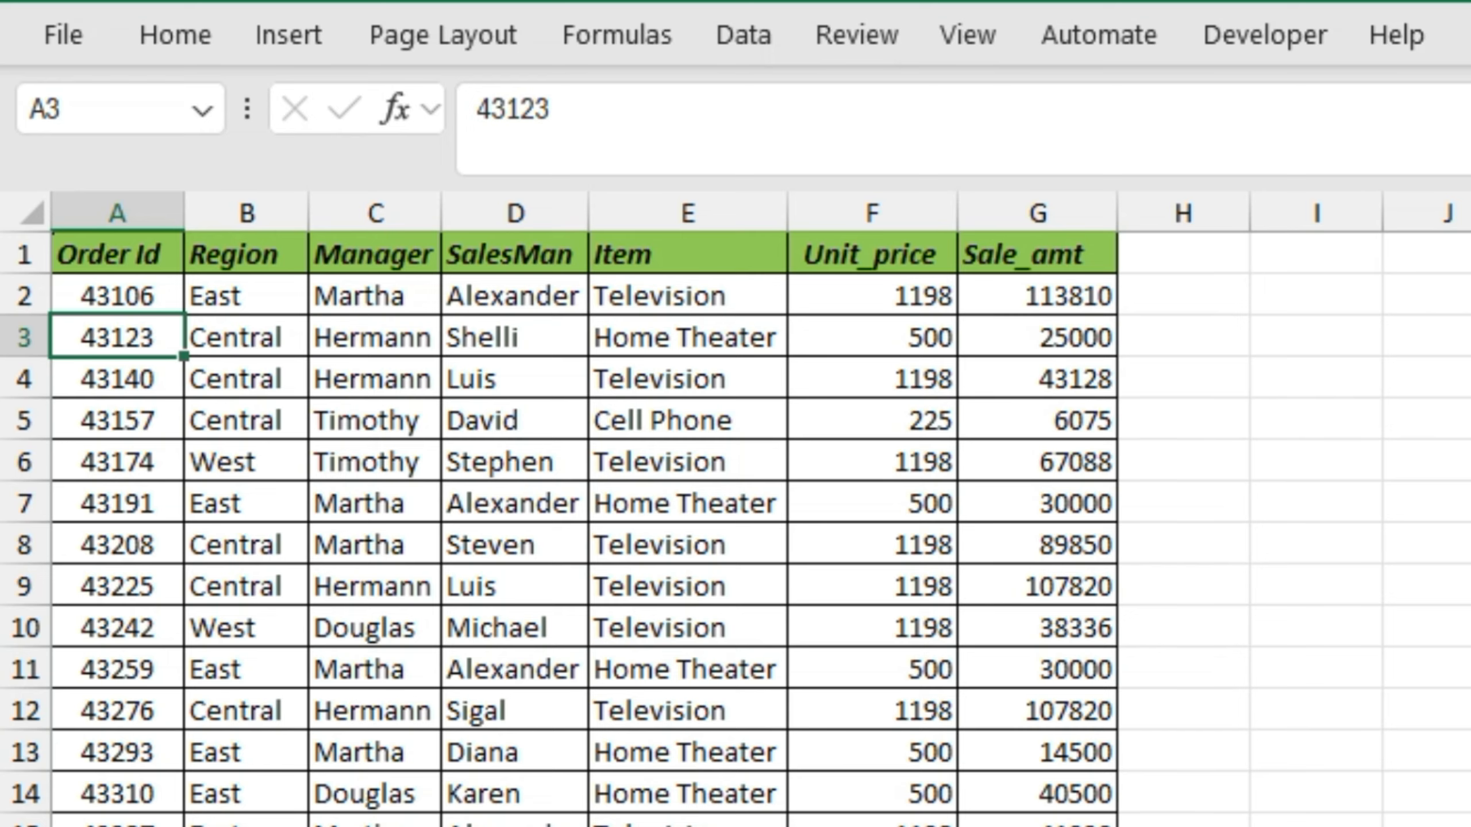
{"action": "key", "text": "ctrl+Page_Down"}
{"action": "key", "text": "ctrl+Page_Up"}
{"action": "left_click", "coordinate": [270, 506]}
{"action": "key", "text": "ctrl+Up"}
{"action": "key", "text": "Down"}
{"action": "key", "text": "Down"}
{"action": "key", "text": "Up"}
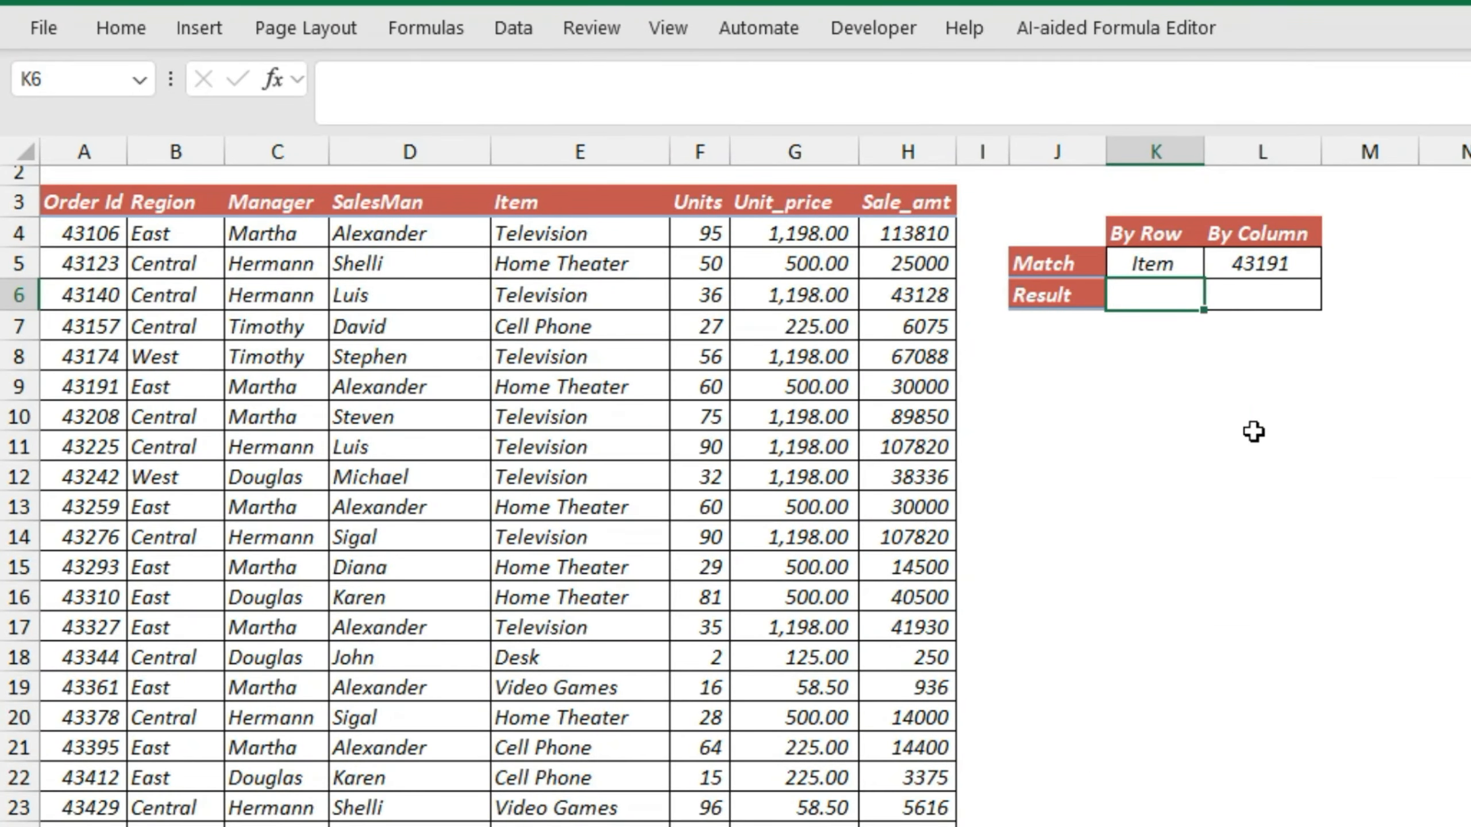
Enter =MATCH(K5,A3:H3,0) in K6 to find the Item header's position by row.
{"action": "type", "text": "="}
{"action": "key", "text": "Escape"}
{"action": "type", "text": "=mat"}
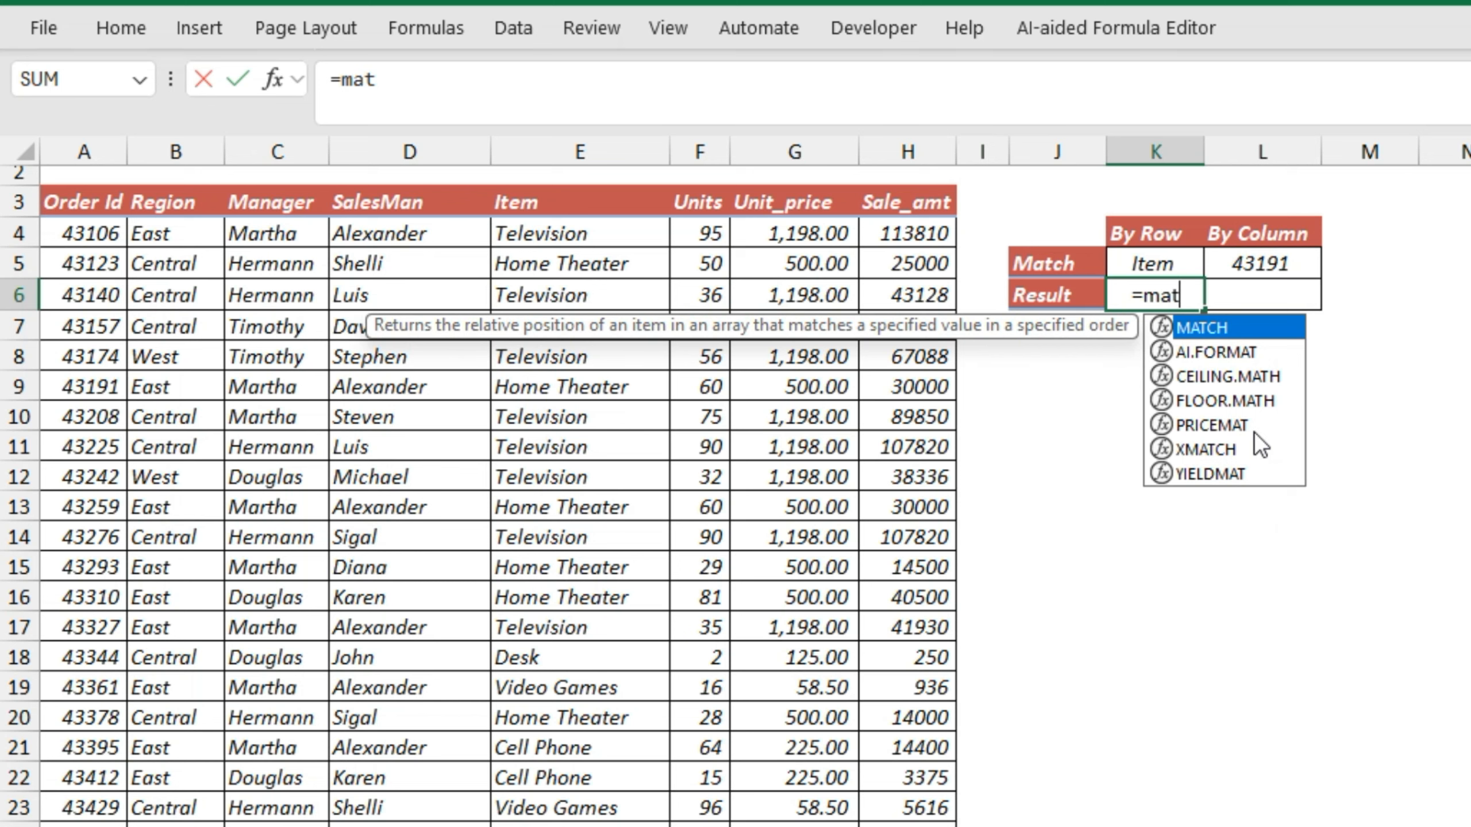
{"action": "key", "text": "Tab"}
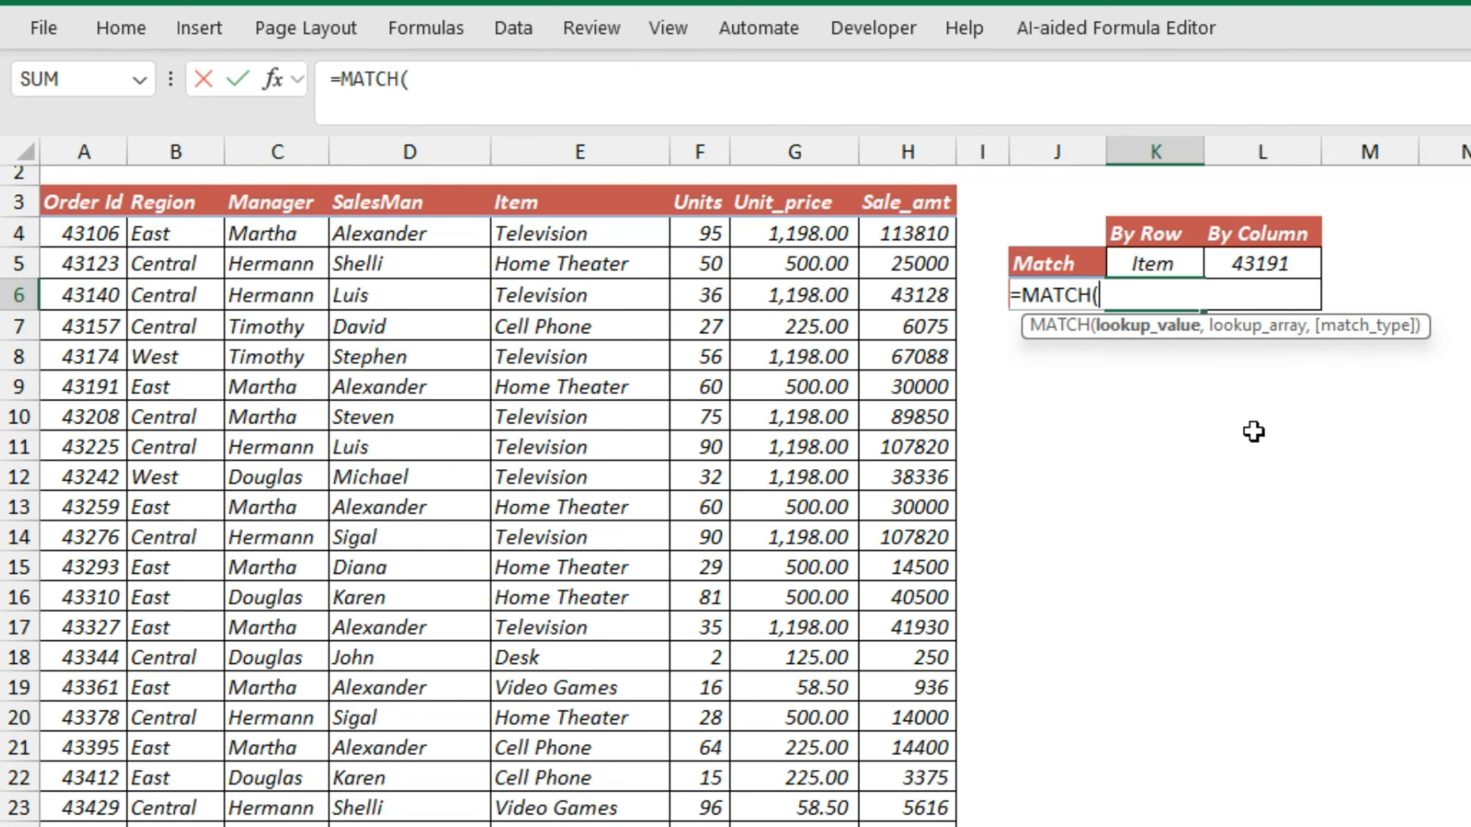
{"action": "key", "text": "Up"}
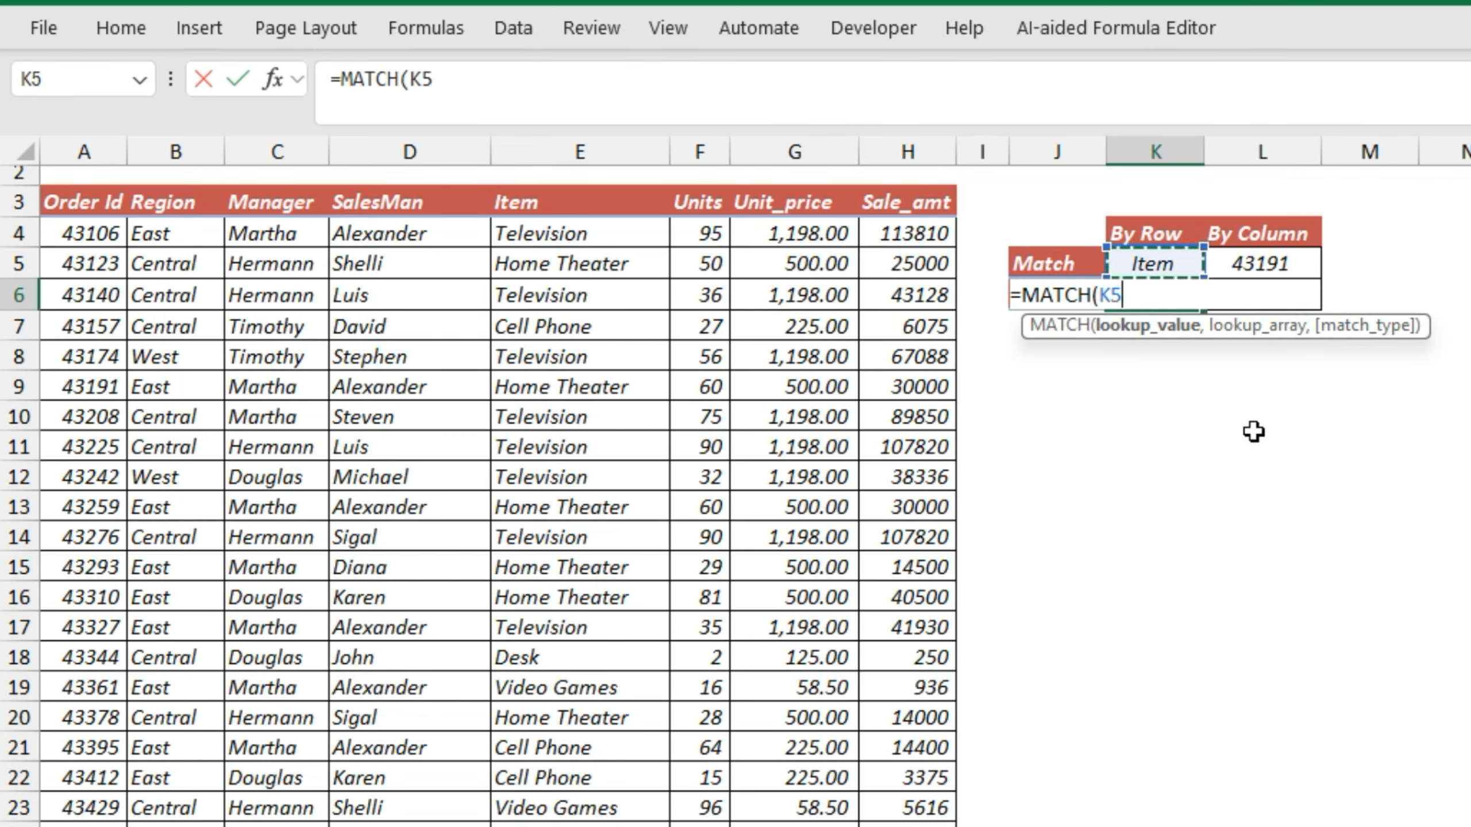
{"action": "type", "text": ","}
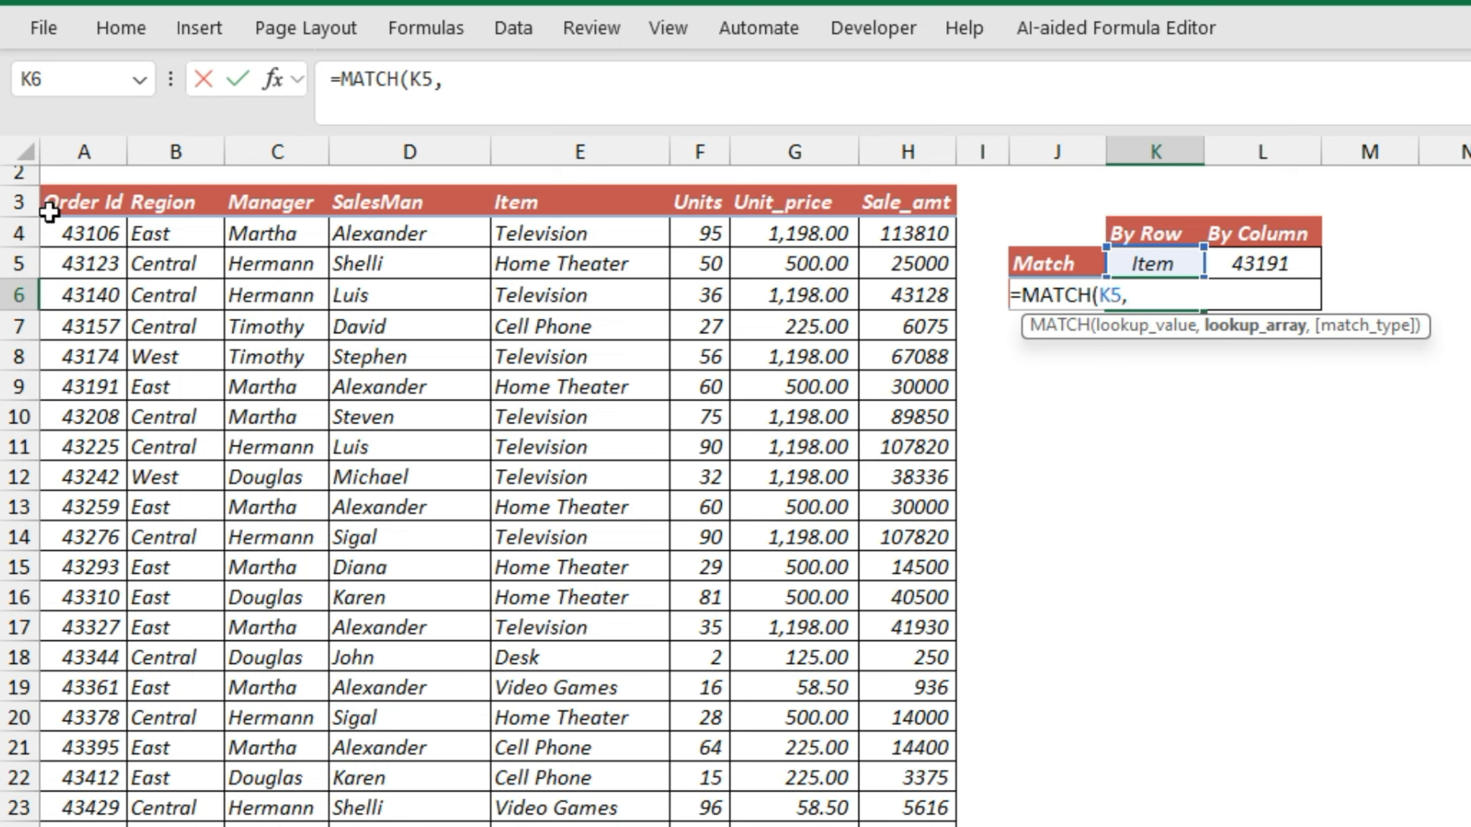
{"action": "left_click", "coordinate": [97, 207]}
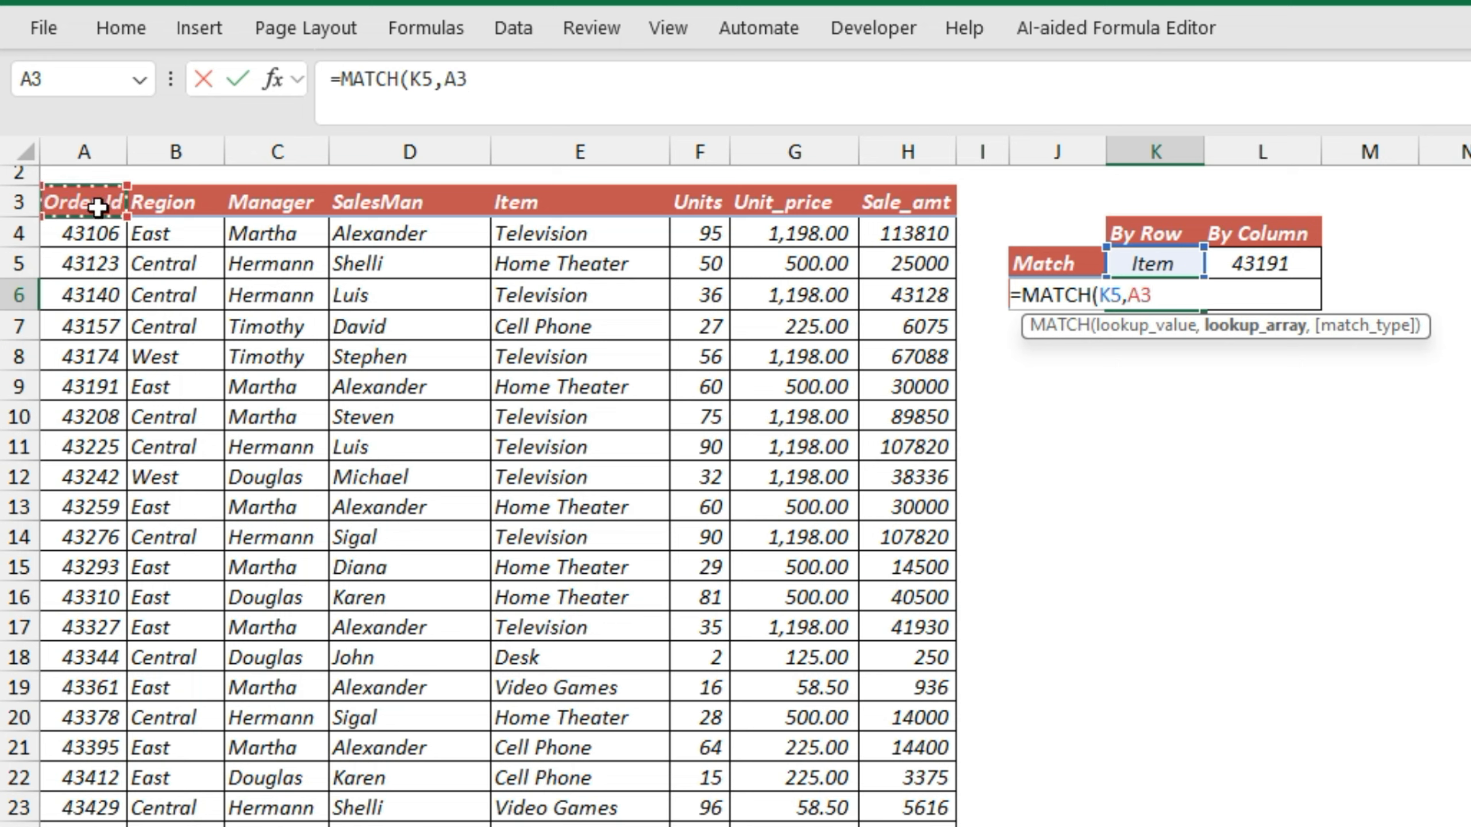
{"action": "key", "text": "ctrl+shift+Right"}
{"action": "type", "text": ","}
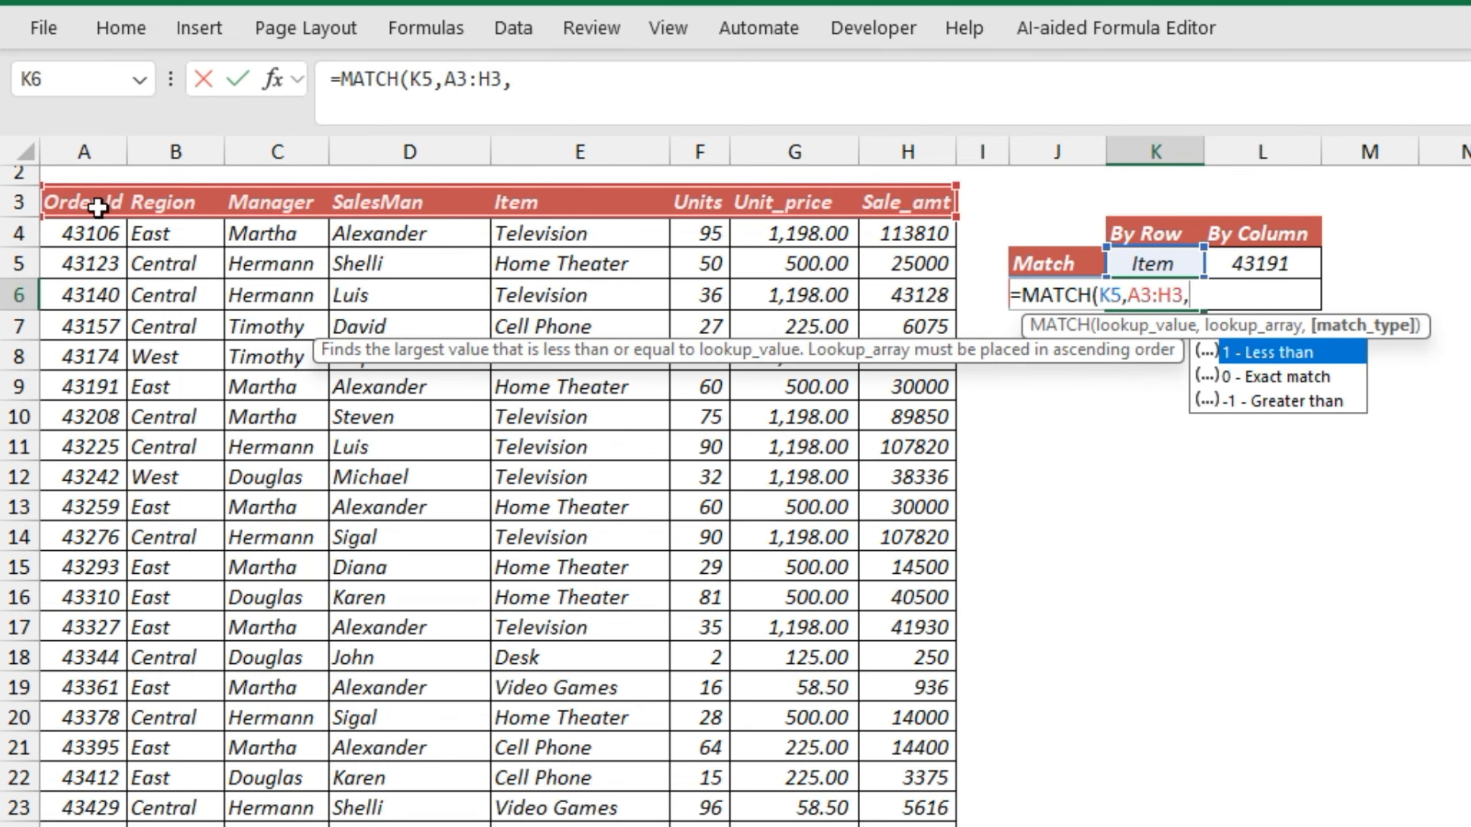
{"action": "type", "text": "0)"}
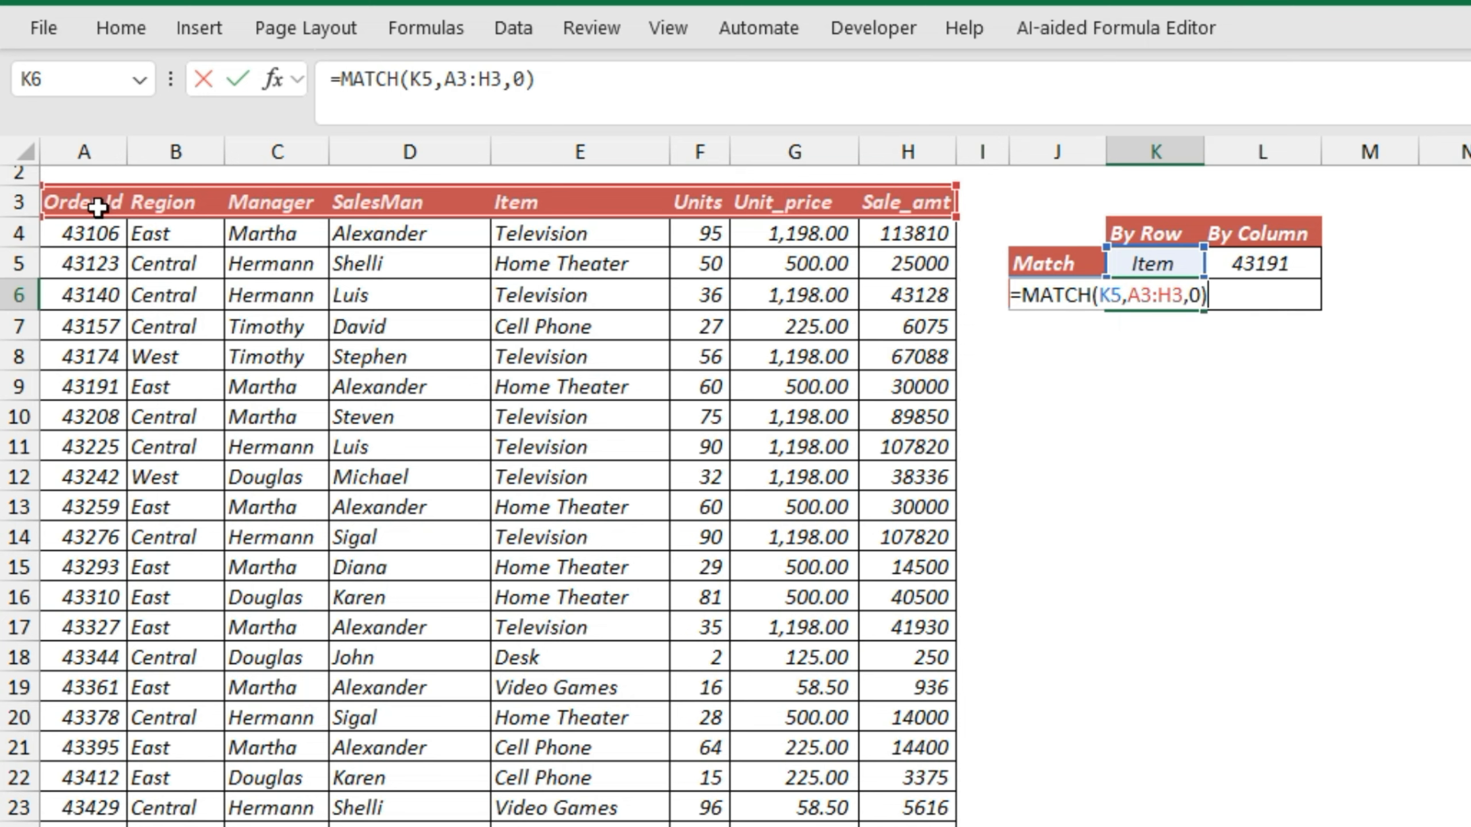
{"action": "key", "text": "ctrl+Return"}
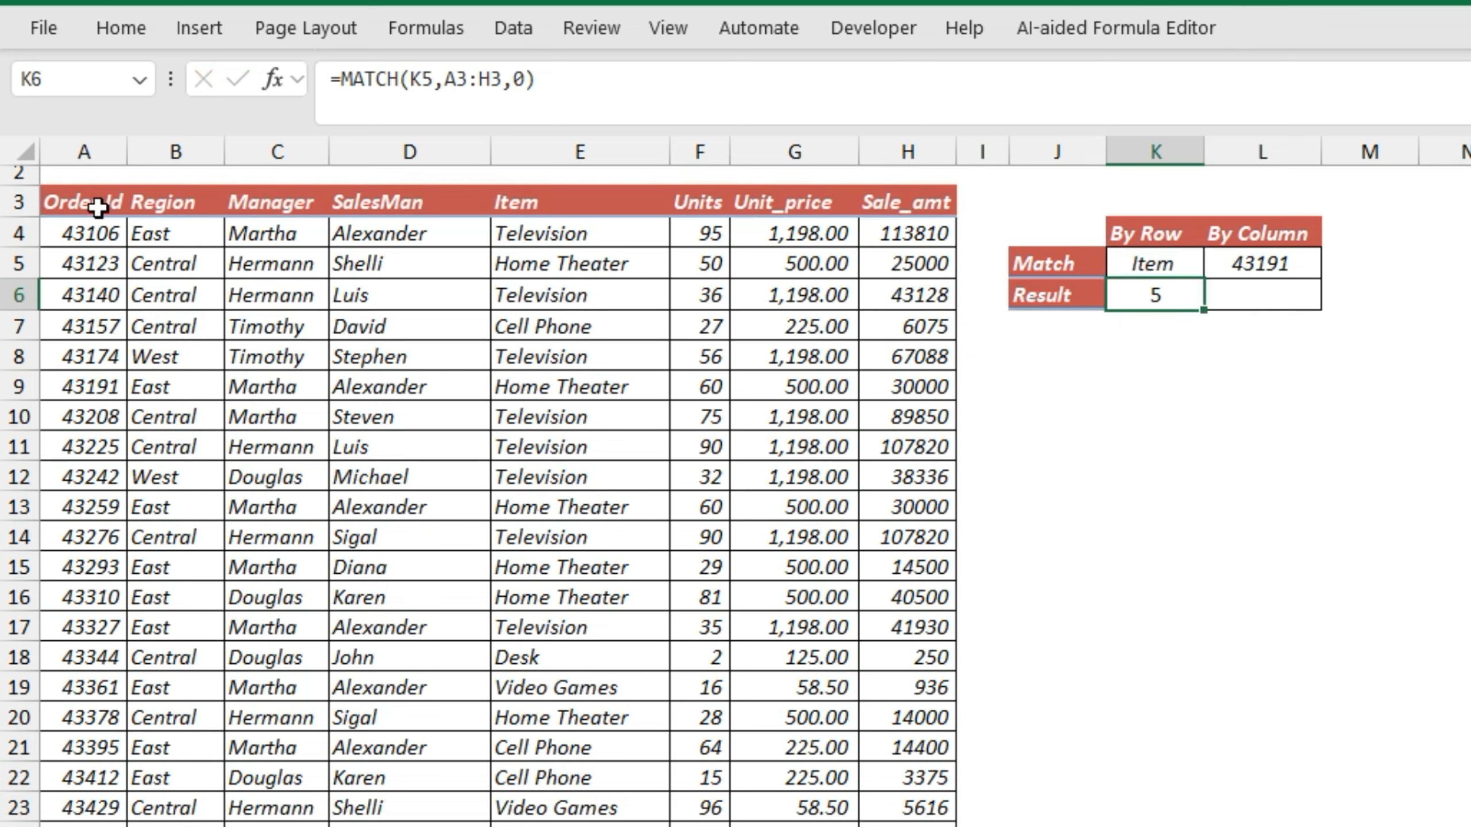
Count the header cells and columns from Order Id through Item to check the MATCH result in K6.
{"action": "left_click", "coordinate": [74, 204]}
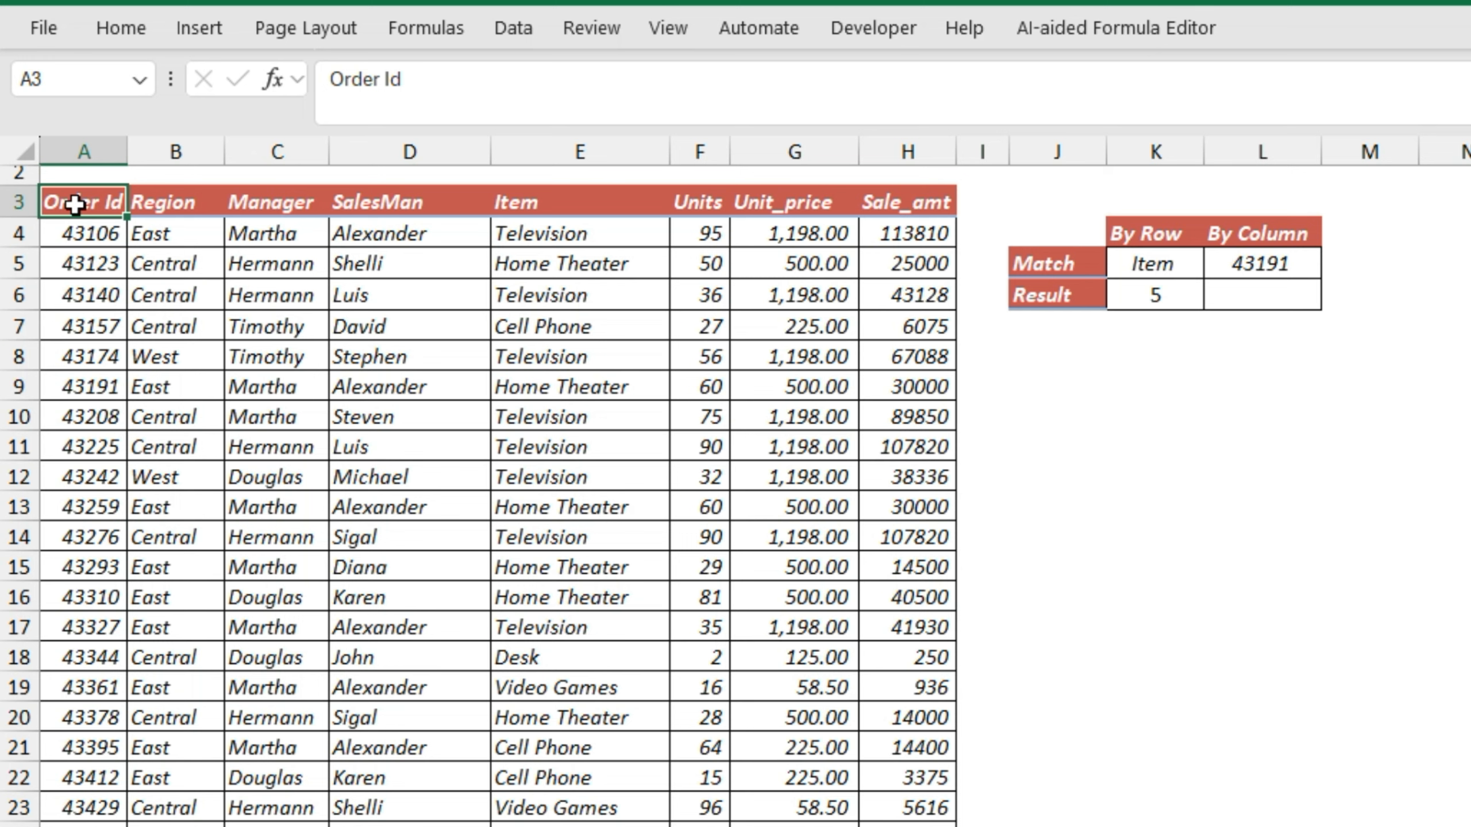
{"action": "key", "text": "Right"}
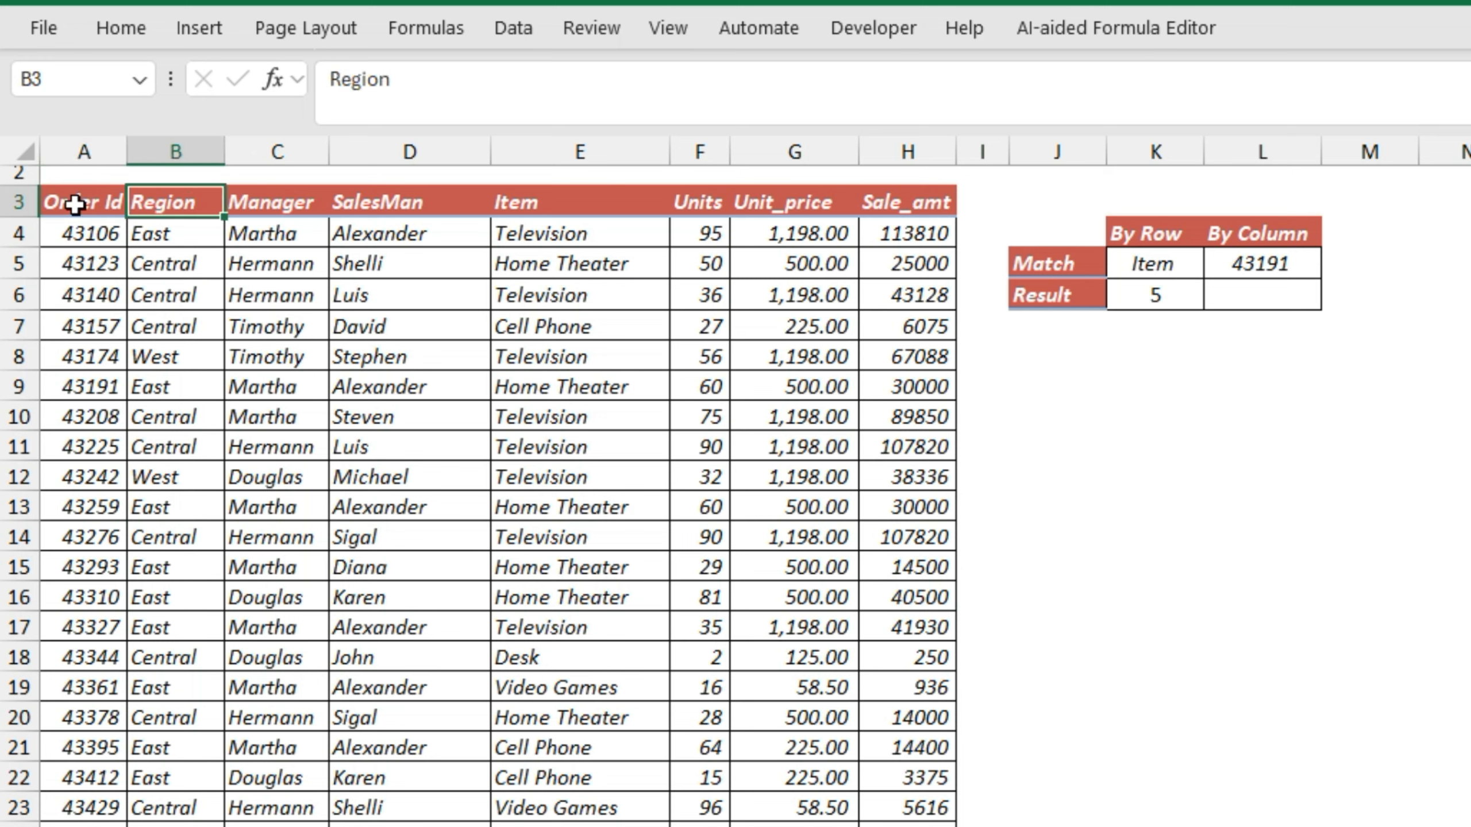
{"action": "key", "text": "Right"}
{"action": "key", "text": "Right"}
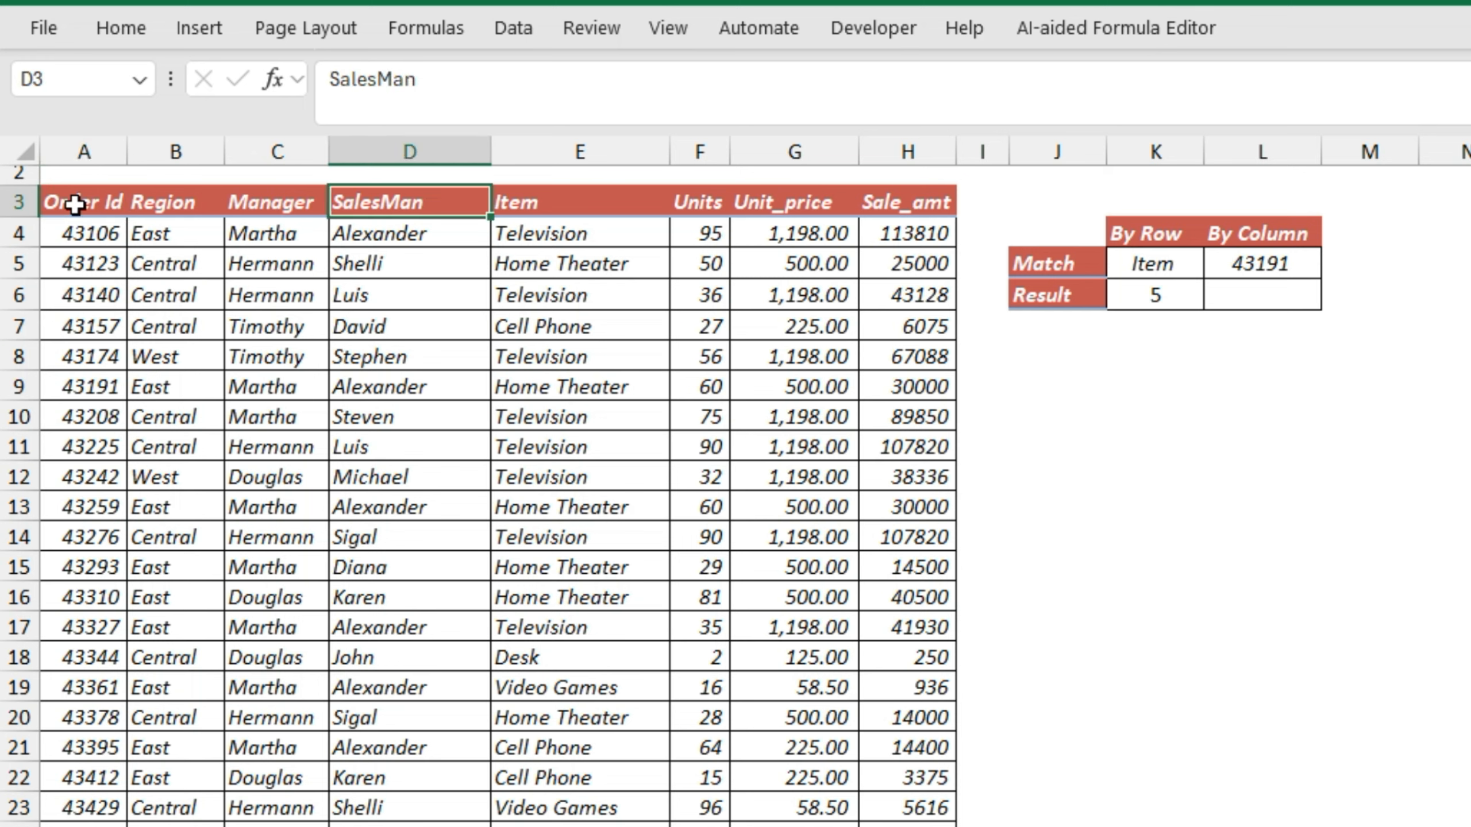
{"action": "key", "text": "Right"}
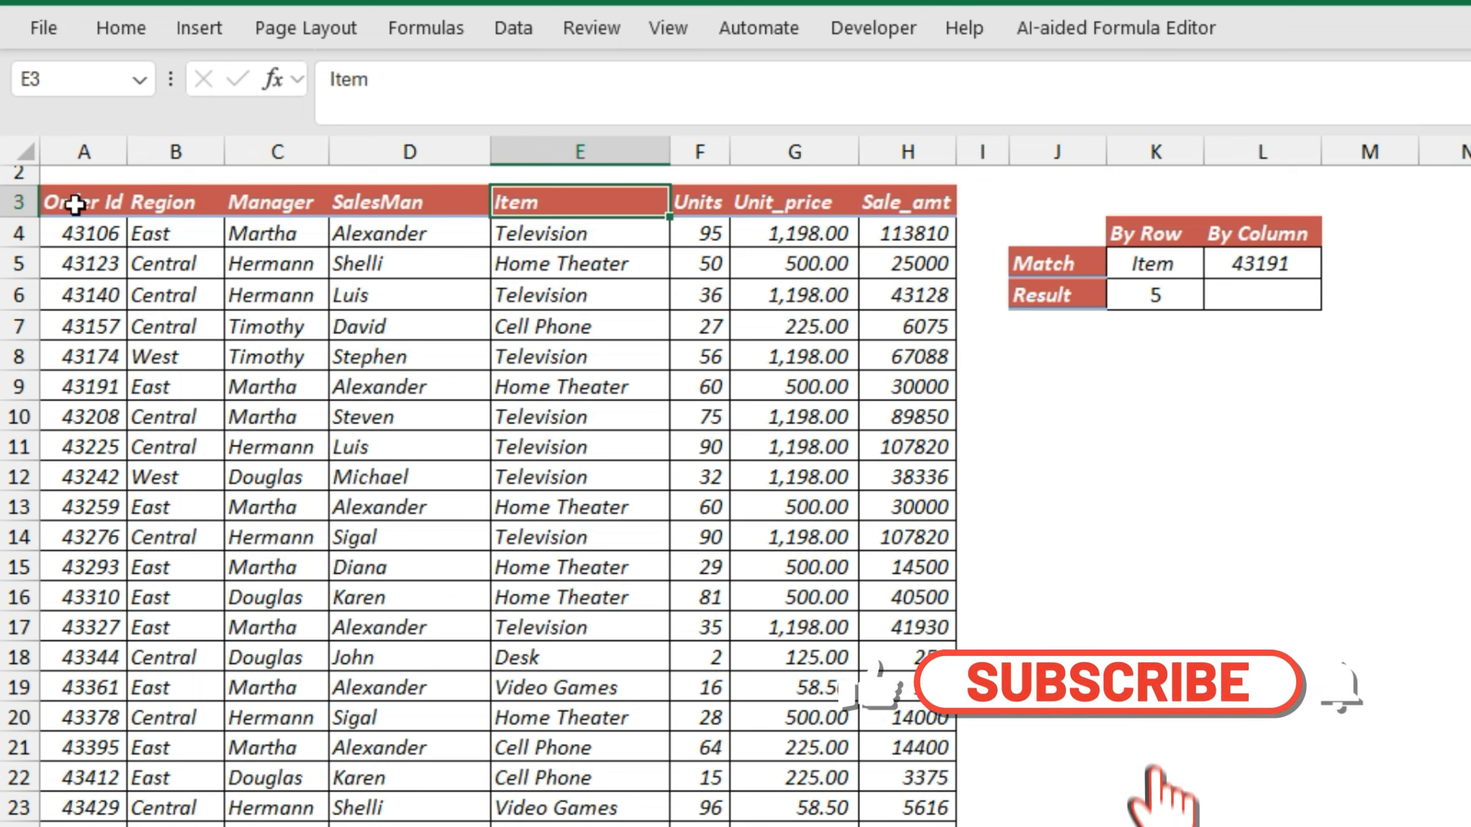
{"action": "left_click", "coordinate": [84, 152]}
{"action": "left_click", "coordinate": [174, 152]}
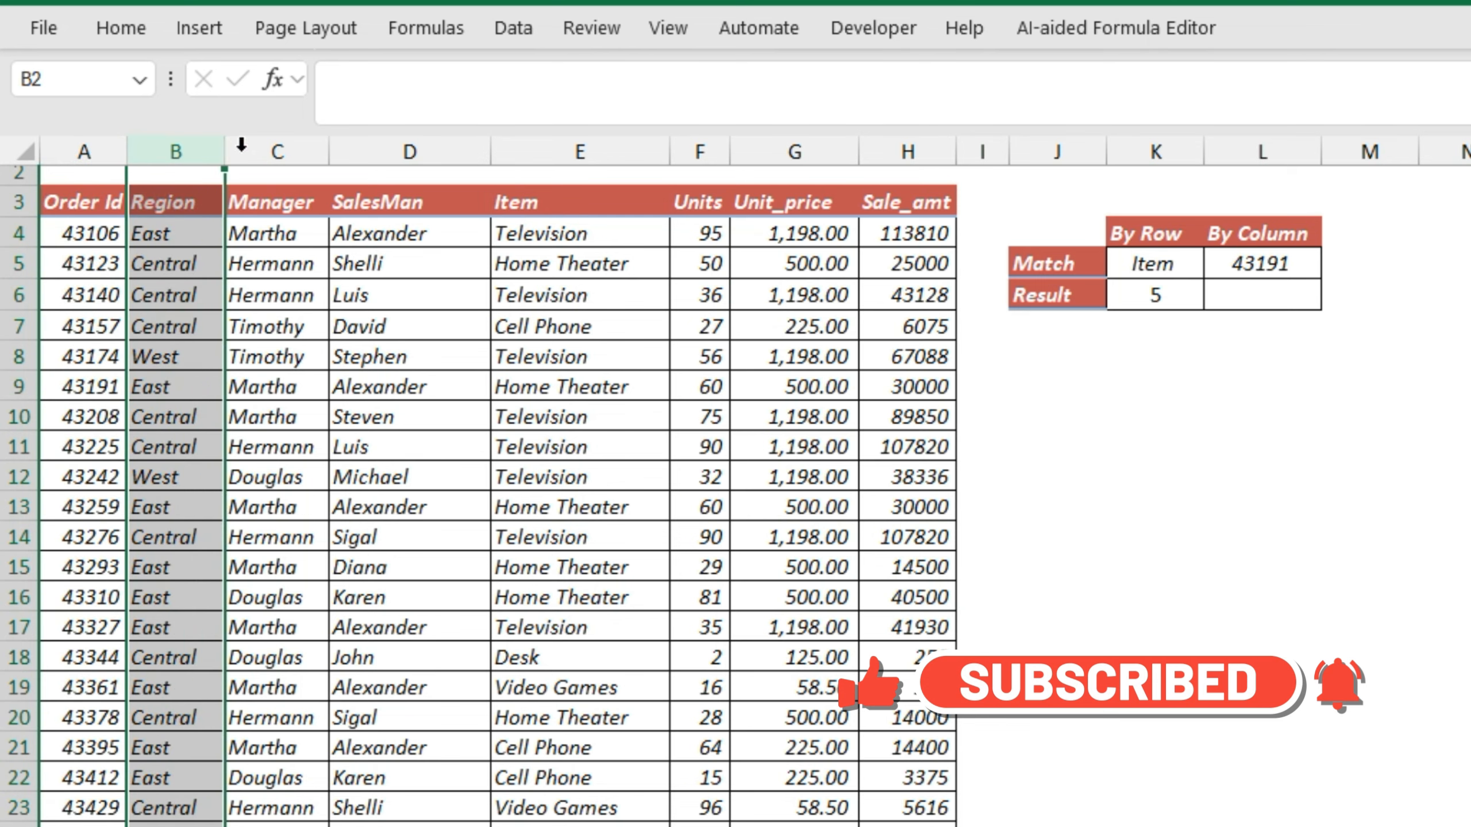
{"action": "left_click", "coordinate": [256, 149]}
{"action": "left_click", "coordinate": [411, 148]}
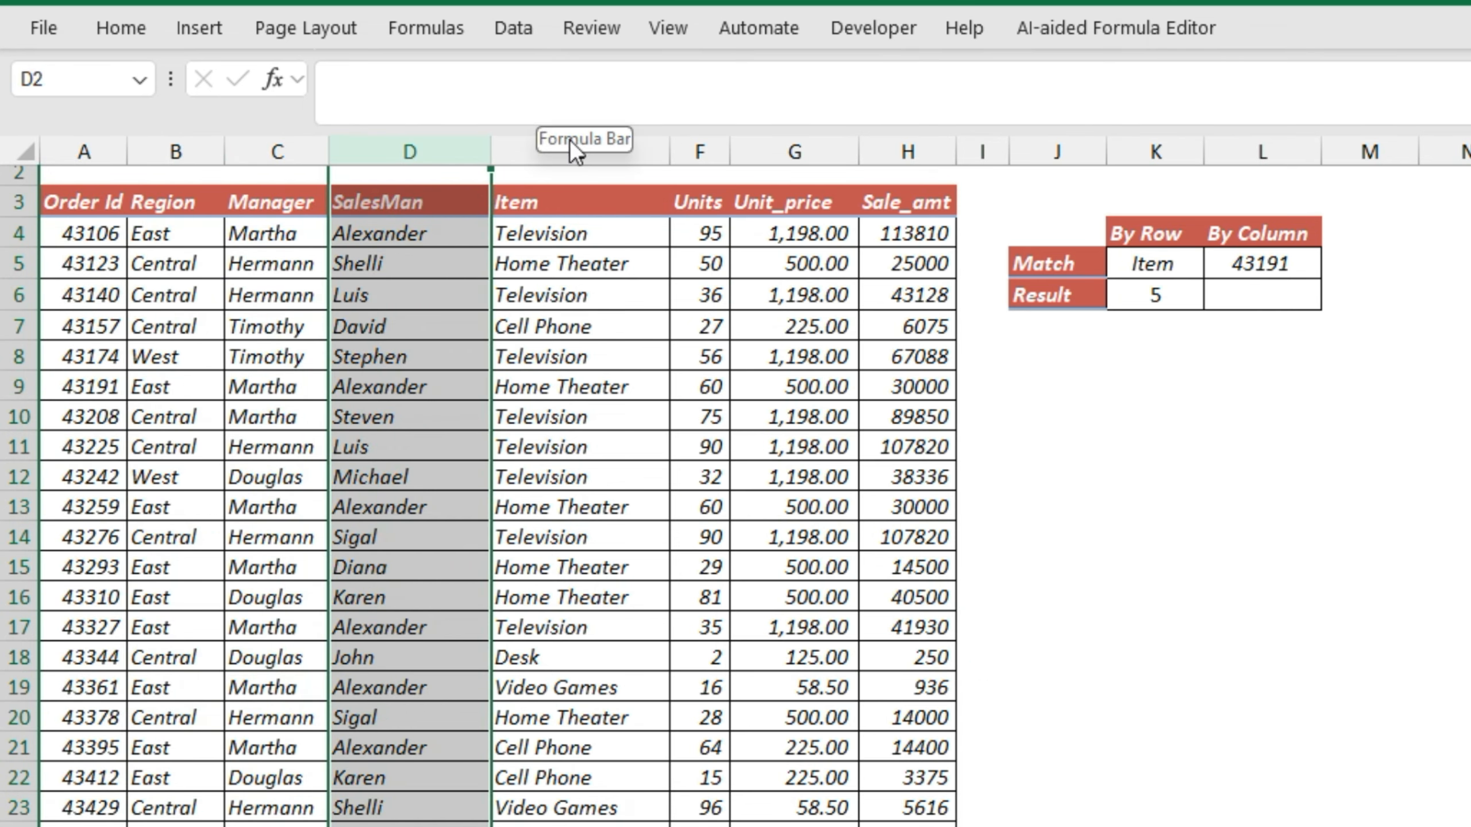
{"action": "left_click", "coordinate": [502, 148]}
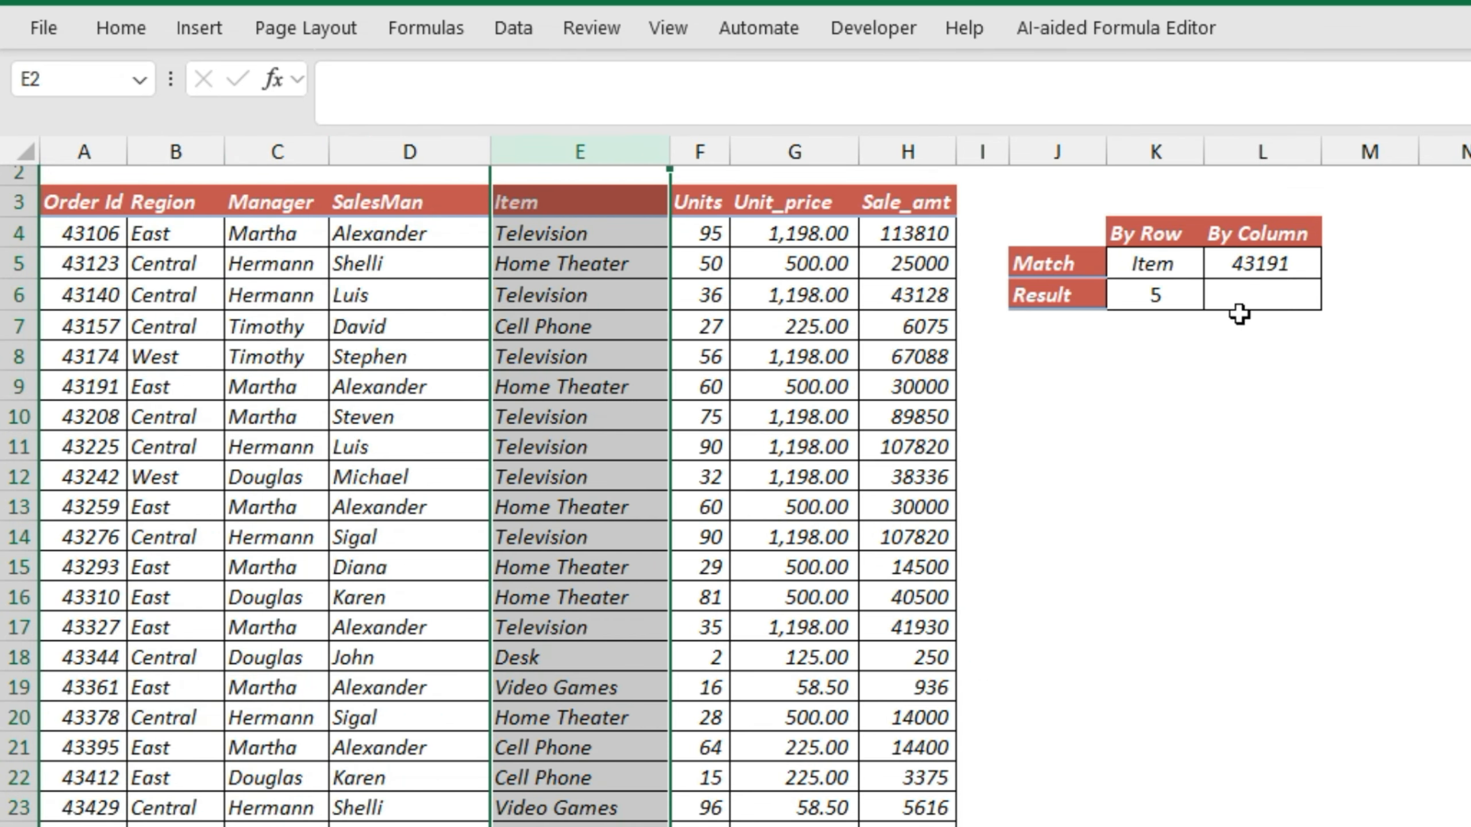
{"action": "left_click", "coordinate": [1181, 300]}
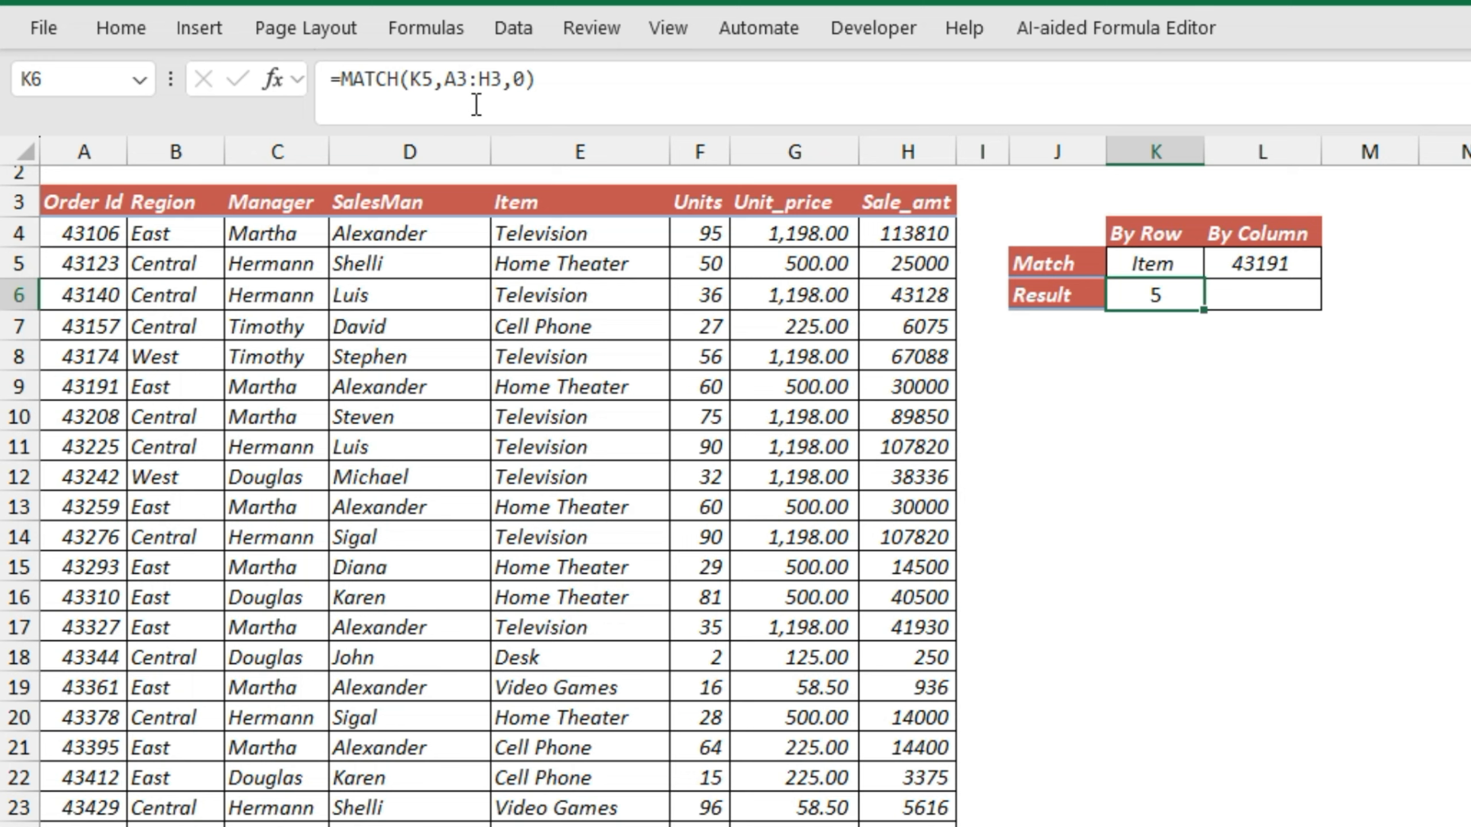
Enter =MATCH(L5,A4:A99,0) in L6 to find the order ID's position by column.
{"action": "left_click", "coordinate": [1282, 295]}
{"action": "type", "text": "="}
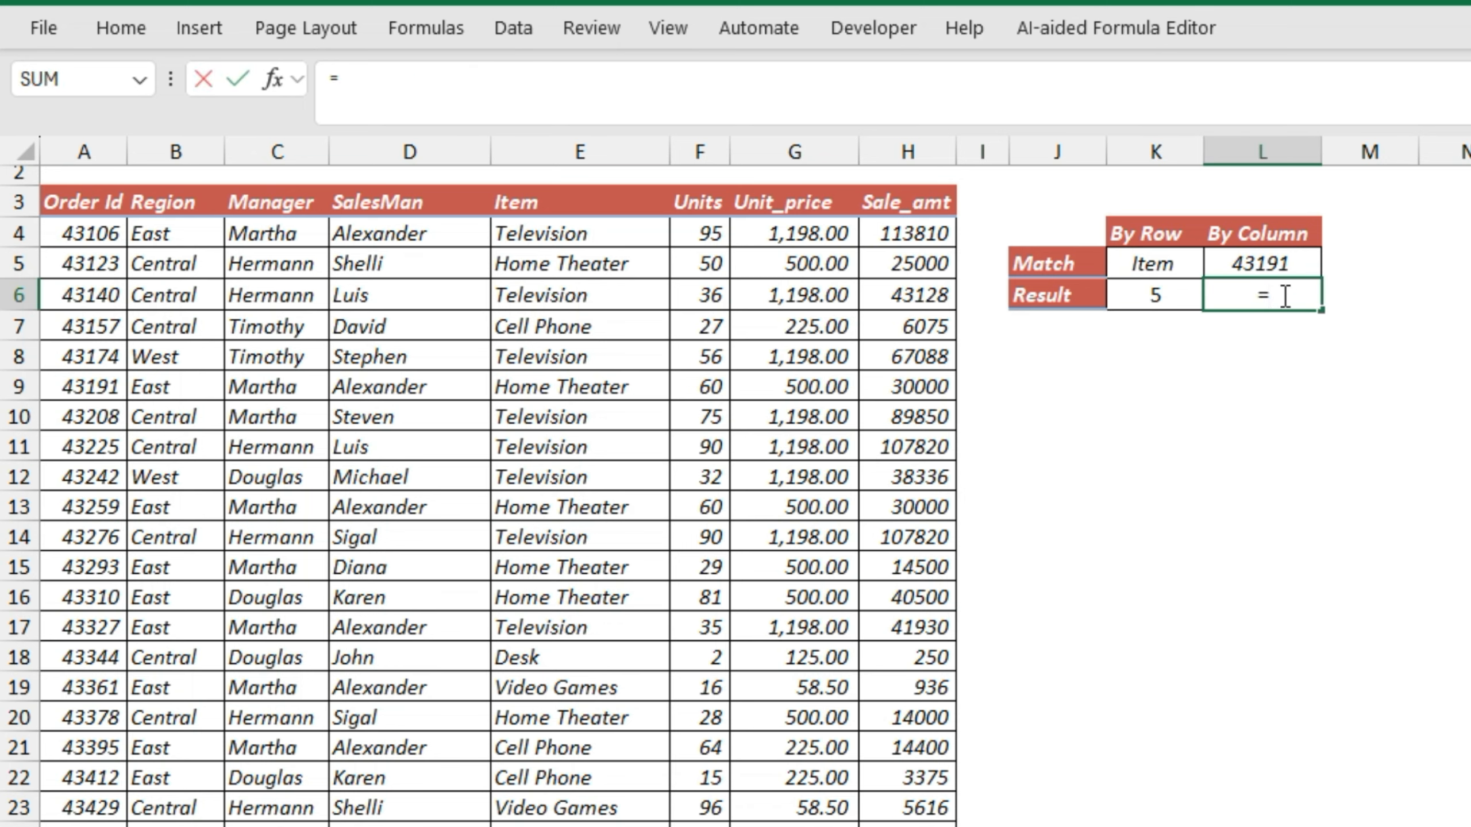
{"action": "type", "text": "mat"}
{"action": "key", "text": "Tab"}
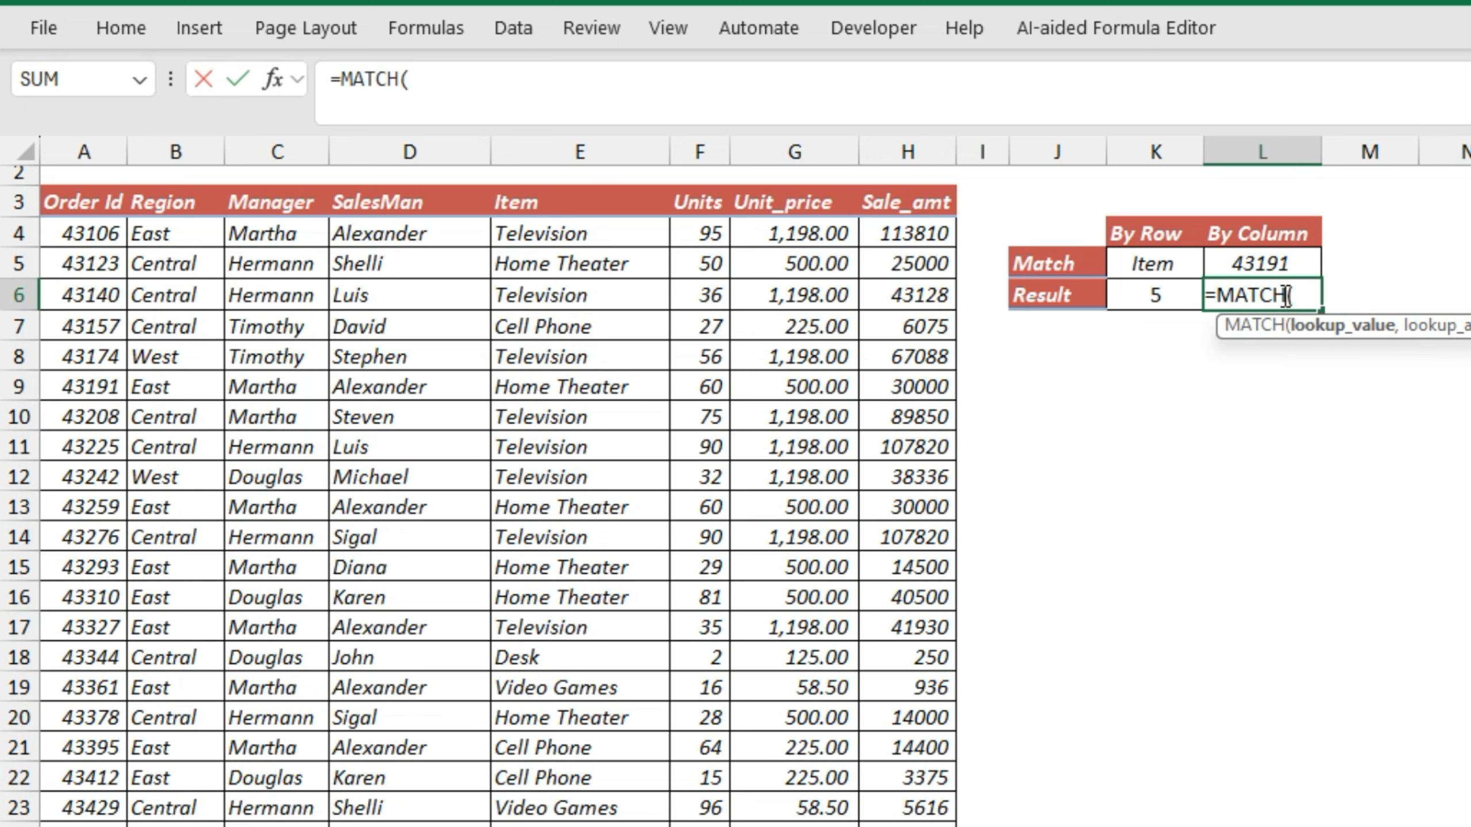
{"action": "key", "text": "Up"}
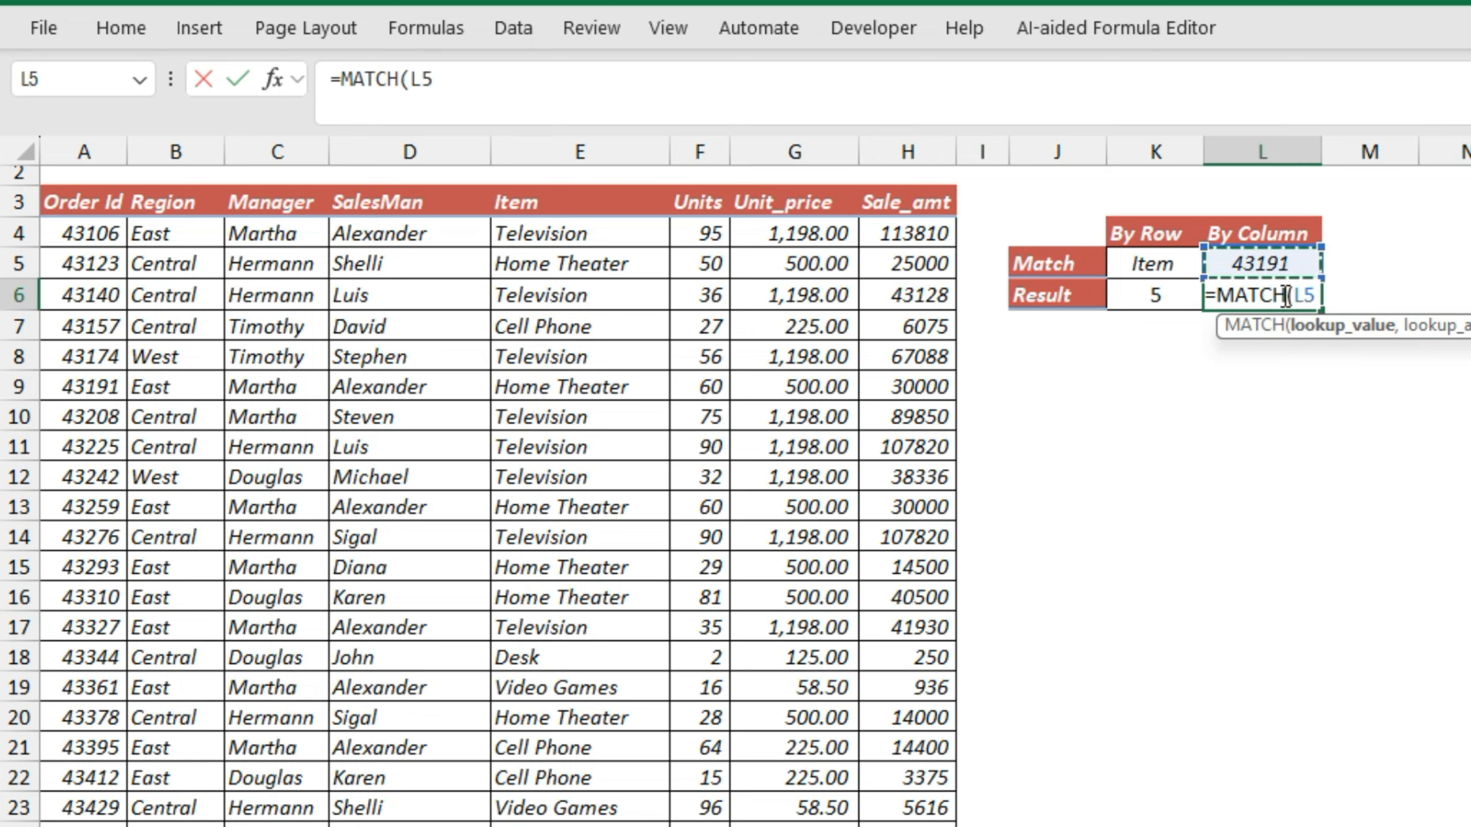
{"action": "type", "text": ","}
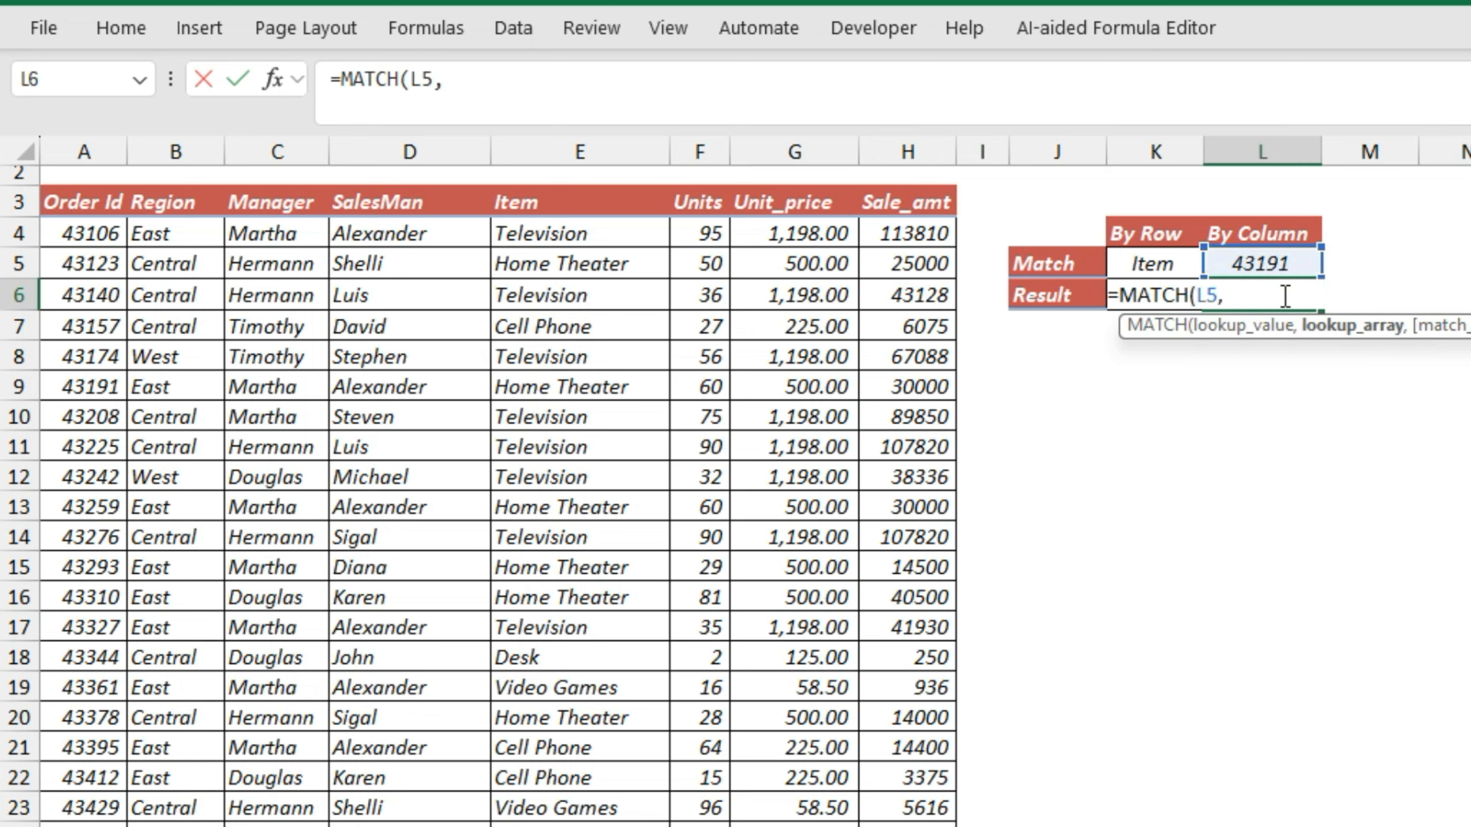
{"action": "key", "text": "Left"}
{"action": "key", "text": "Left"}
{"action": "key", "text": "Left"}
{"action": "key", "text": "Up"}
{"action": "key", "text": "Up"}
{"action": "key", "text": "Left"}
{"action": "key", "text": "Left"}
{"action": "key", "text": "Up"}
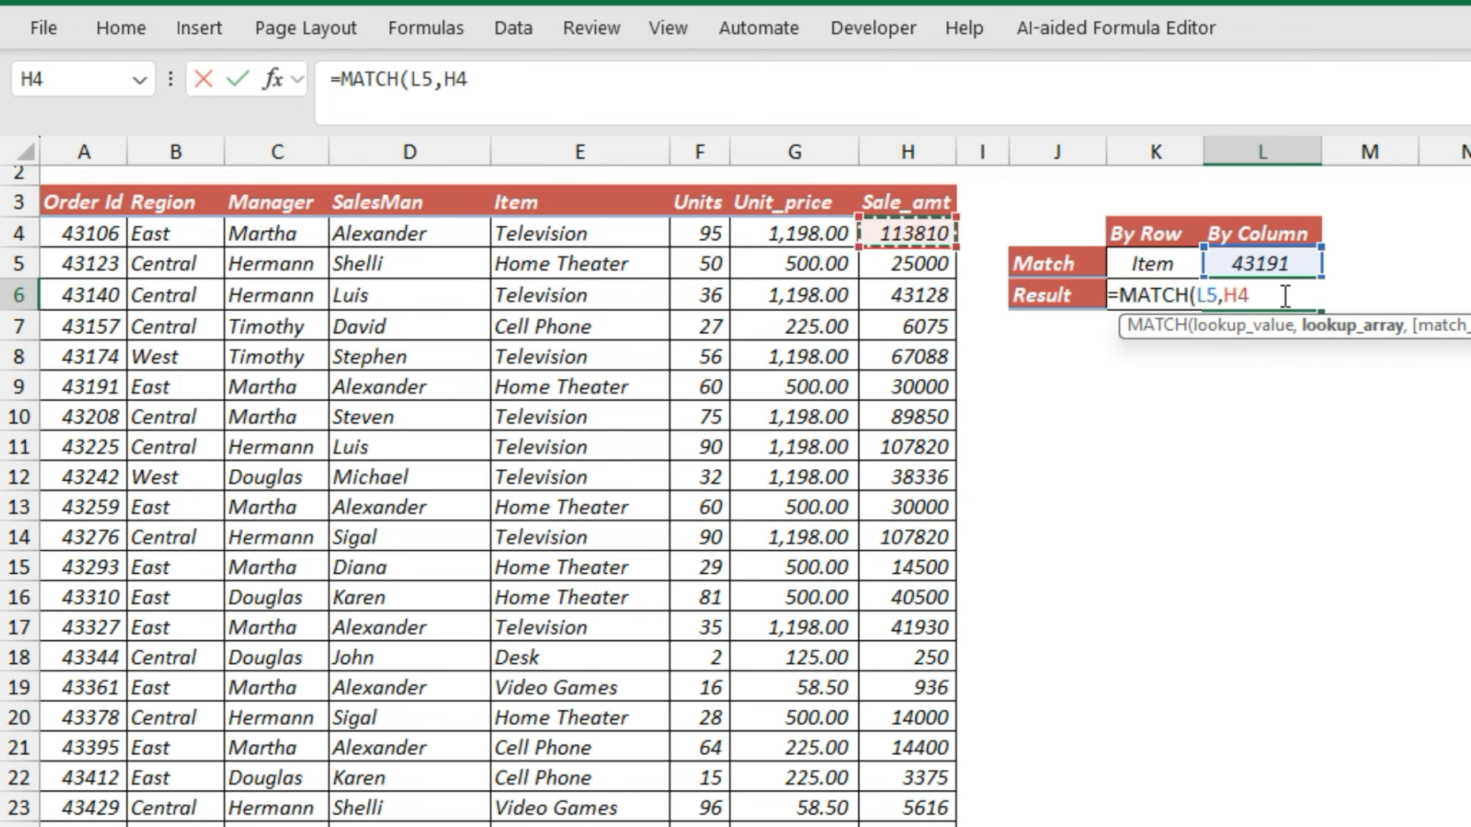
{"action": "key", "text": "ctrl+Left"}
{"action": "key", "text": "Down"}
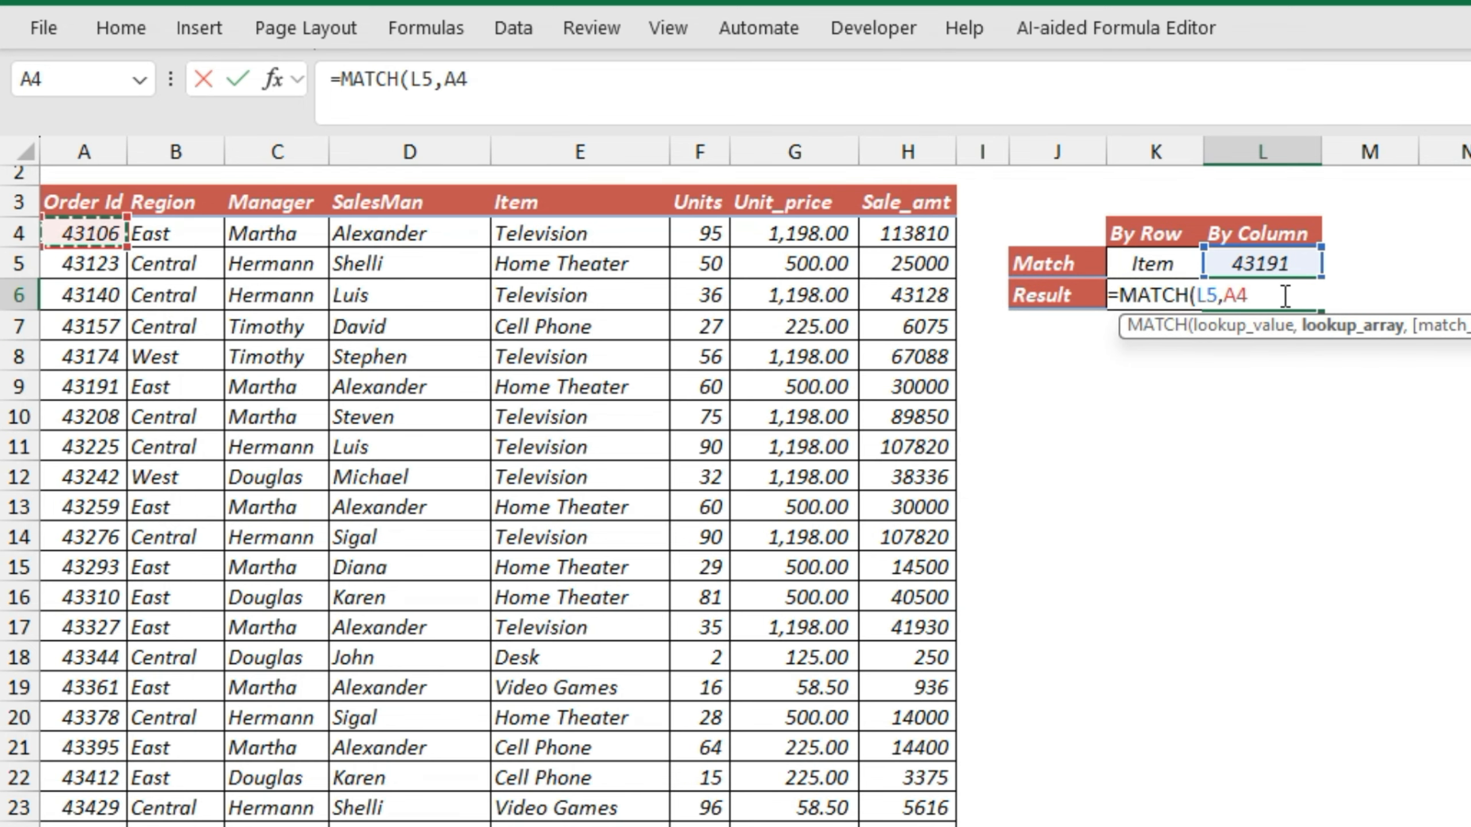
{"action": "key", "text": "ctrl+shift+Down"}
{"action": "type", "text": ","}
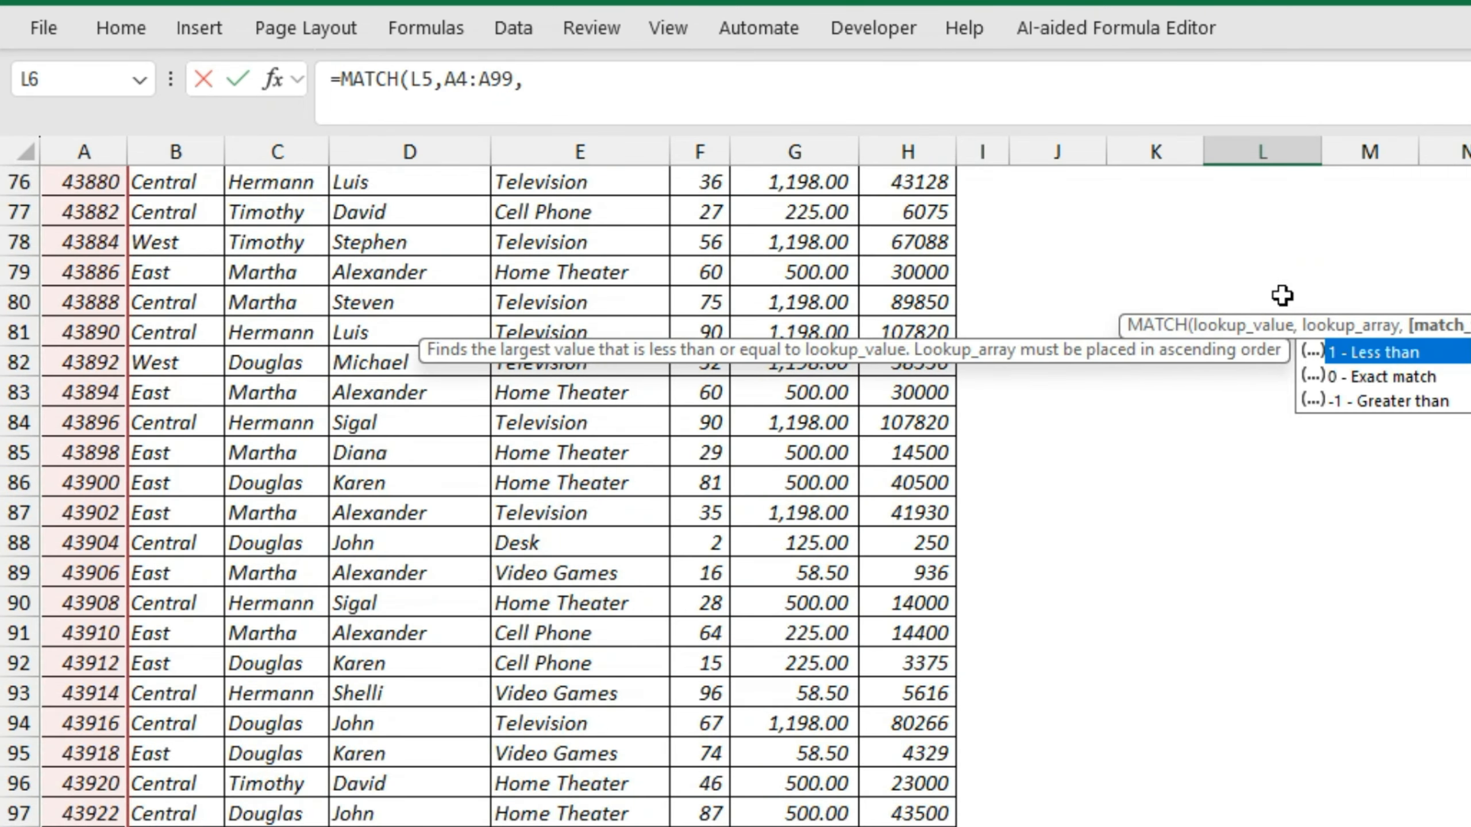
{"action": "type", "text": "0)"}
{"action": "key", "text": "Return"}
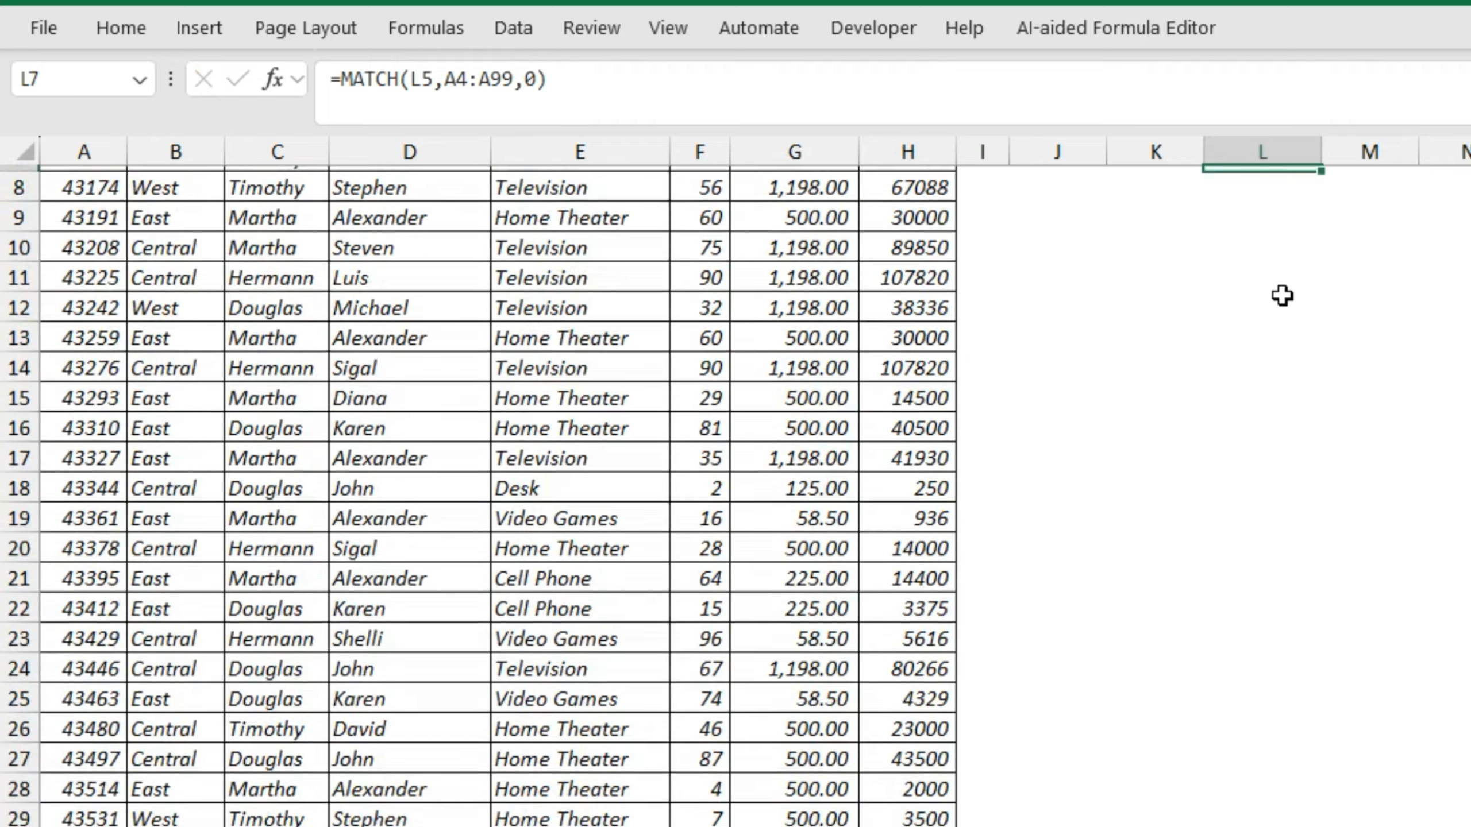
Count the Order Id cells from A4 down to the matching ID in A9 to check the MATCH result in L6.
{"action": "key", "text": "Up"}
{"action": "key", "text": "Up"}
{"action": "key", "text": "Down"}
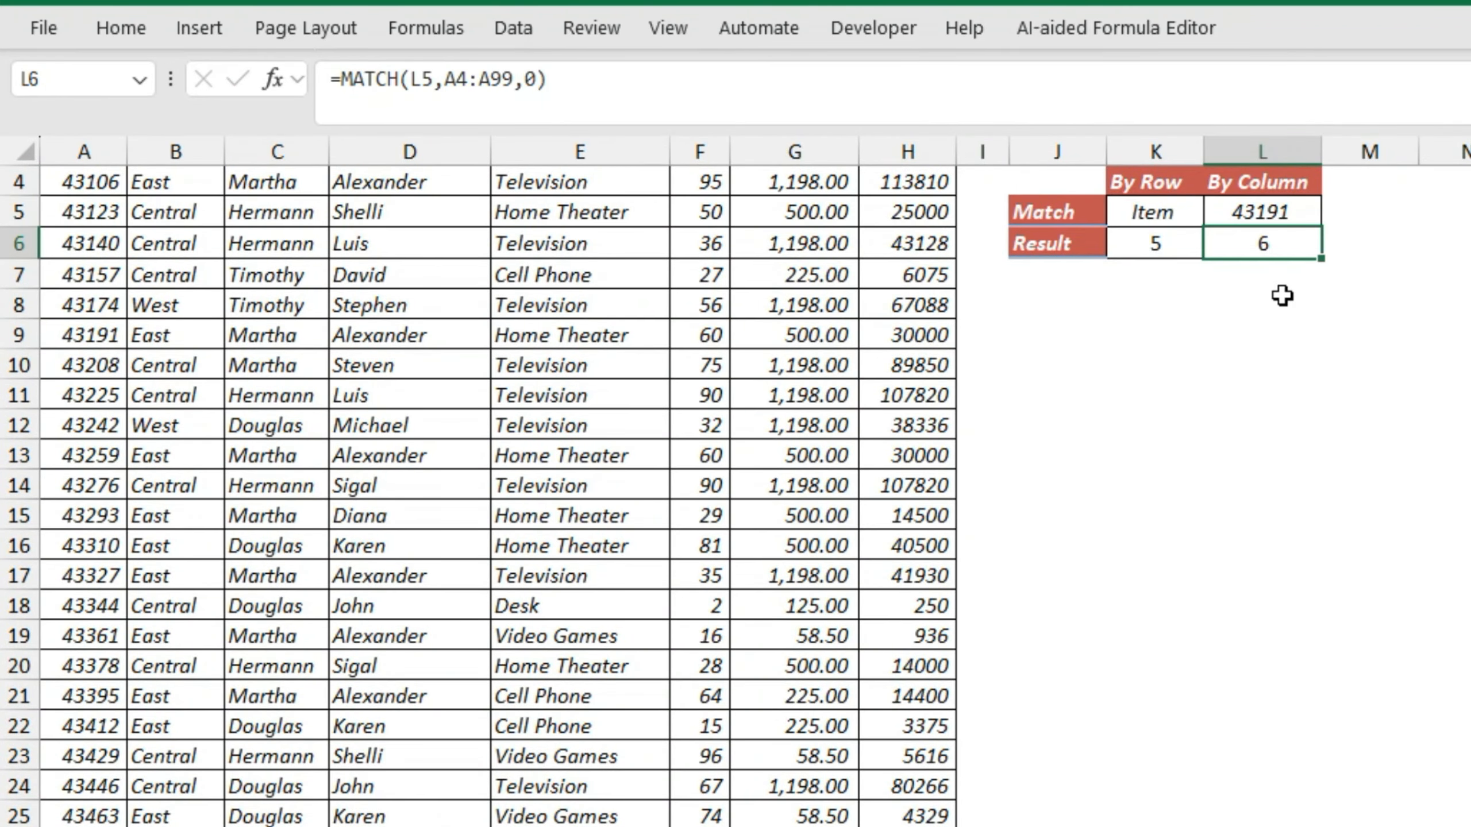
{"action": "key", "text": "Up"}
{"action": "key", "text": "Down"}
{"action": "key", "text": "ctrl+Left"}
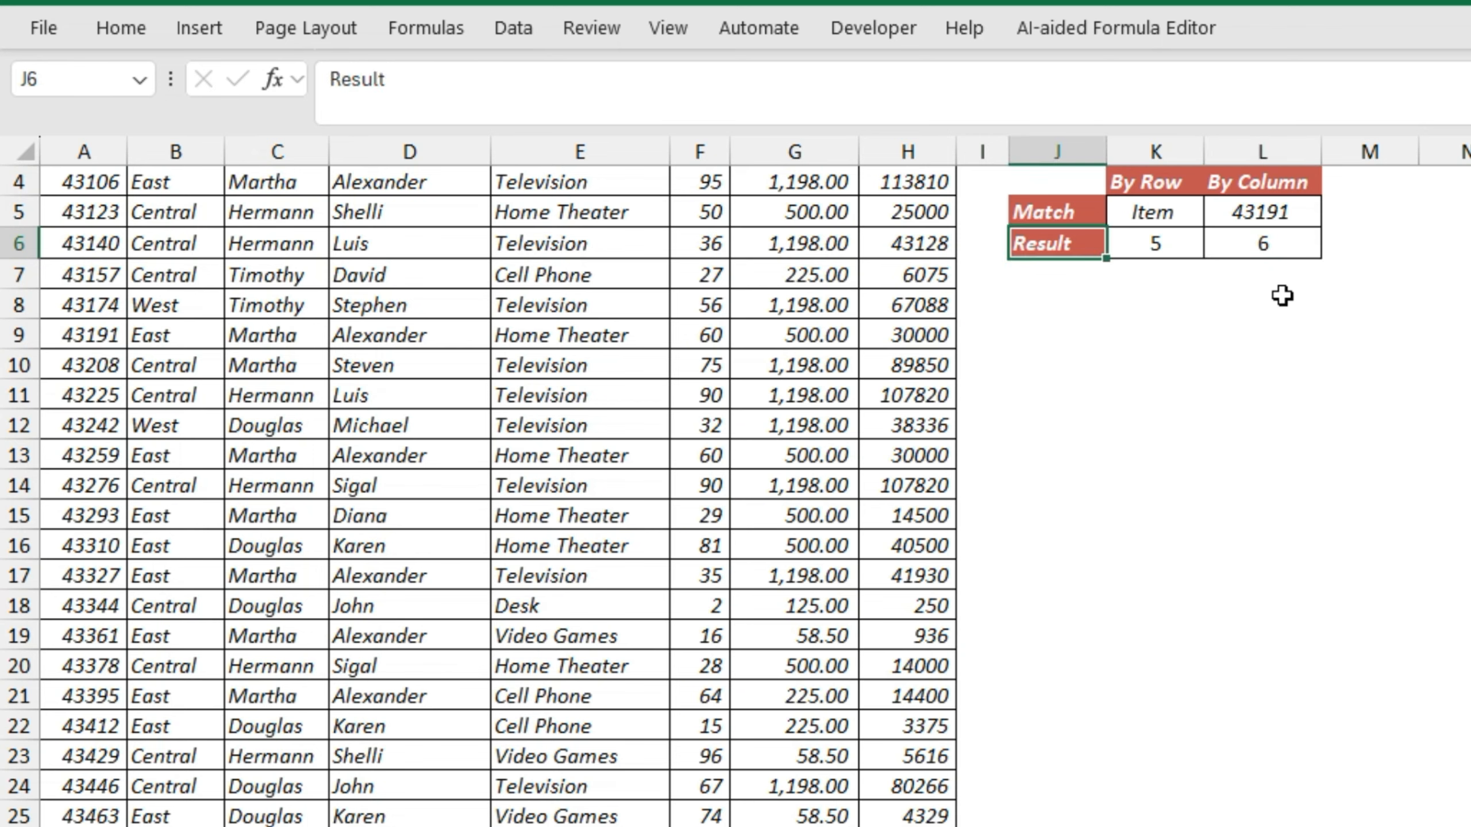
{"action": "key", "text": "Home"}
{"action": "key", "text": "ctrl+Up"}
{"action": "key", "text": "Up"}
{"action": "key", "text": "Down"}
{"action": "key", "text": "Down"}
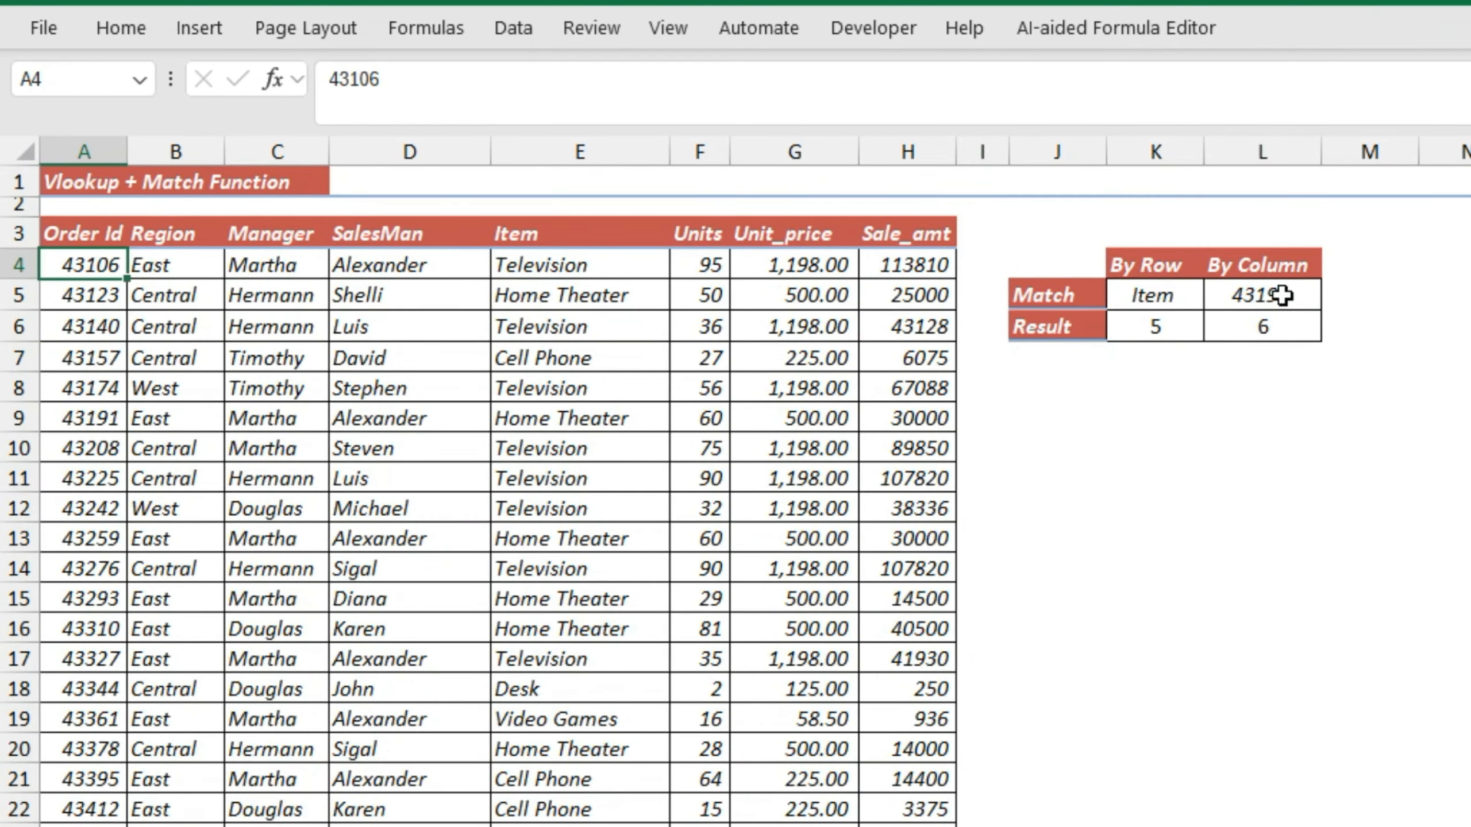
{"action": "key", "text": "Down"}
{"action": "key", "text": "Down"}
{"action": "key", "text": "Down"}
{"action": "key", "text": "Down"}
{"action": "key", "text": "Down"}
{"action": "key", "text": "Up"}
{"action": "key", "text": "Up"}
{"action": "key", "text": "Up"}
{"action": "key", "text": "Up"}
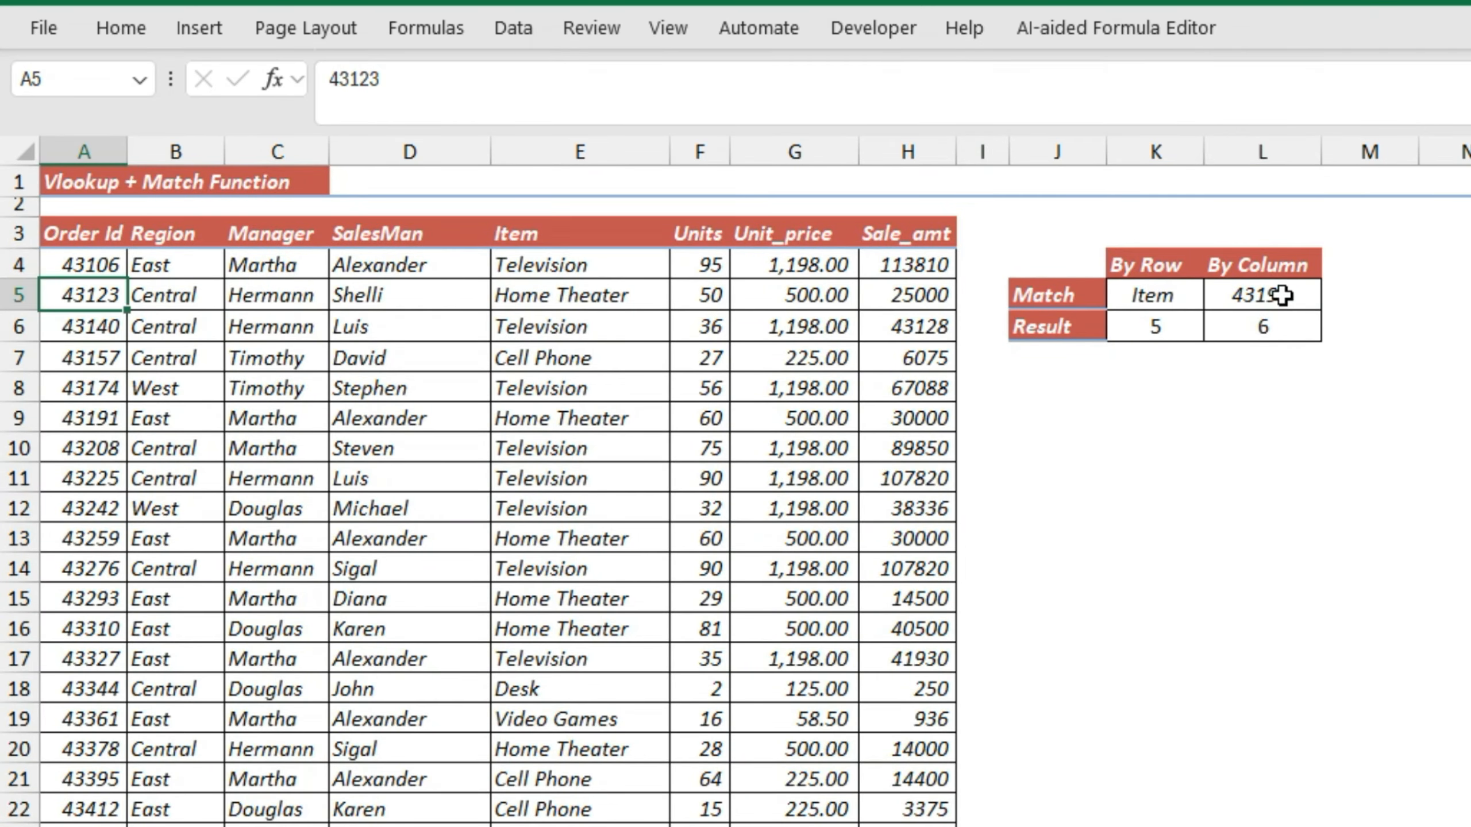
{"action": "key", "text": "Down"}
{"action": "key", "text": "Down"}
{"action": "key", "text": "Down"}
{"action": "key", "text": "Down"}
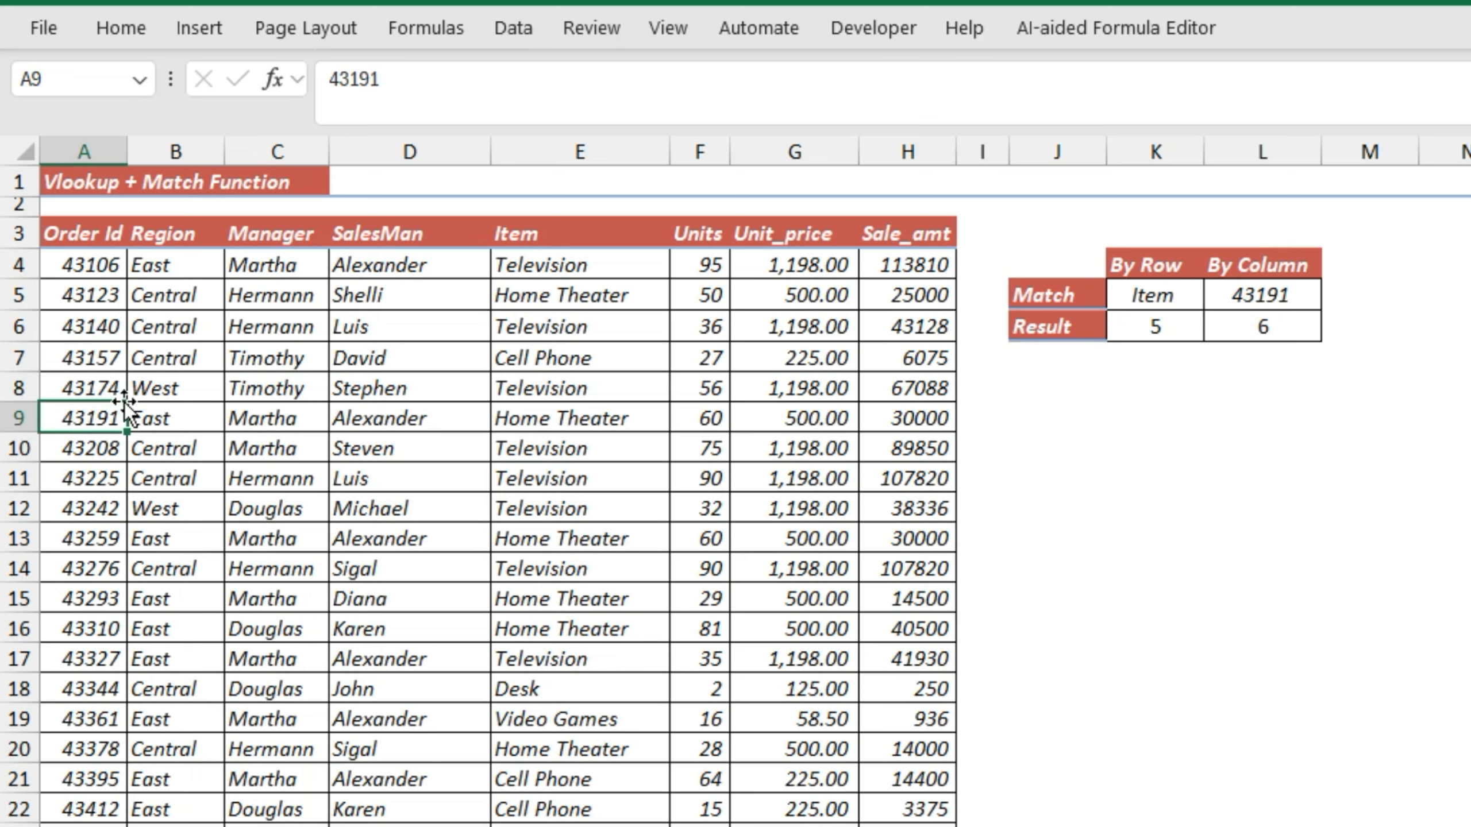
{"action": "key", "text": "shift+space"}
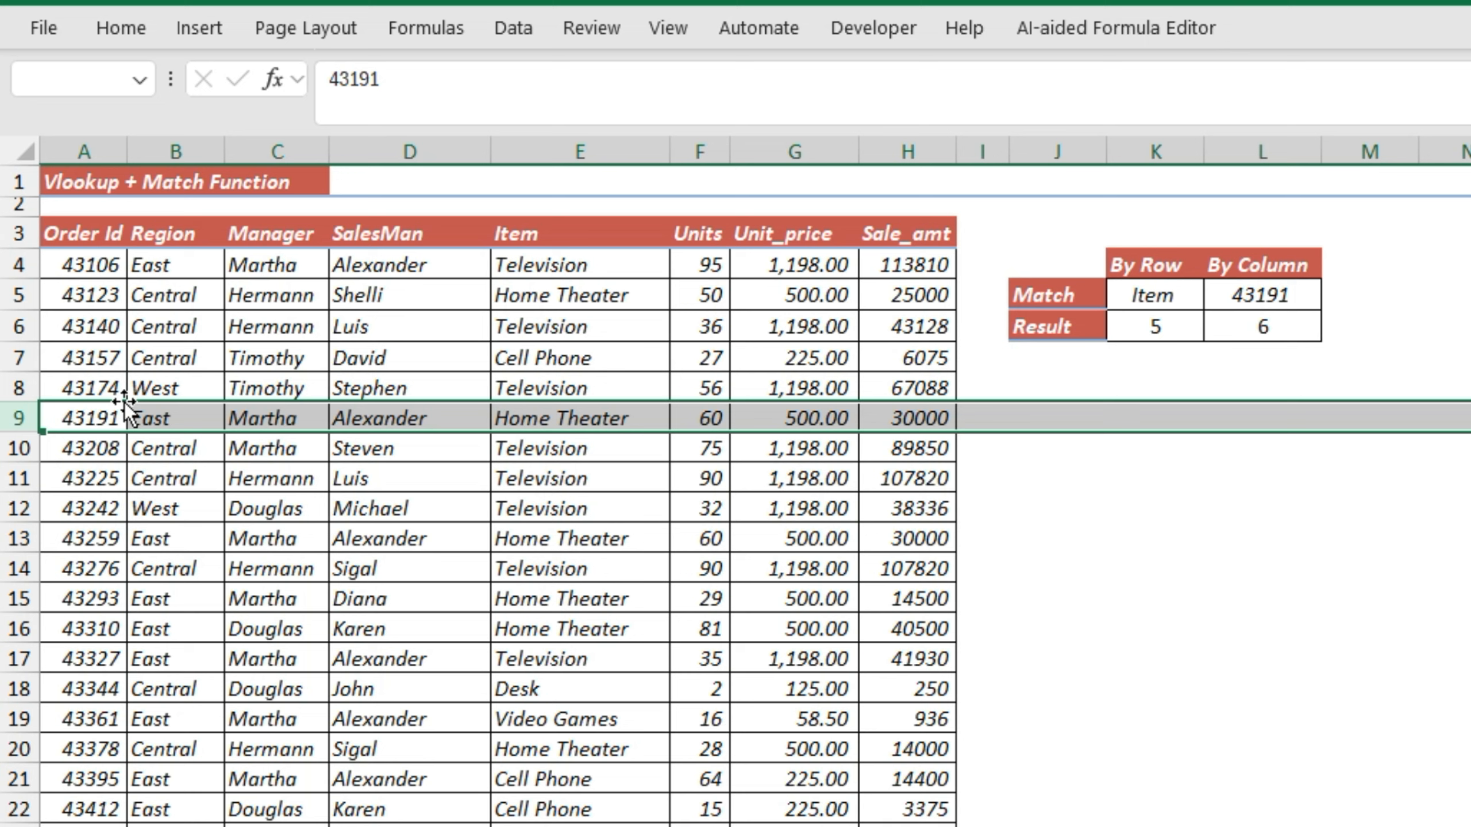
{"action": "key", "text": "ctrl+Up"}
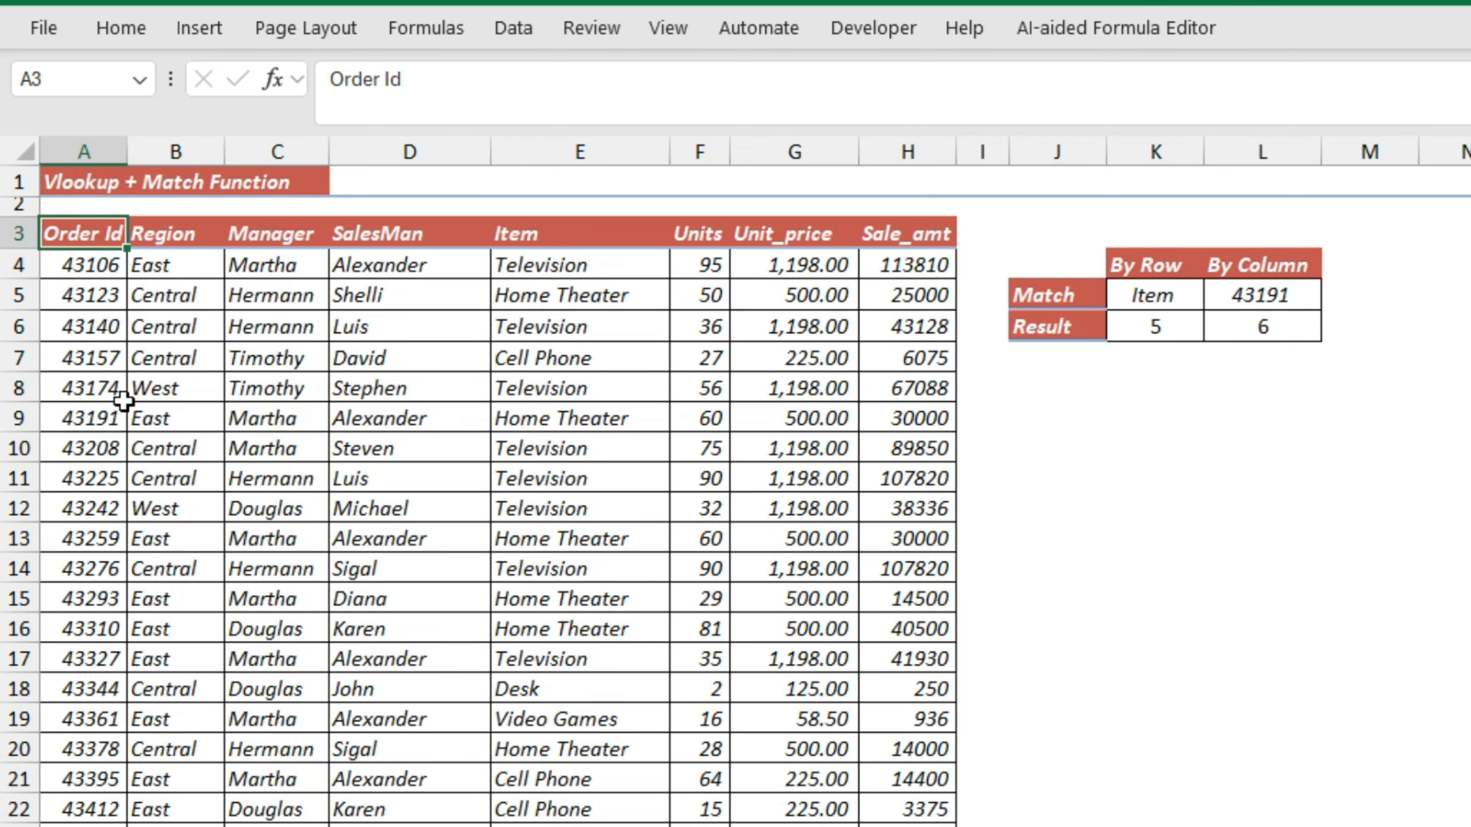